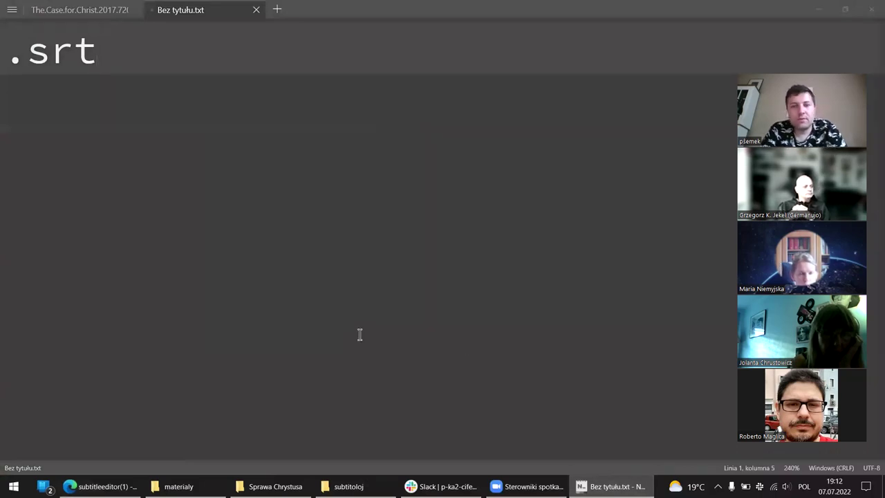
# Switch to the browser and review the description, features and supported formats on the subtitleeditor Linux man page
pyautogui.hotkey('alt', 'Tab')
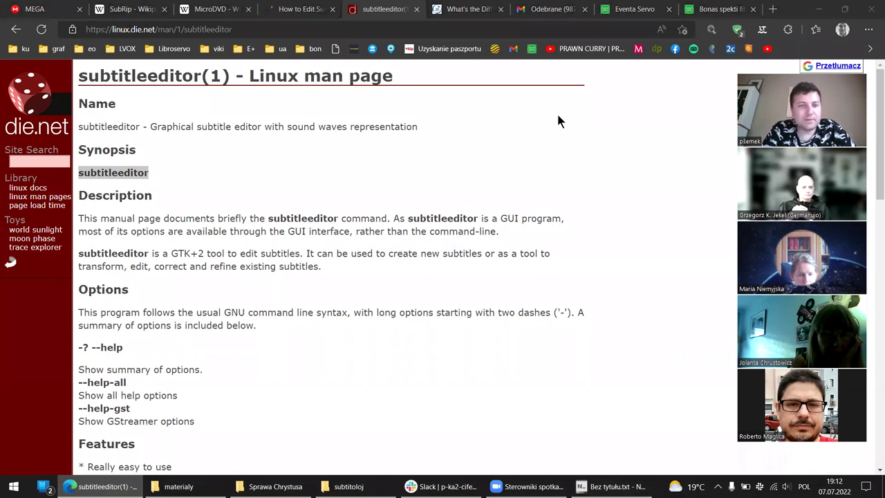
pyautogui.scroll(-3, 217, 178)
pyautogui.scroll(-2, 193, 177)
pyautogui.scroll(-4, 192, 174)
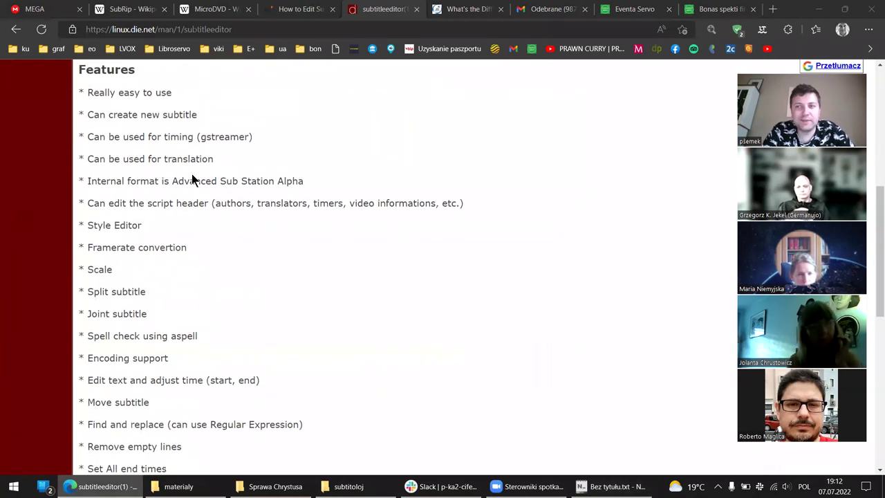
pyautogui.scroll(-2, 197, 157)
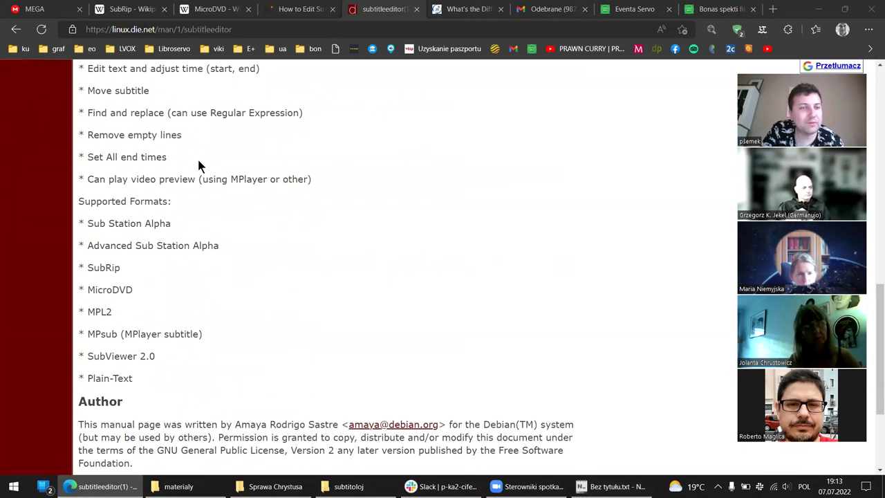
pyautogui.scroll(6, 201, 159)
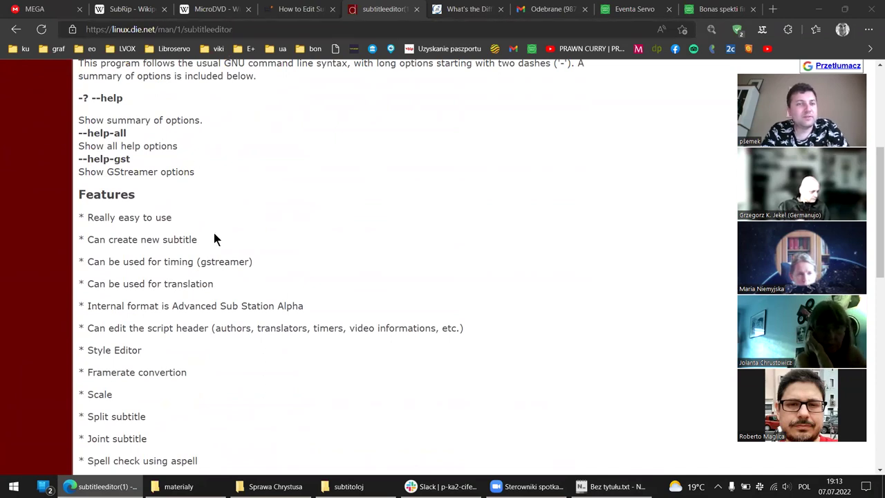
pyautogui.scroll(3, 214, 238)
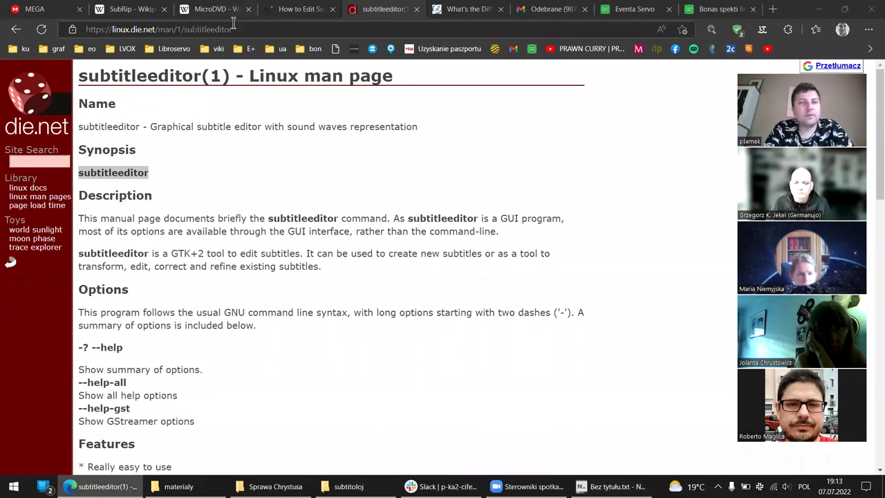
pyautogui.click(234, 29)
pyautogui.click(508, 218)
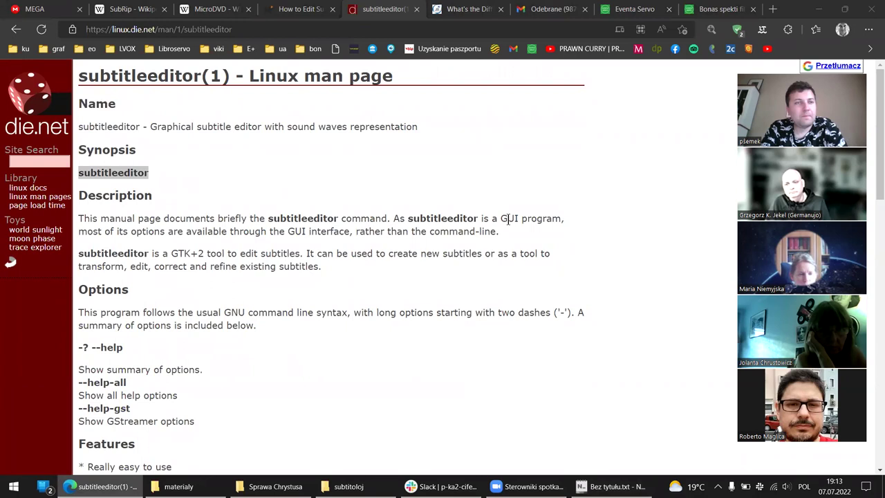
pyautogui.scroll(-3, 305, 166)
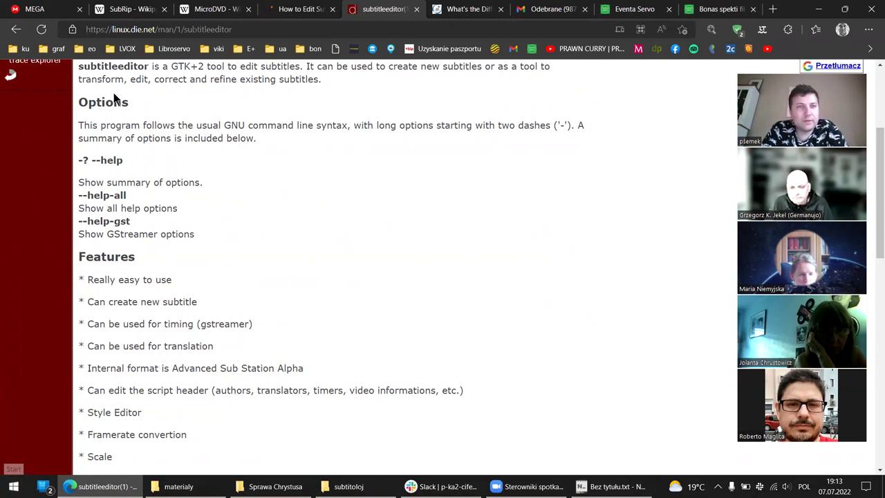
# Close the three unneeded browser pages: the mail inbox, Eventa Servo and Bonas spekti
pyautogui.click(584, 9)
pyautogui.click(585, 9)
pyautogui.click(584, 9)
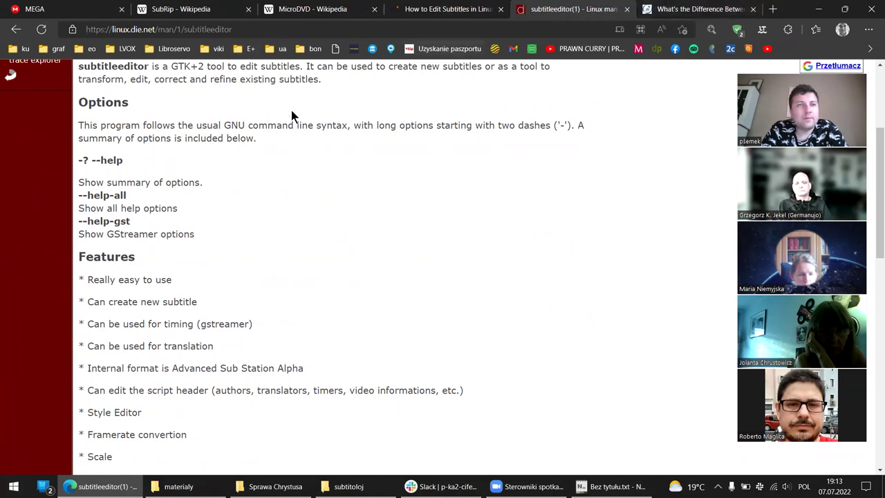
# Open the subtekstoj folder in the MEGA cloud drive and select the SubtitleEdit-3.6.6 setup file
pyautogui.click(62, 9)
pyautogui.scroll(1, 449, 328)
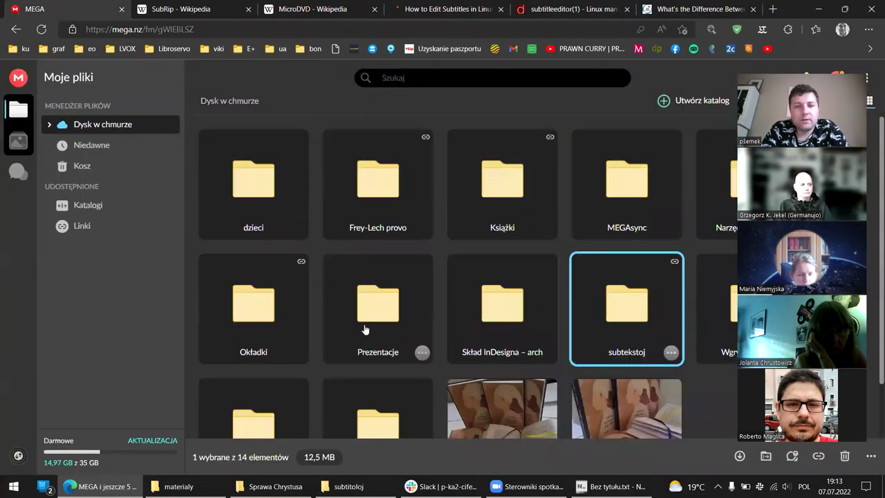
pyautogui.doubleClick(605, 346)
pyautogui.click(388, 187)
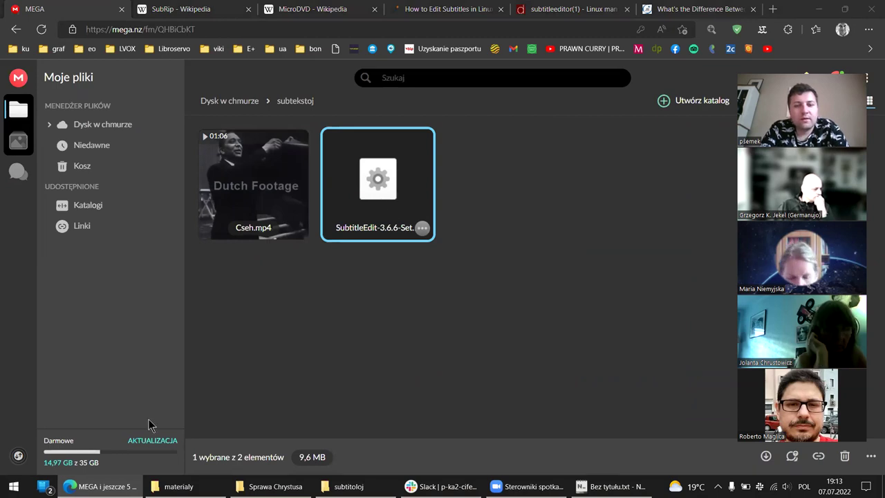
# Launch the MEGAsync application
pyautogui.press('super')
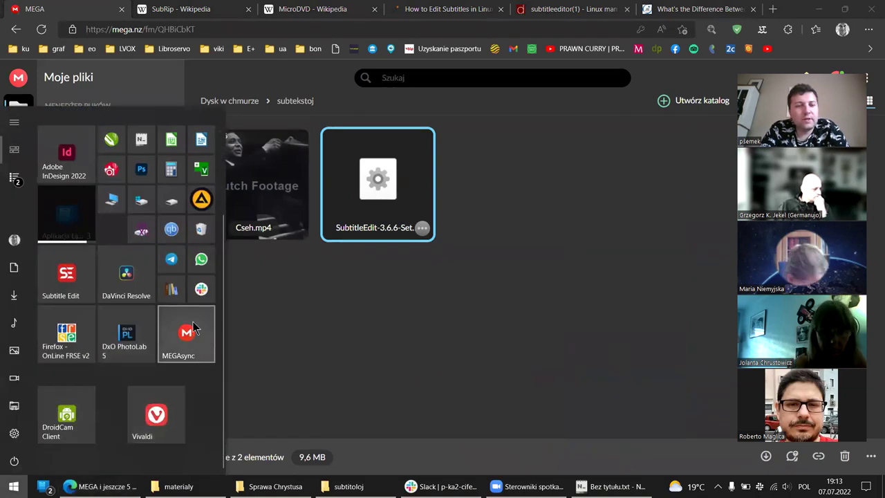
pyautogui.click(193, 328)
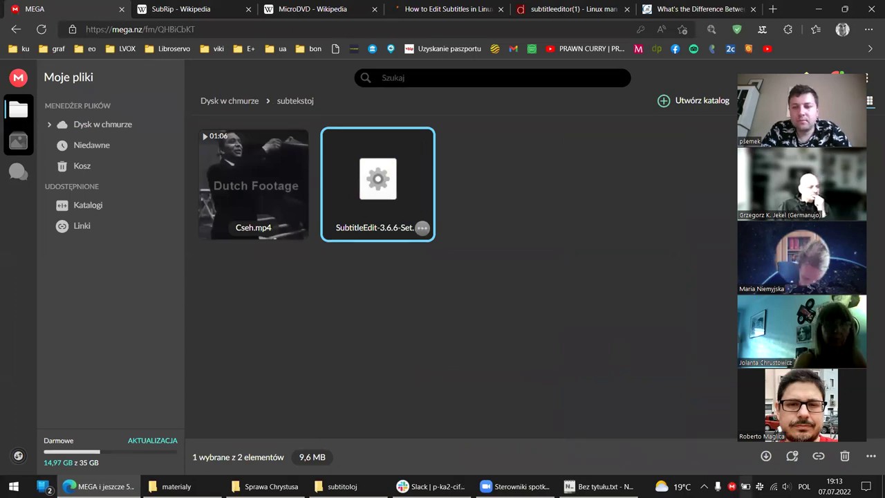
pyautogui.press('super')
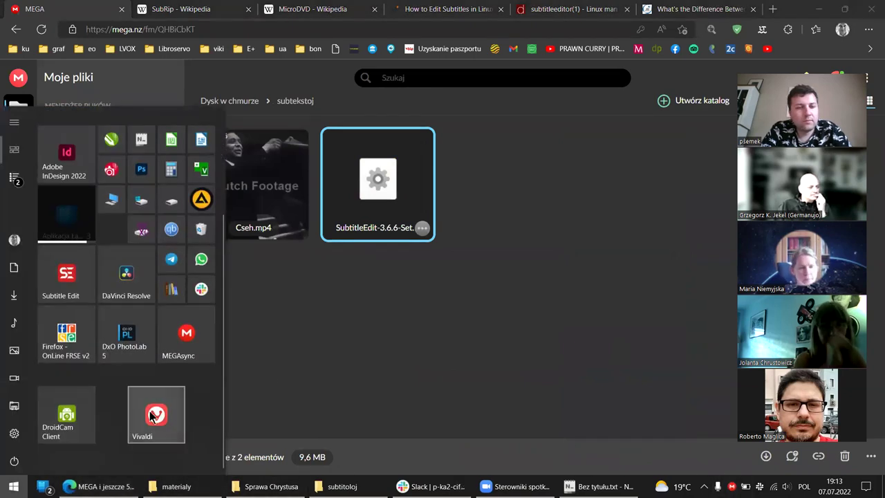
pyautogui.click(186, 332)
# Launch Subtitle Edit and start a new, empty subtitle file
pyautogui.press('super')
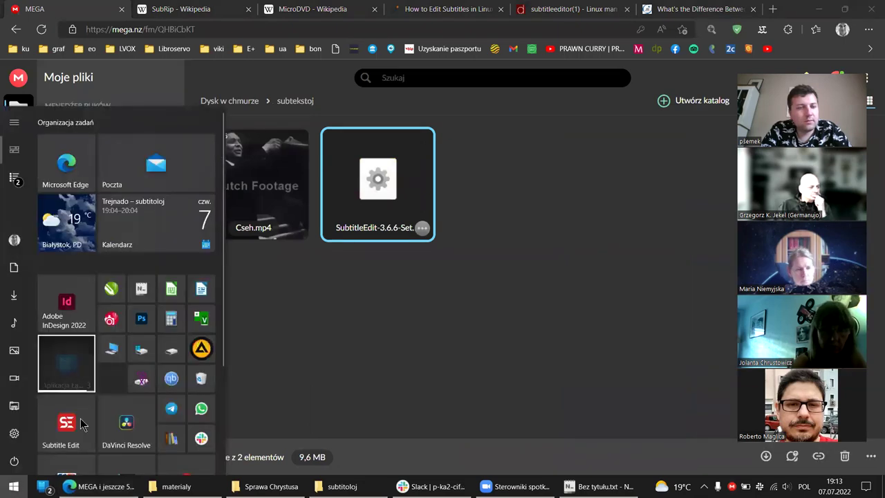
pyautogui.click(451, 322)
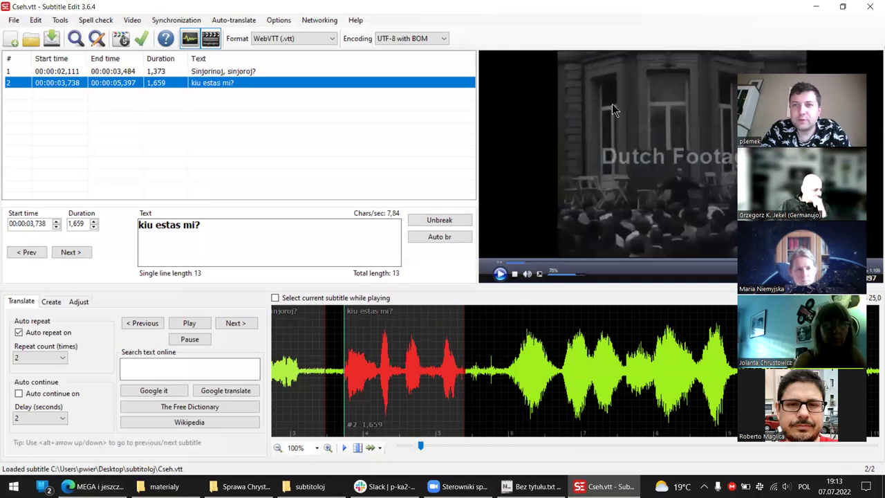
pyautogui.click(14, 19)
pyautogui.click(21, 34)
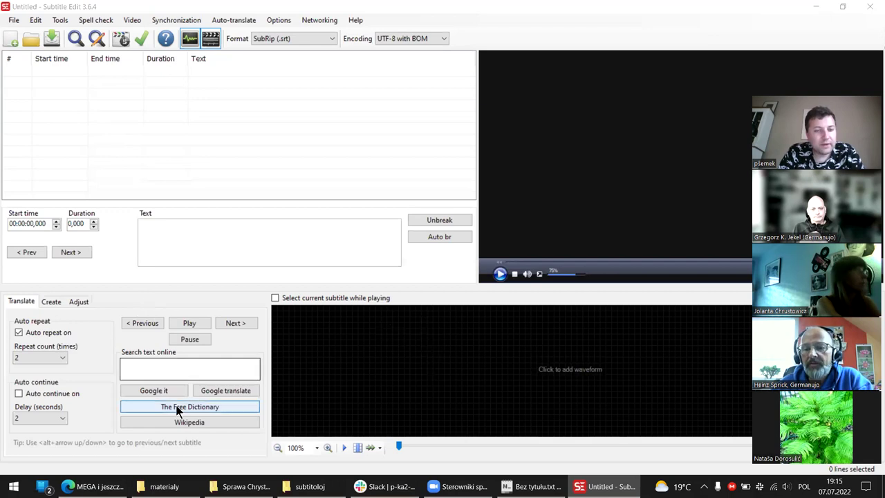
# Switch to the subtitoloj folder in File Explorer and enlarge its files to big thumbnails
pyautogui.click(308, 486)
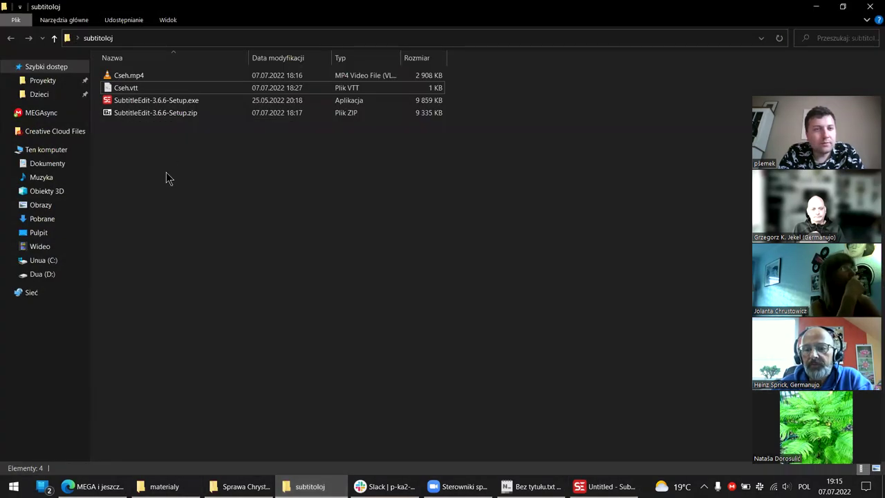
pyautogui.scroll(5, 168, 153)
pyautogui.scroll(1, 169, 154)
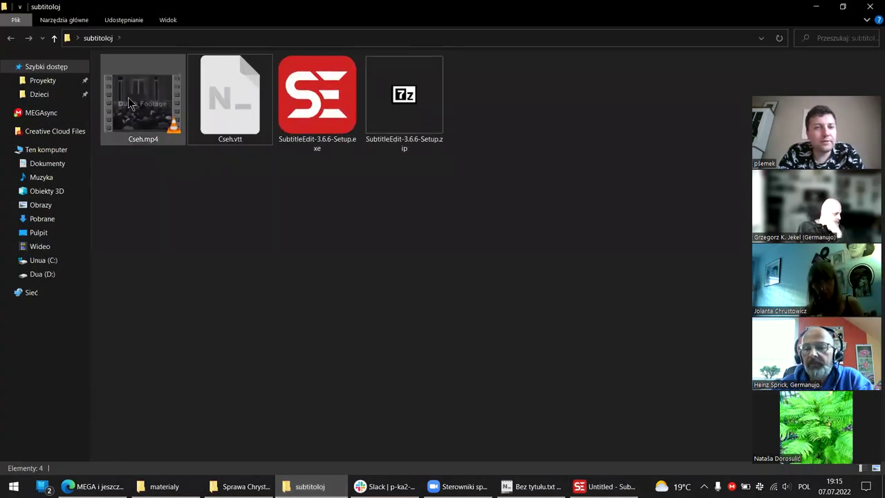
# Load the video Cseh.mp4 from the subtitoloj folder into Subtitle Edit's video player
pyautogui.click(131, 104)
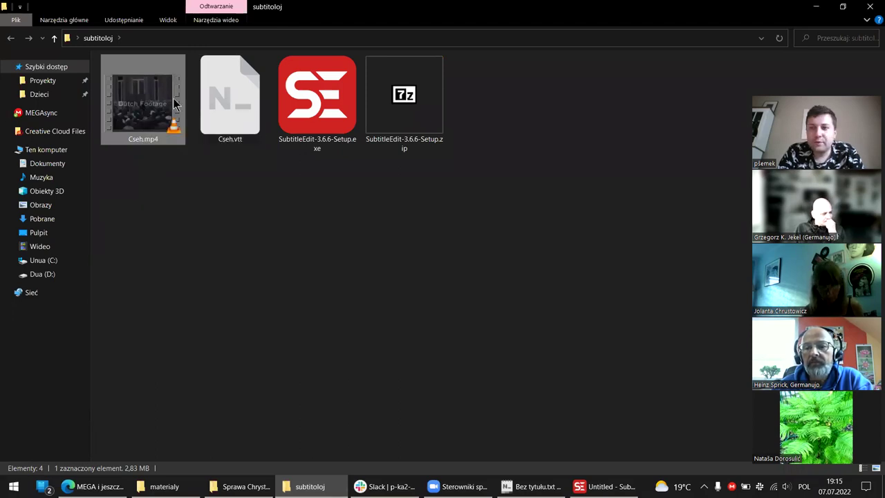
pyautogui.click(241, 103)
pyautogui.click(125, 111)
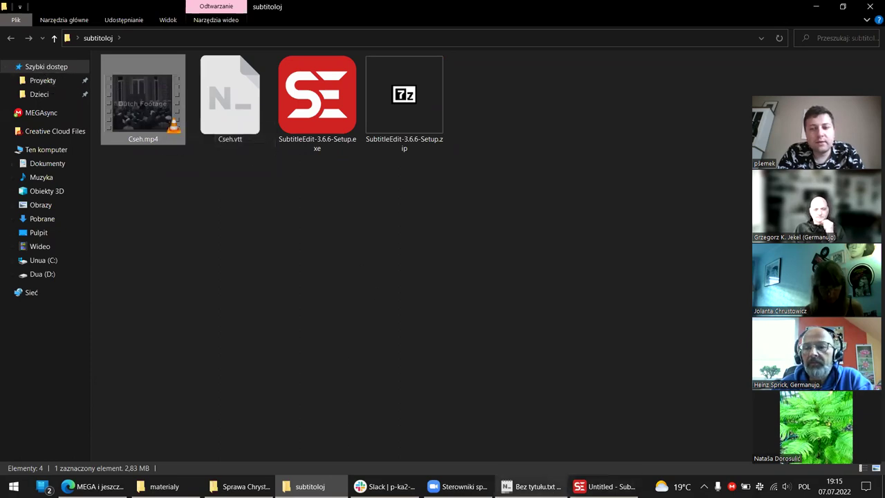
pyautogui.click(603, 487)
pyautogui.hotkey('alt', 'Tab')
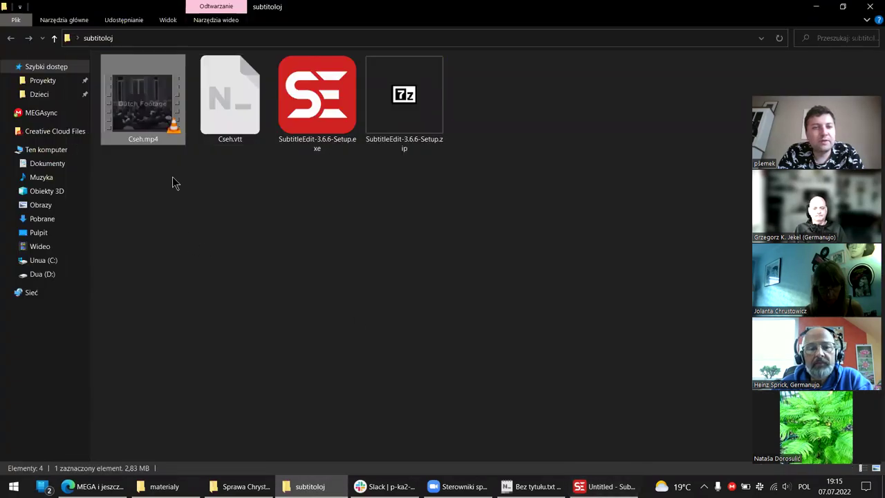
pyautogui.moveTo(151, 107); pyautogui.dragTo(587, 139)
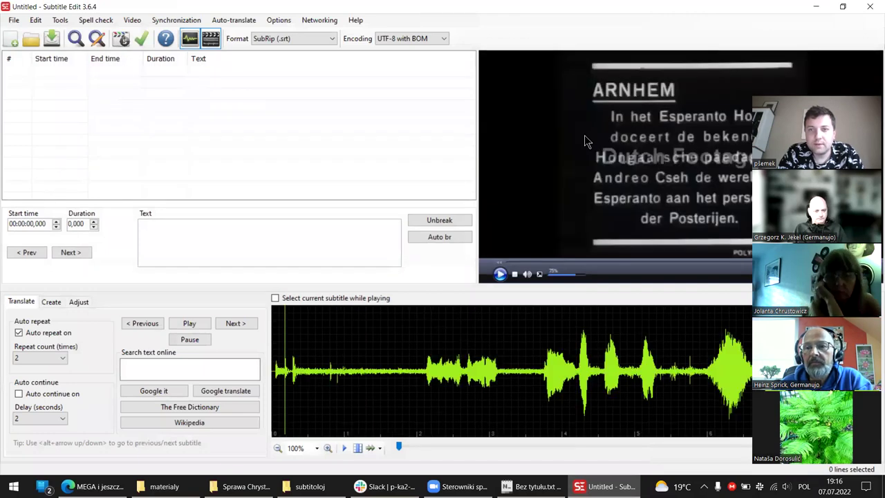
pyautogui.click(14, 21)
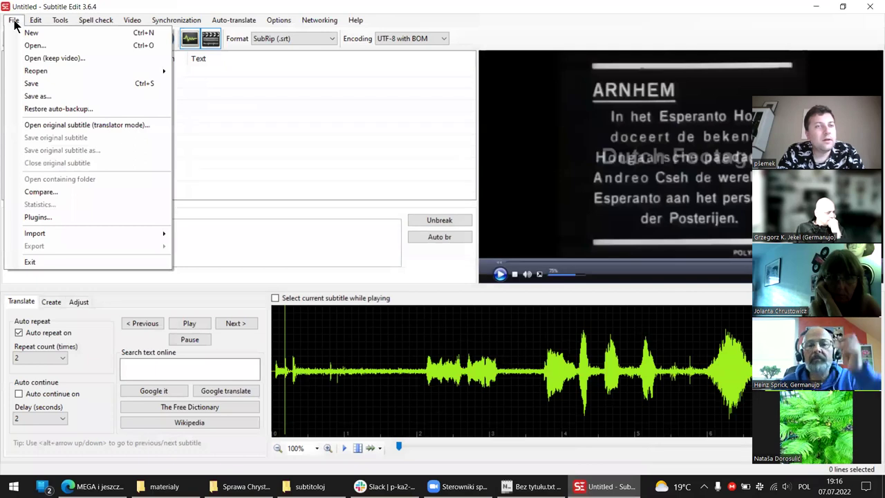
pyautogui.click(33, 45)
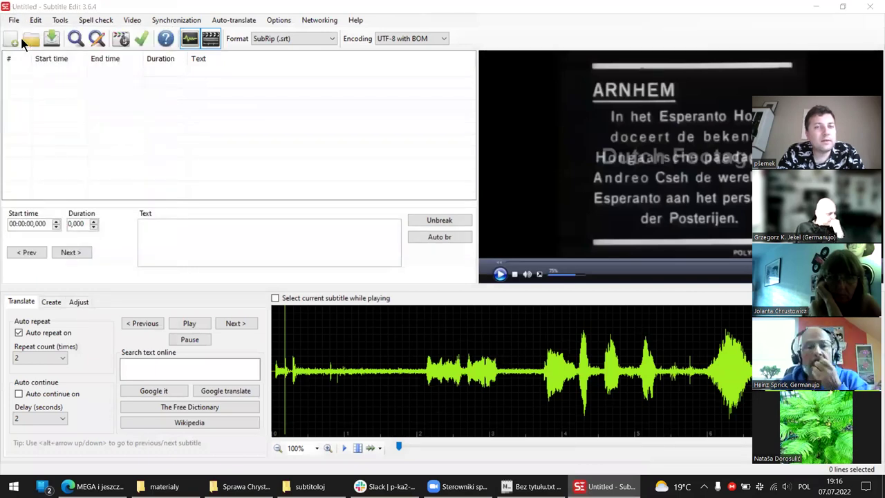
pyautogui.click(402, 271)
pyautogui.click(15, 20)
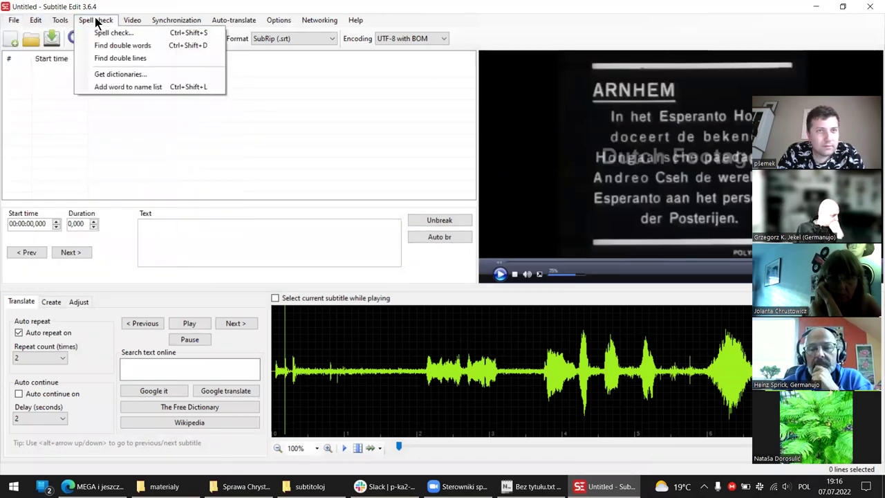
pyautogui.moveTo(132, 21)
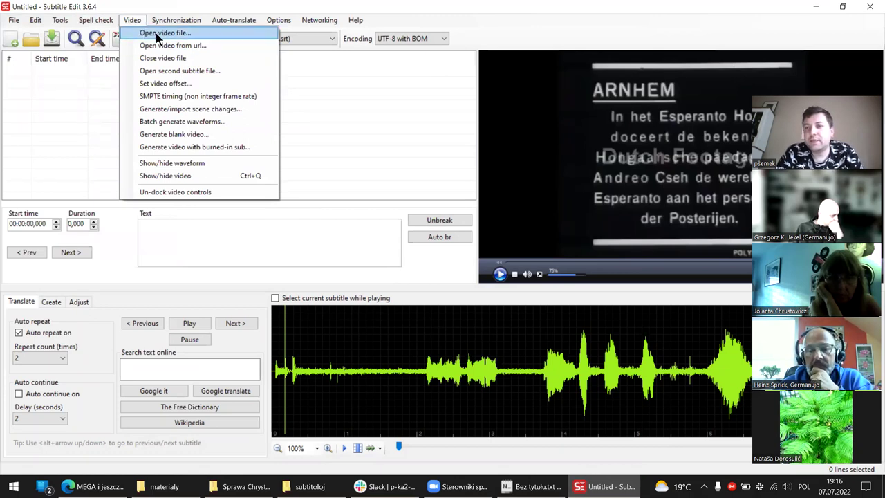
pyautogui.moveTo(176, 20)
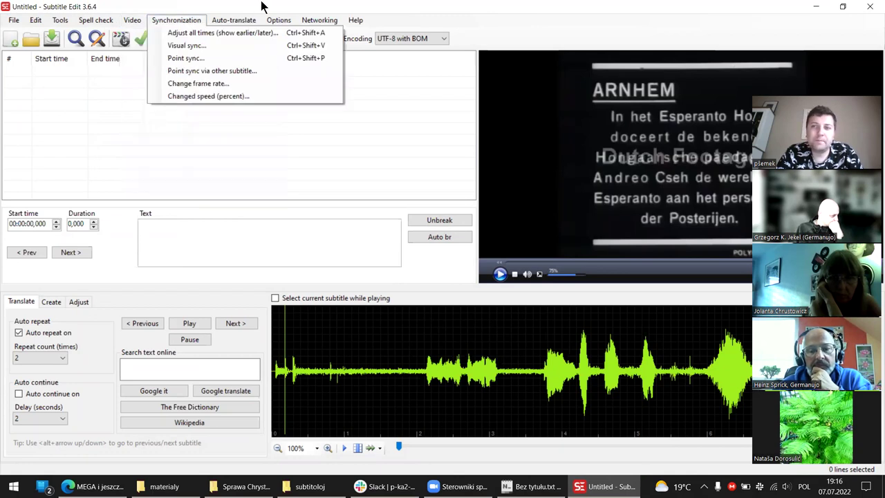
pyautogui.click(262, 6)
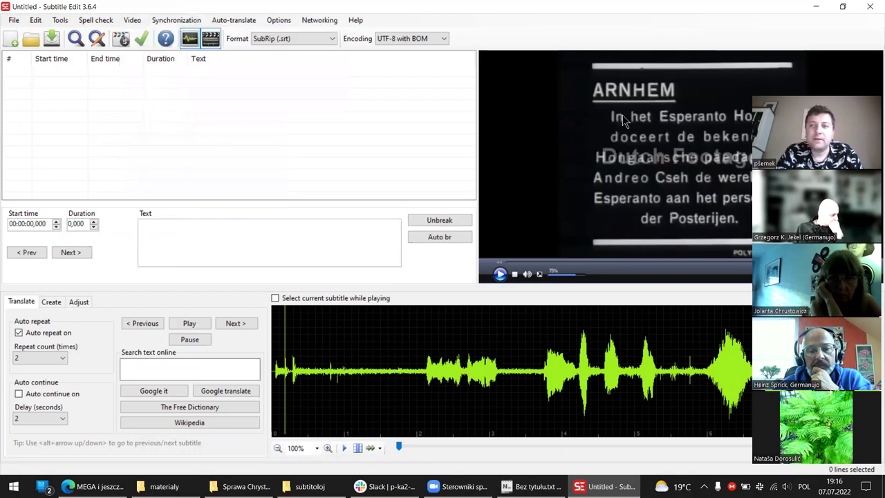
# Play the video's opening at 20% volume and move the playback position among the first passages of the waveform
pyautogui.click(500, 274)
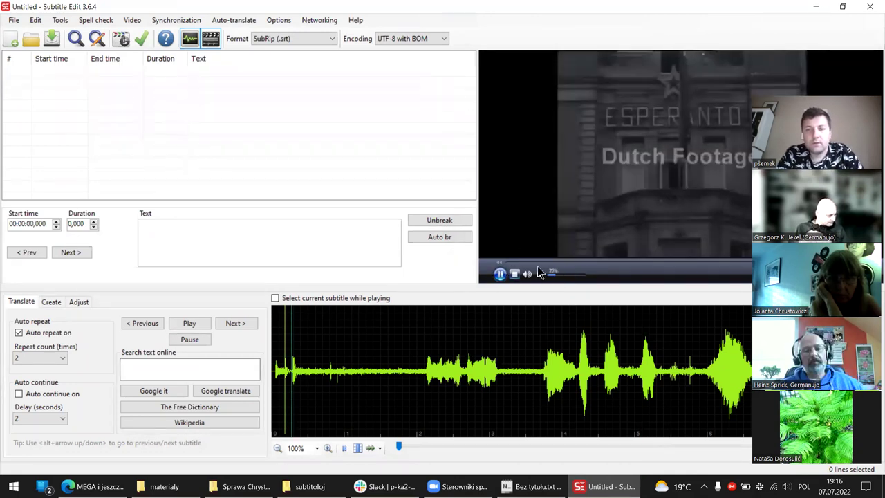
pyautogui.click(500, 274)
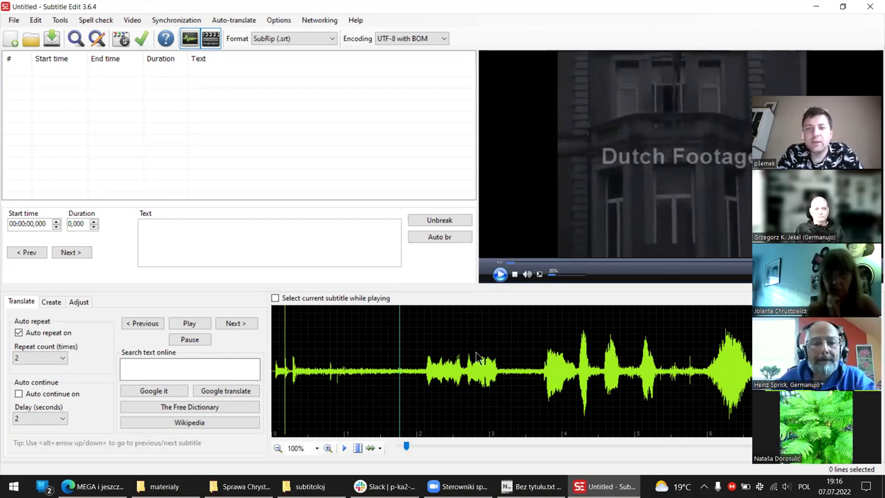
pyautogui.click(554, 333)
pyautogui.click(501, 343)
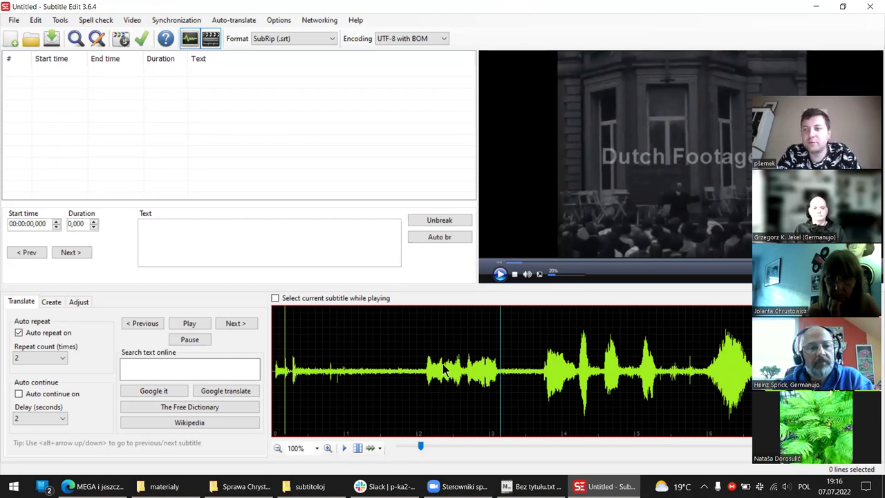
pyautogui.click(312, 351)
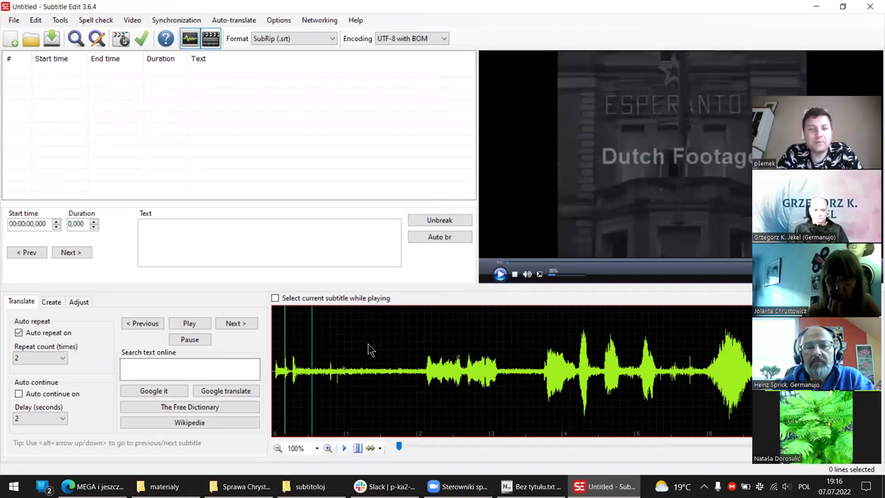
# Select a waveform range about 2.1 seconds long around the first spoken passage
pyautogui.moveTo(411, 346); pyautogui.dragTo(299, 339)
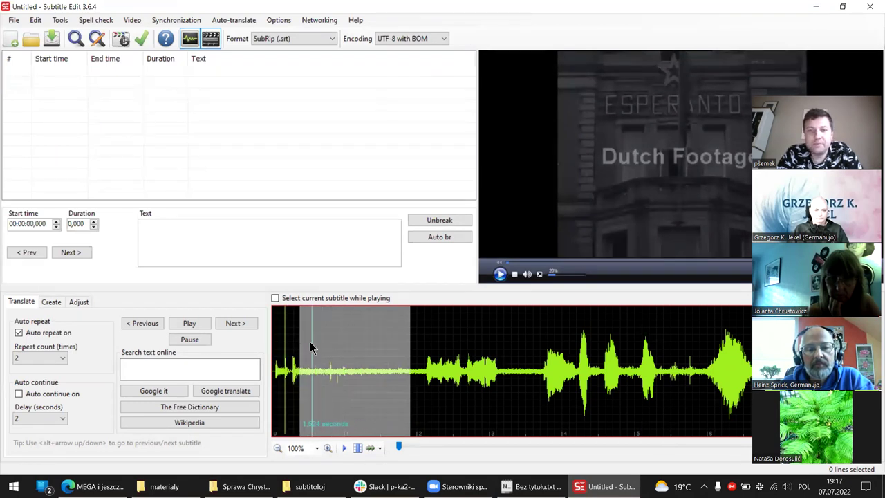
pyautogui.click(427, 355)
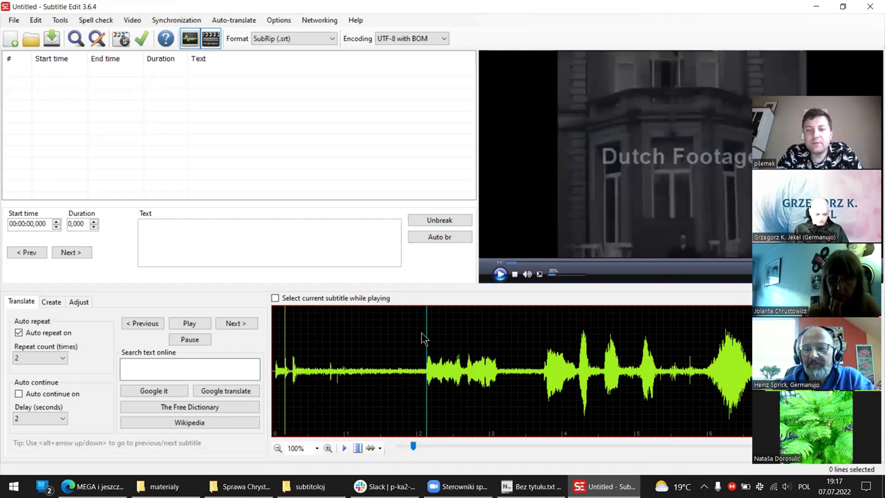
pyautogui.moveTo(434, 333); pyautogui.dragTo(389, 334)
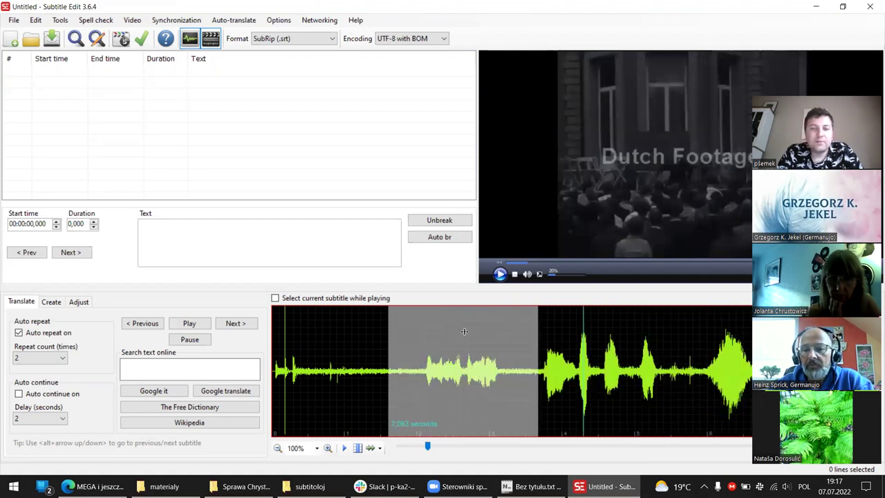
# Raise the video volume to 81% and play the video from its opening through the first spoken passage
pyautogui.click(431, 331)
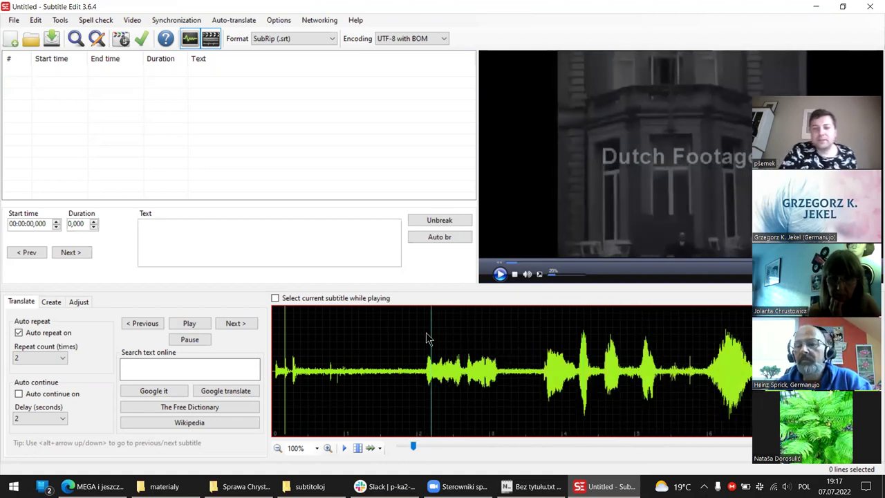
pyautogui.click(427, 334)
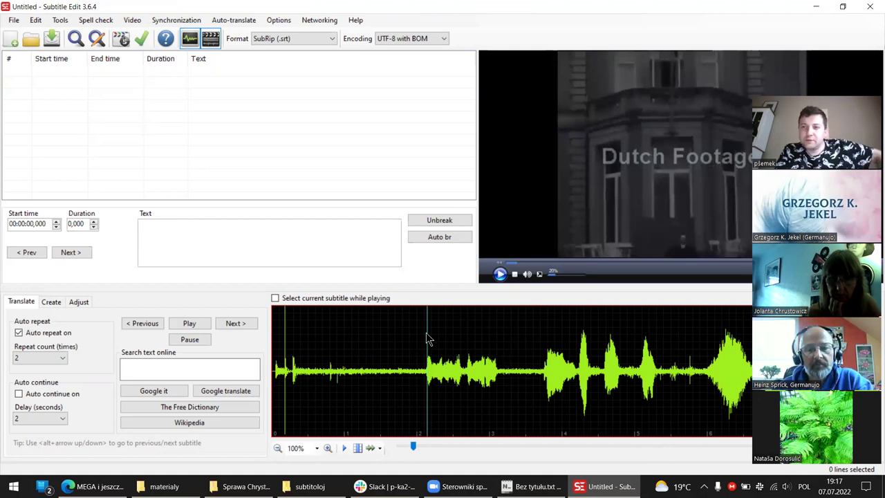
pyautogui.click(580, 274)
pyautogui.click(278, 336)
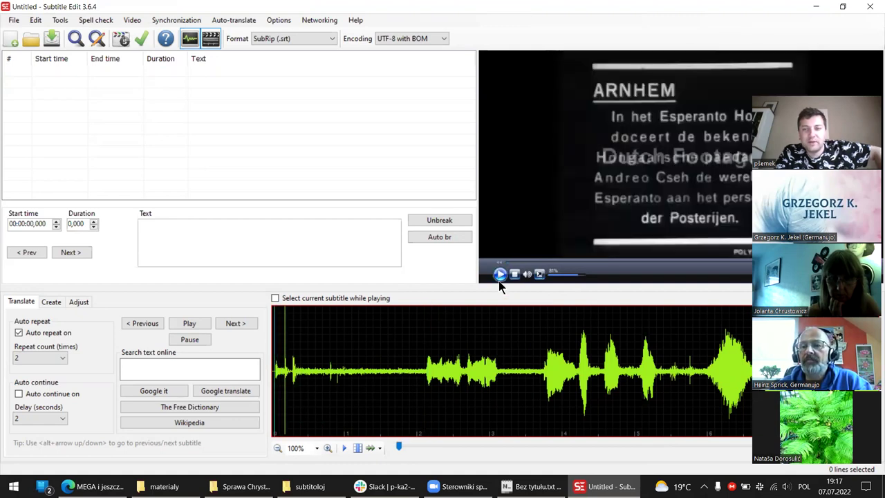
pyautogui.click(500, 275)
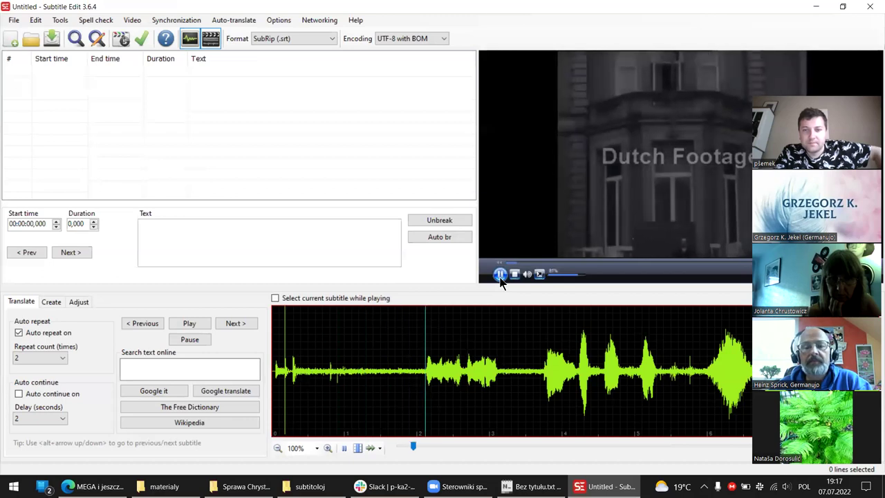
pyautogui.click(500, 275)
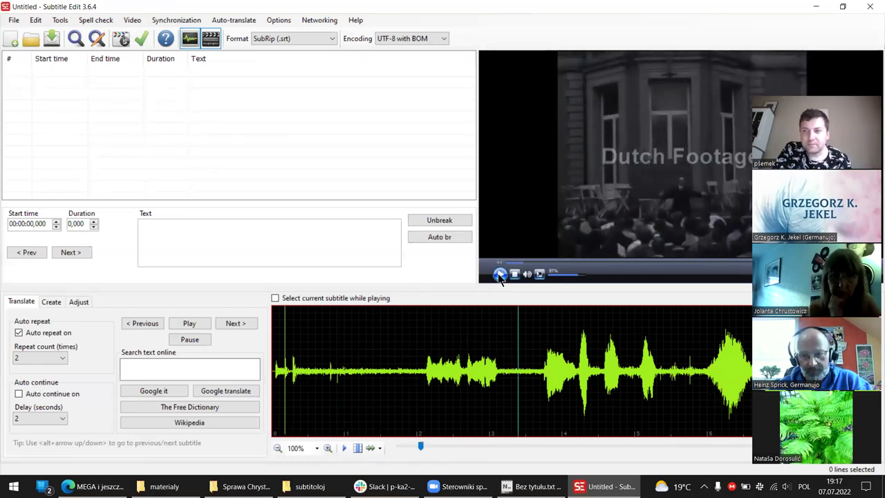
pyautogui.moveTo(426, 346); pyautogui.dragTo(496, 344)
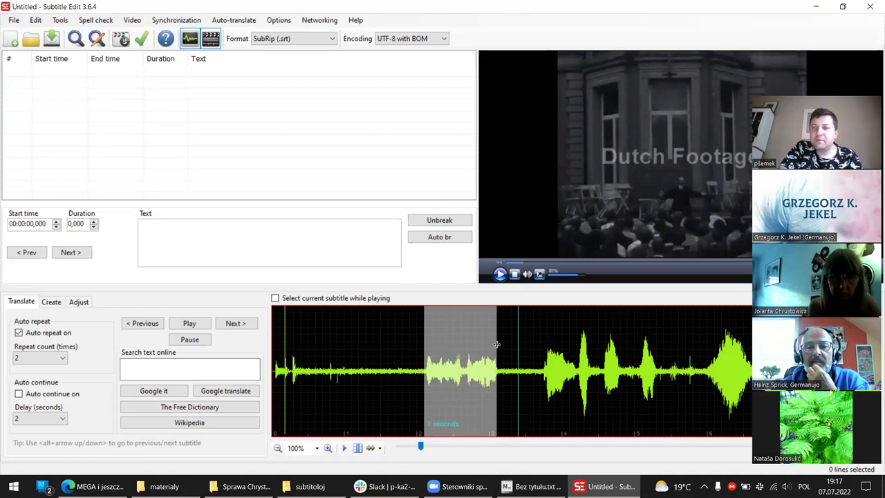
pyautogui.moveTo(424, 342); pyautogui.dragTo(423, 341)
pyautogui.click(424, 342)
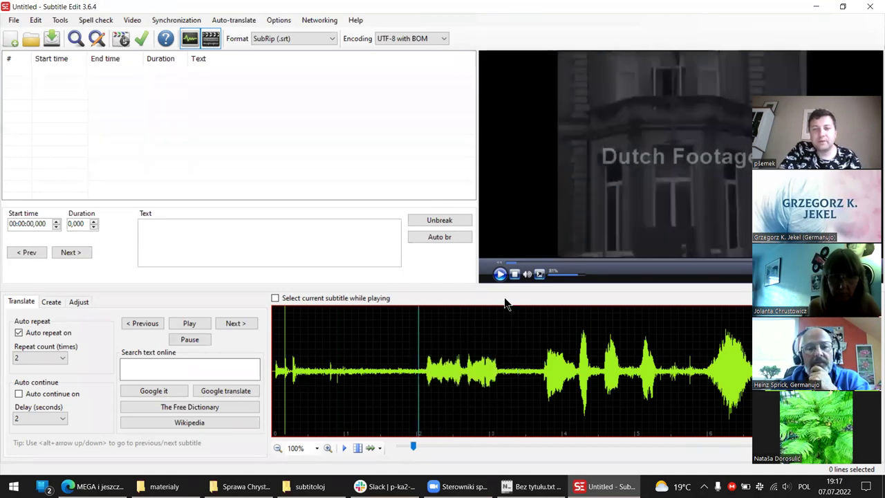
# Play the video past the first spoken passages, then return the playback position to just before the first one
pyautogui.click(501, 275)
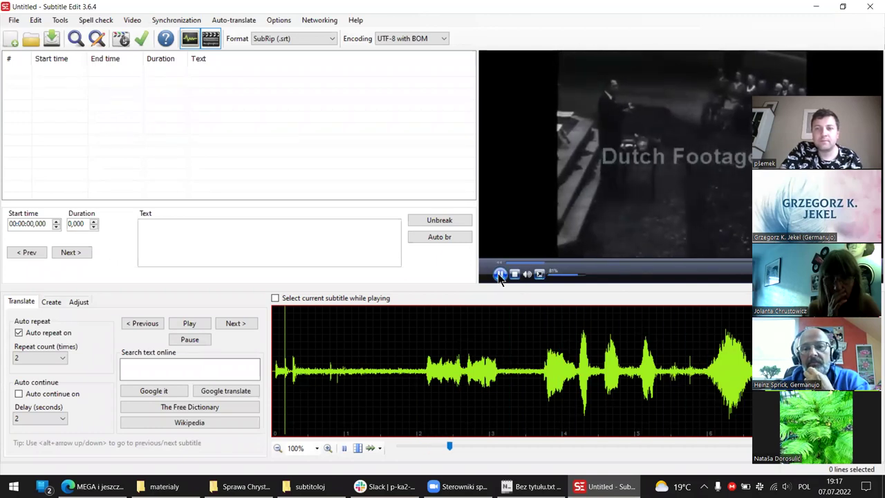
pyautogui.click(500, 274)
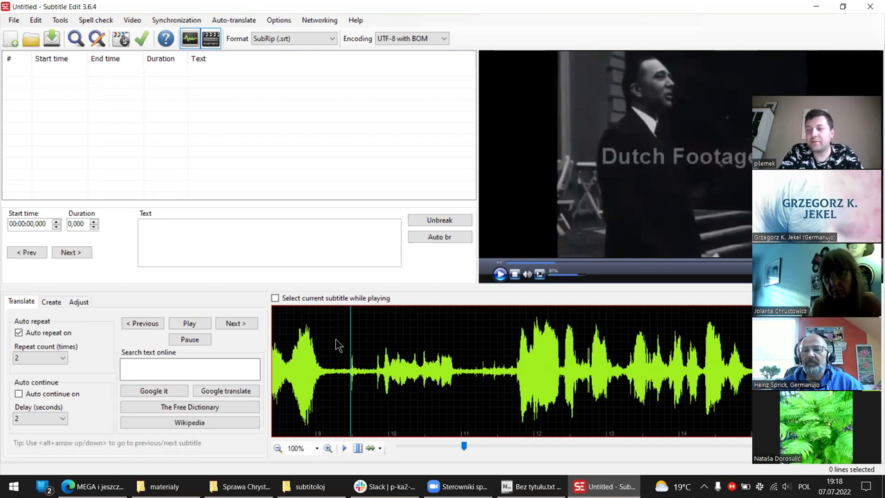
pyautogui.moveTo(339, 346); pyautogui.dragTo(274, 360)
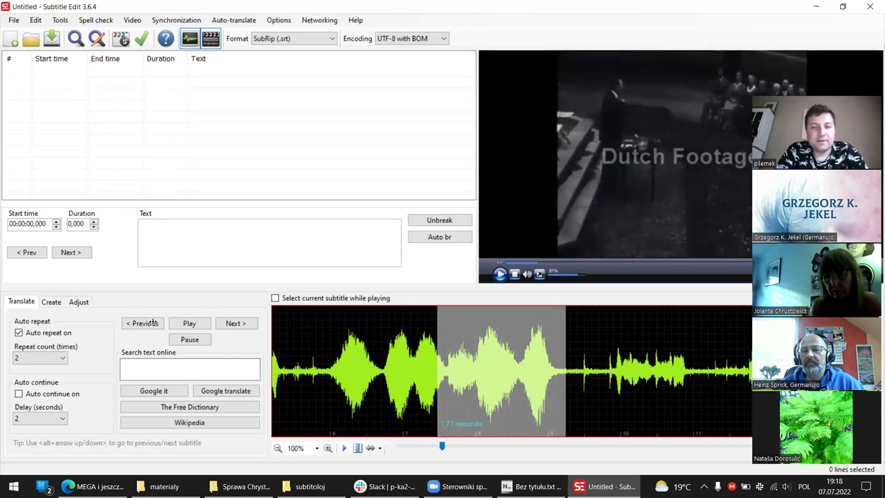
pyautogui.click(153, 323)
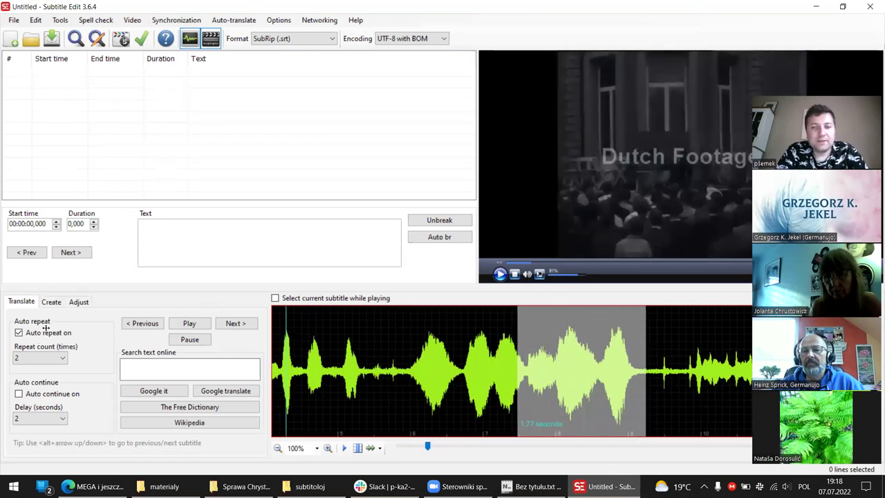
pyautogui.click(372, 344)
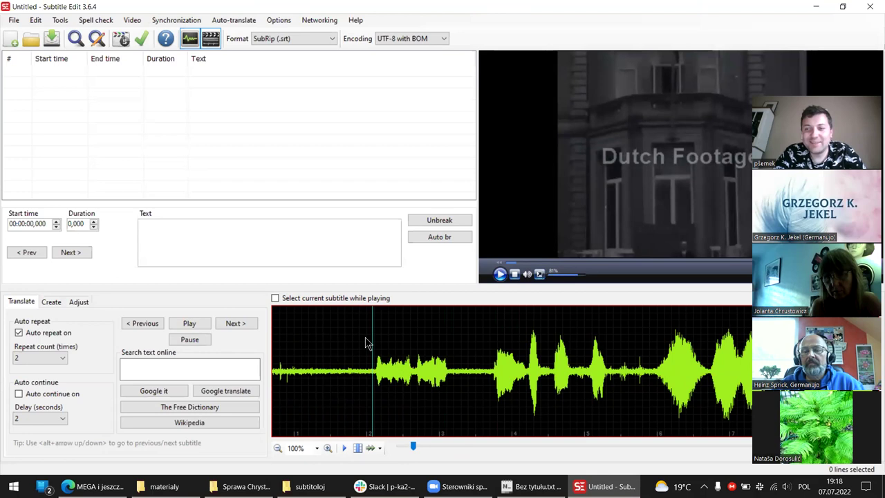
pyautogui.click(359, 344)
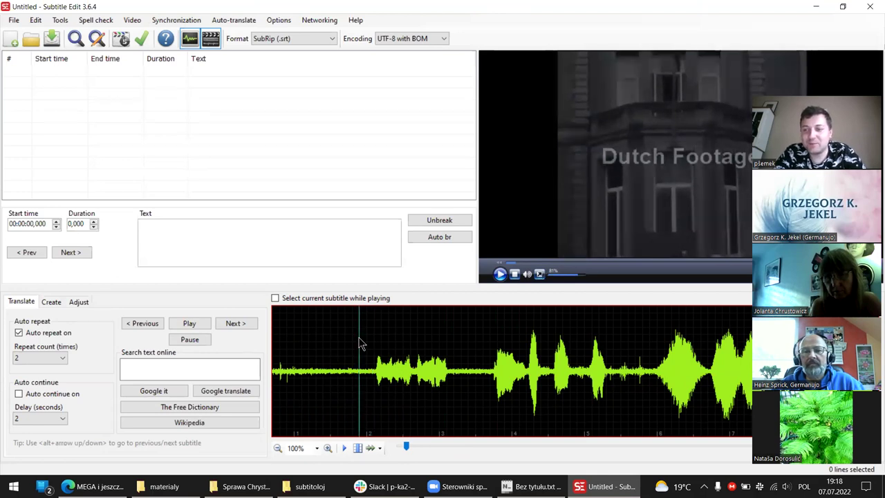
pyautogui.click(374, 333)
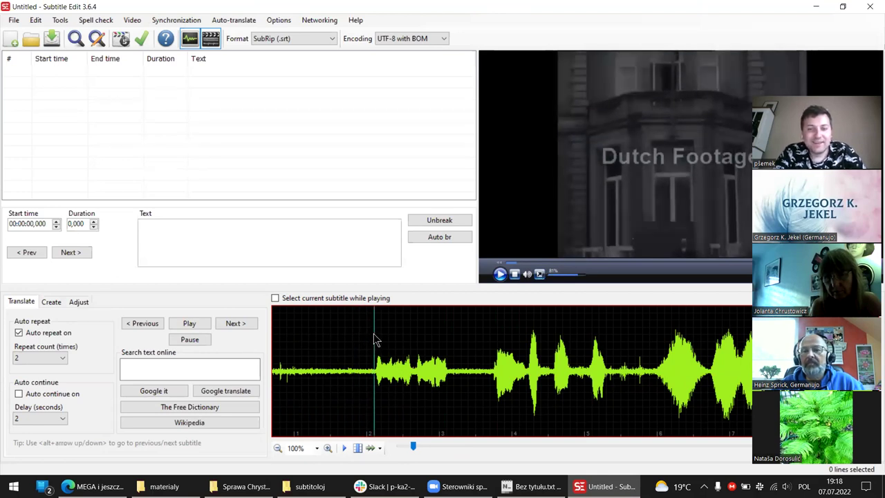
pyautogui.moveTo(374, 332); pyautogui.dragTo(403, 326)
pyautogui.moveTo(303, 334); pyautogui.dragTo(479, 333)
pyautogui.click(555, 332)
pyautogui.moveTo(332, 333); pyautogui.dragTo(640, 332)
pyautogui.moveTo(524, 332); pyautogui.dragTo(321, 348)
pyautogui.moveTo(492, 332); pyautogui.dragTo(393, 339)
pyautogui.click(377, 344)
pyautogui.click(377, 338)
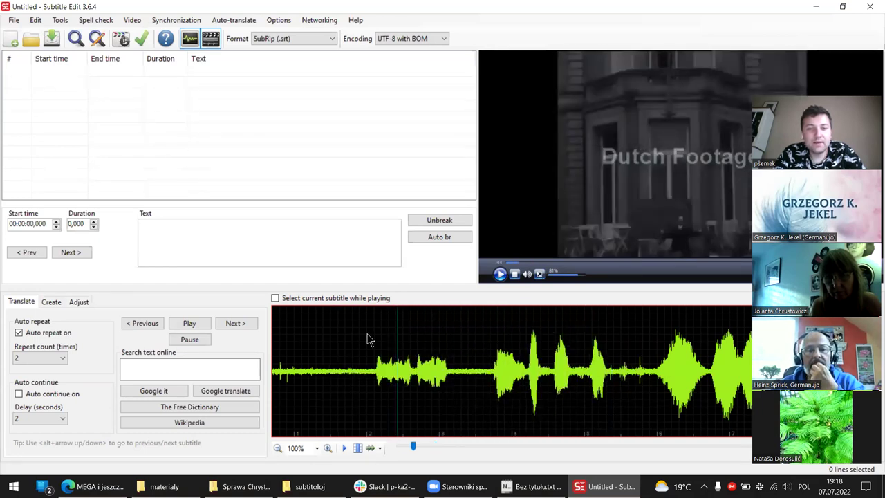
# Add a subtitle about 0.99 seconds long over the first spoken passage of the waveform, reading "Sinjorinoj kaj sinjoroj,"
pyautogui.moveTo(375, 333); pyautogui.dragTo(447, 327)
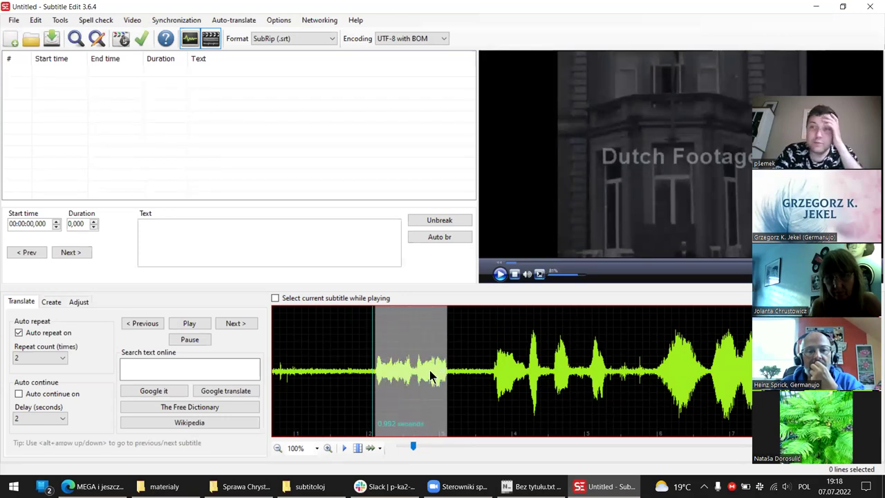
pyautogui.rightClick(411, 315)
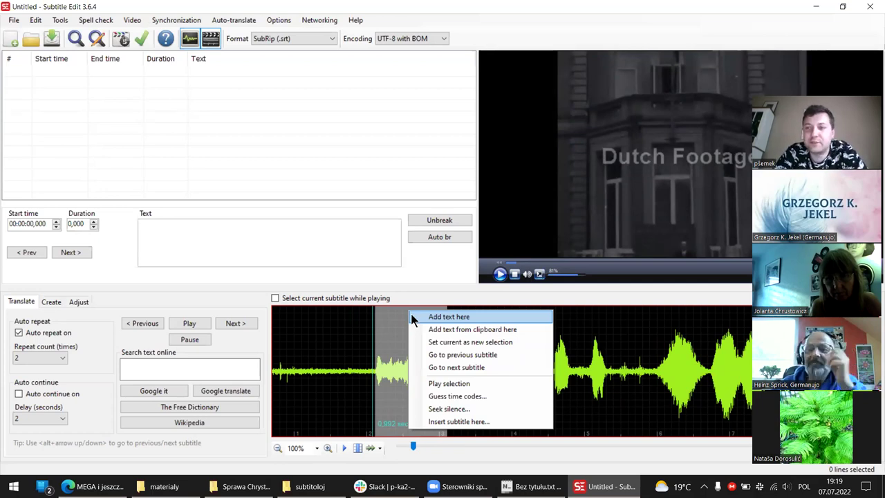
pyautogui.click(455, 319)
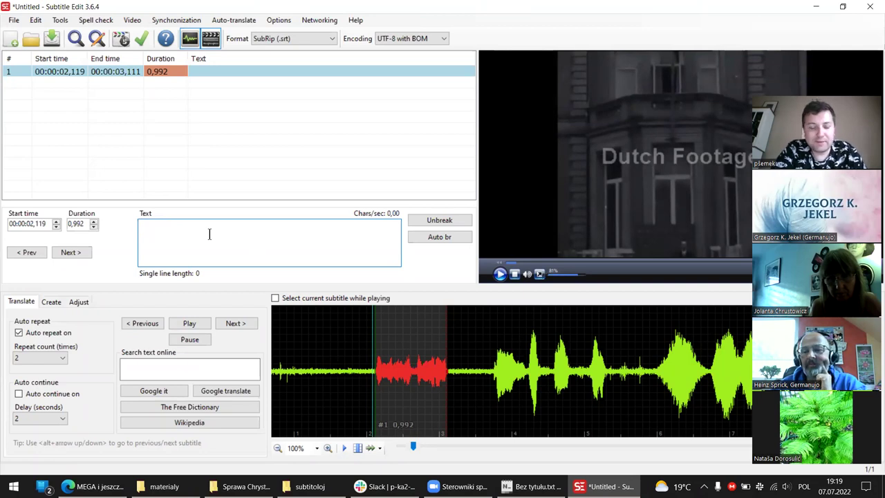
pyautogui.write('Sinjori')
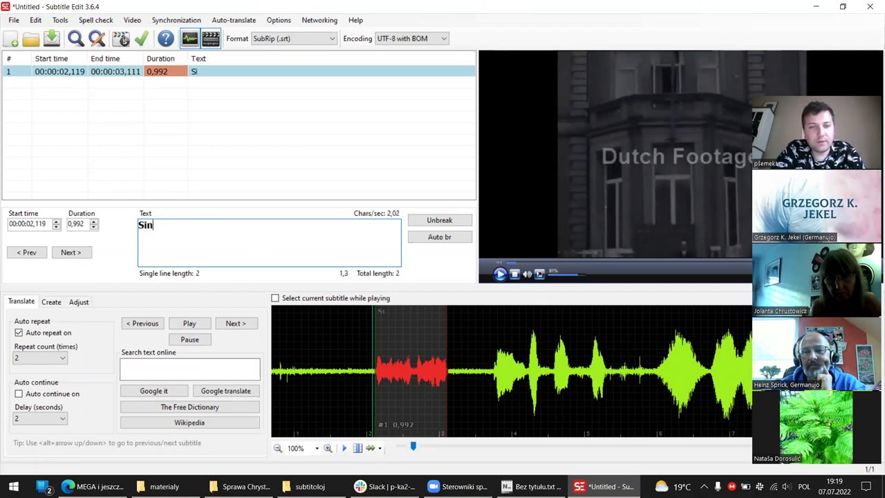
pyautogui.write('kaj sinjoroj,')
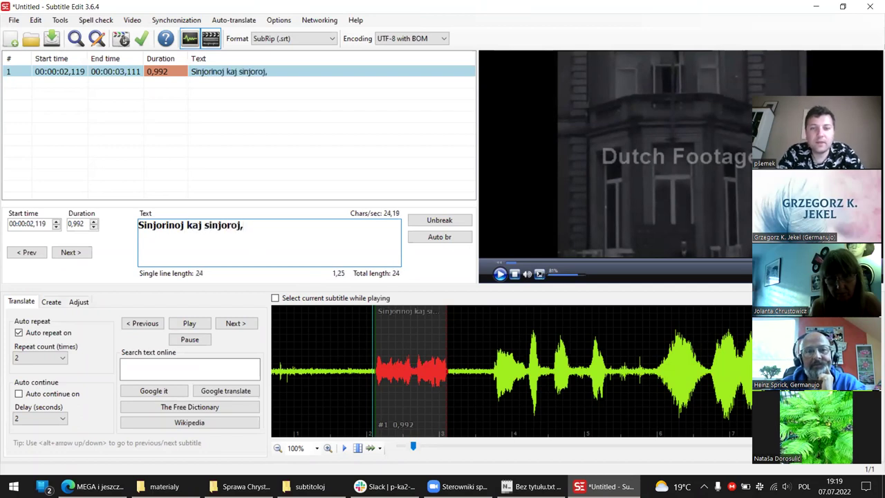
# Replay the first spoken passage and change the subtitle text to "Sinjorinoj, sinjoroj,"
pyautogui.click(388, 330)
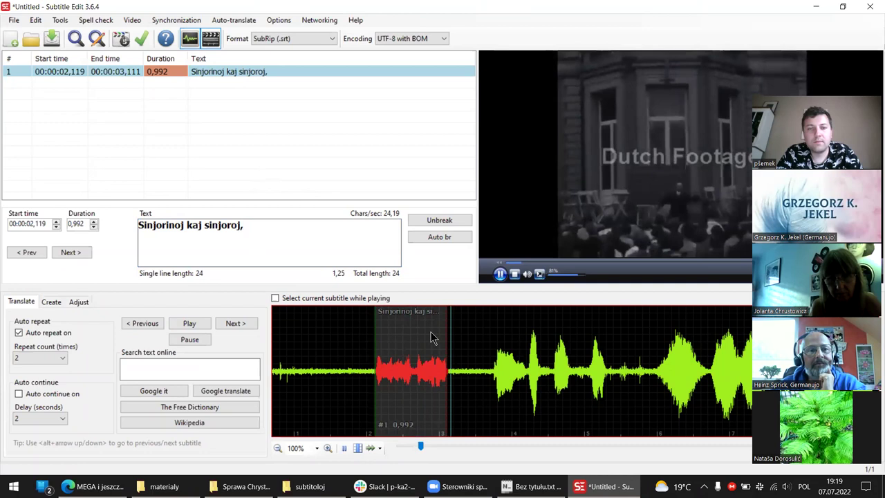
pyautogui.doubleClick(193, 221)
pyautogui.press('BackSpace')
pyautogui.press('BackSpace')
pyautogui.write(',')
pyautogui.click(490, 351)
pyautogui.click(267, 239)
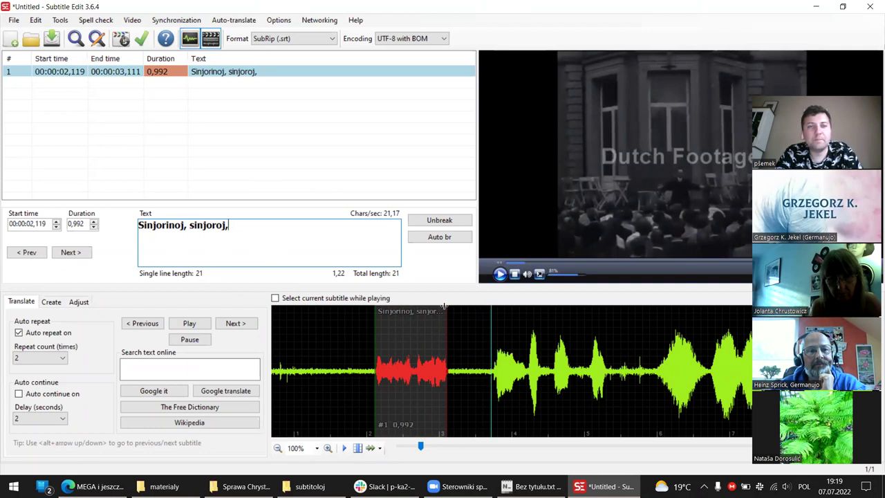
# Examine the first subtitle's times and highlighted duration, and preview its text on the video within its time range
pyautogui.click(289, 109)
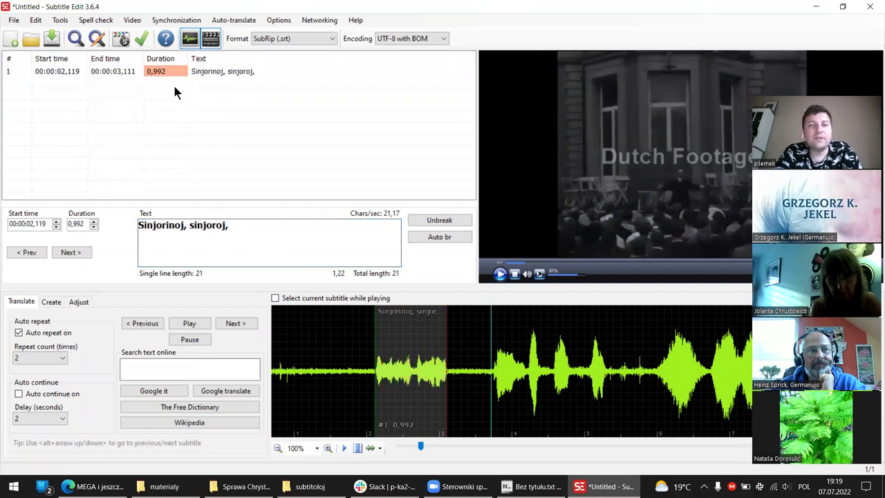
pyautogui.click(246, 235)
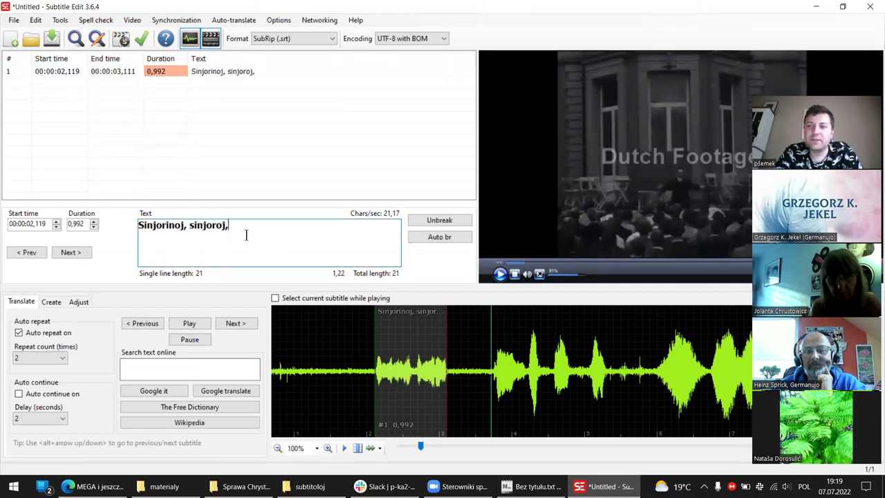
pyautogui.click(19, 76)
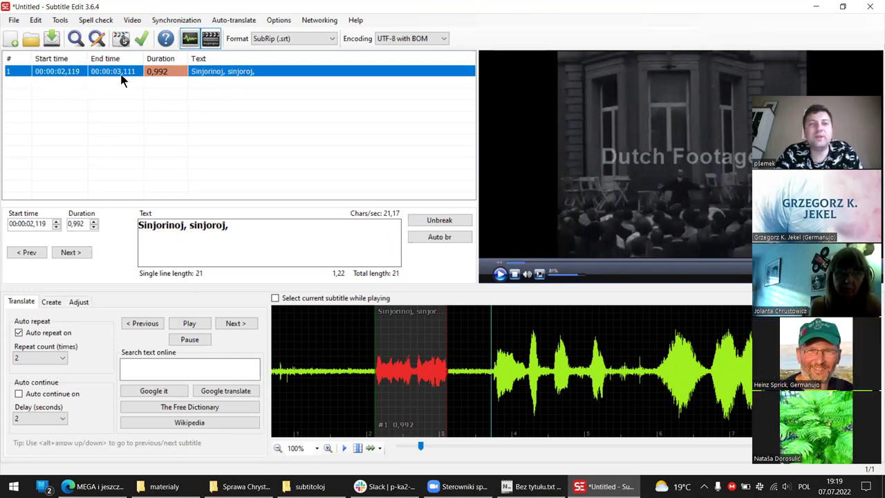
pyautogui.click(161, 72)
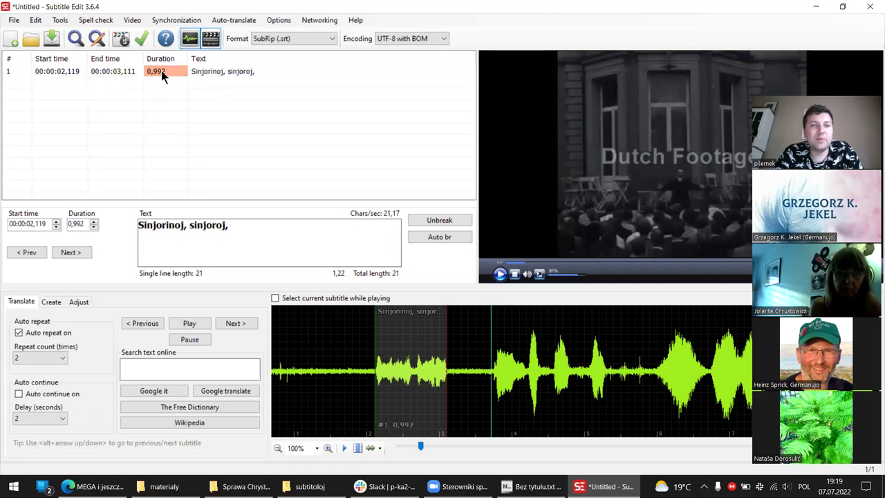
pyautogui.keyDown('ctrl'); pyautogui.click(160, 72); pyautogui.keyUp('ctrl')
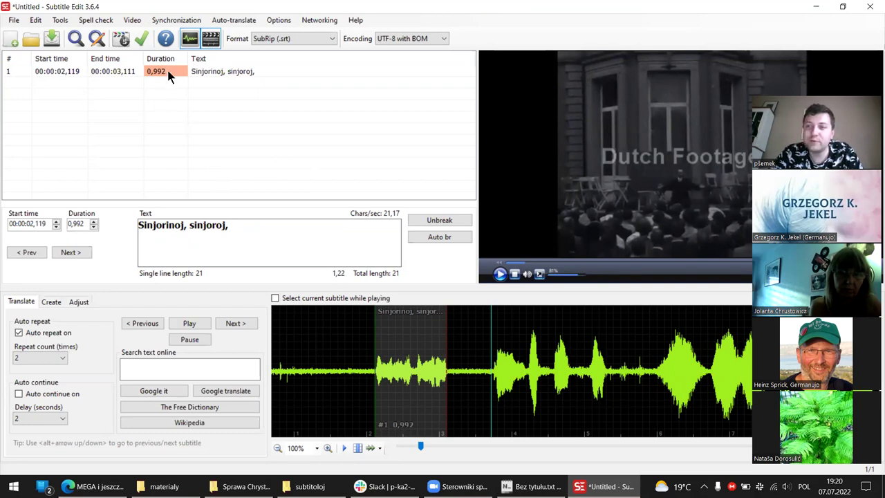
pyautogui.click(398, 342)
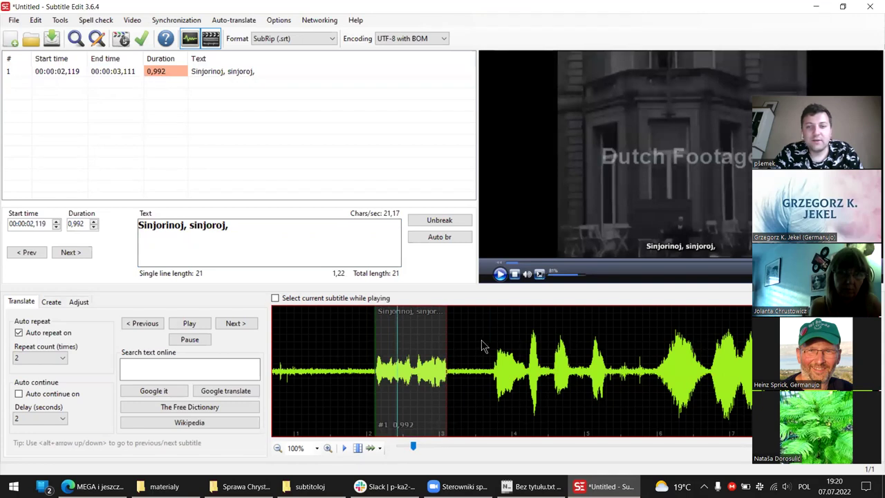
# Extend the end of the first subtitle on the waveform so that it lasts about 1.3 seconds
pyautogui.click(173, 75)
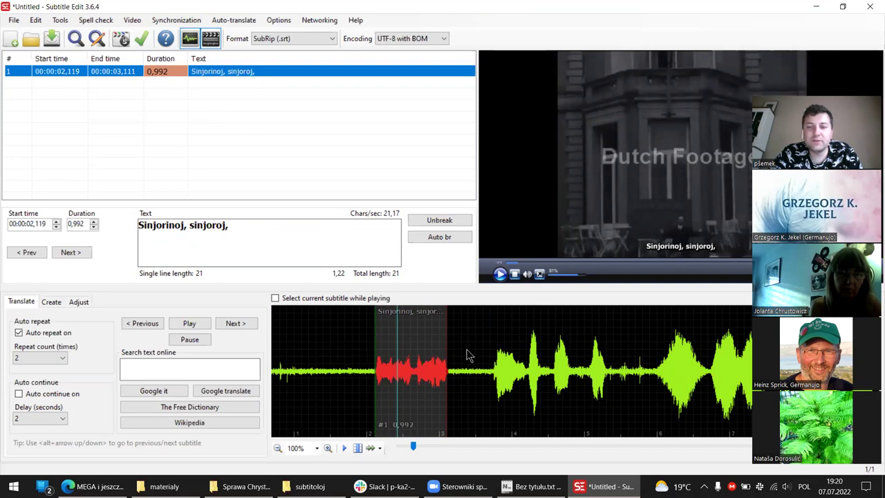
pyautogui.click(382, 347)
pyautogui.click(418, 347)
pyautogui.moveTo(447, 340); pyautogui.dragTo(471, 340)
pyautogui.click(161, 72)
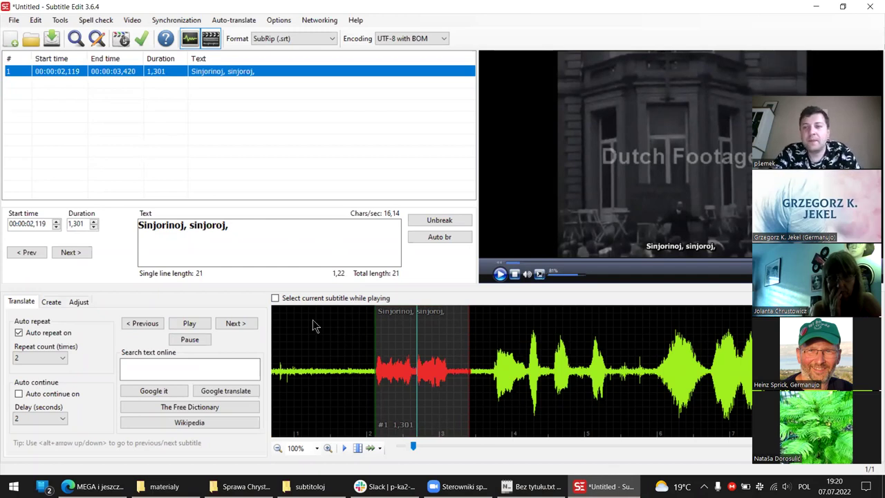
# Play the video from before the first subtitle to check it, then play from the start of the second spoken passage
pyautogui.click(314, 326)
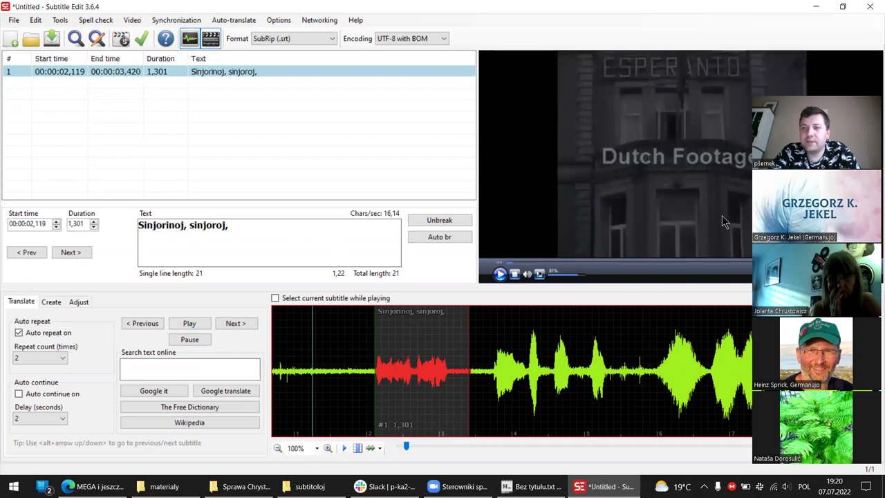
pyautogui.press('space')
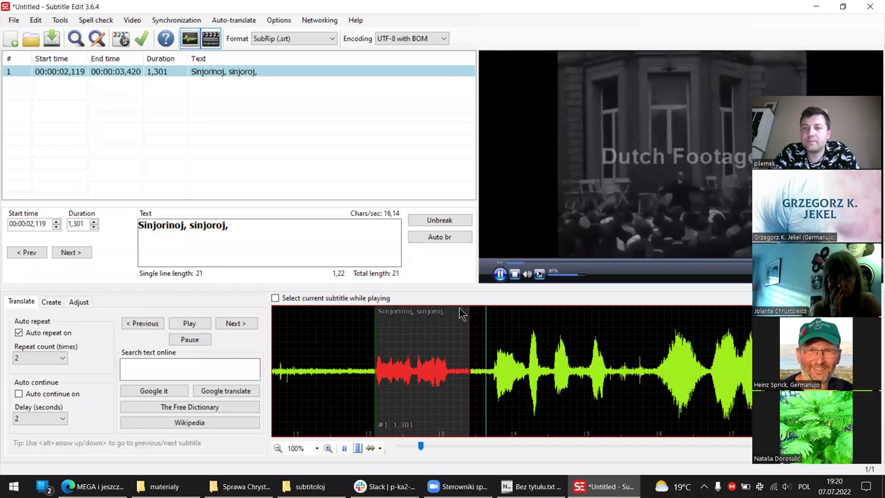
pyautogui.press('space')
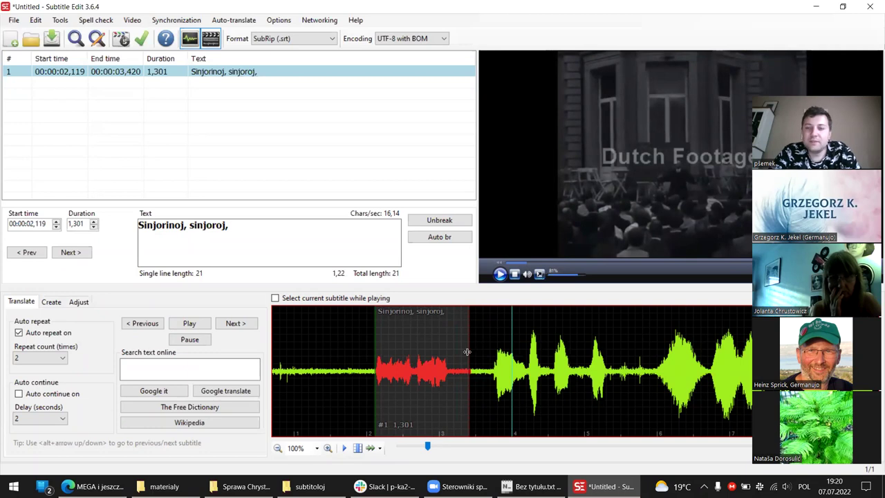
pyautogui.click(492, 343)
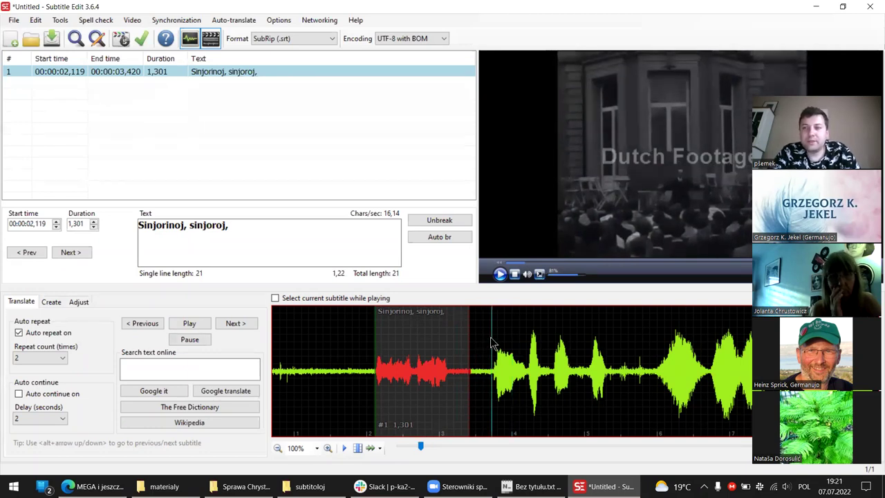
pyautogui.press('space')
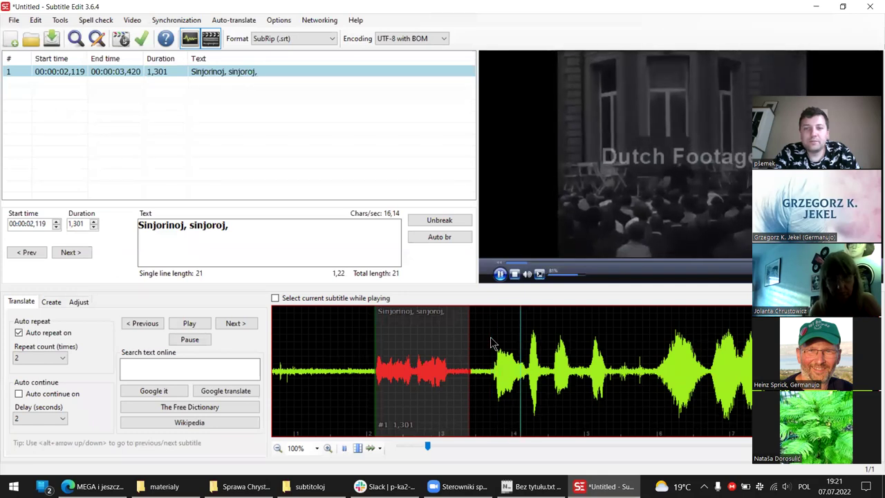
# Stop playback and extend the first subtitle's end over the second spoken passage so that it lasts about 3.3 seconds
pyautogui.press('space')
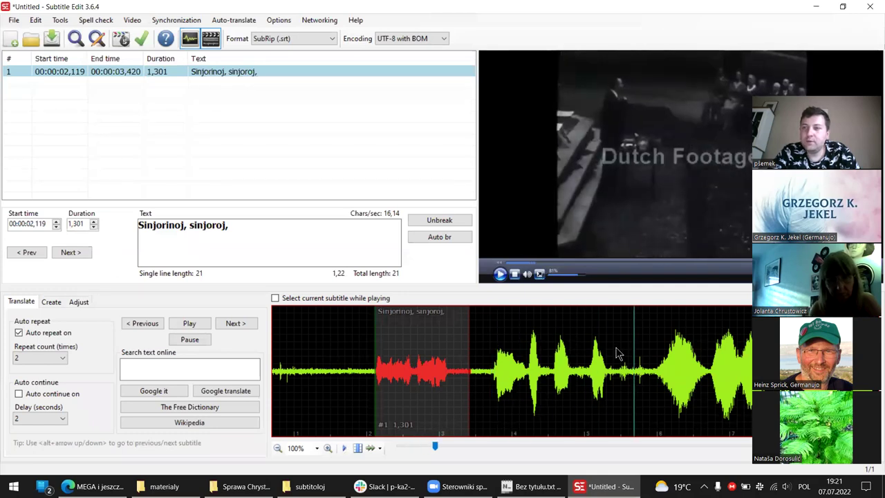
pyautogui.click(431, 350)
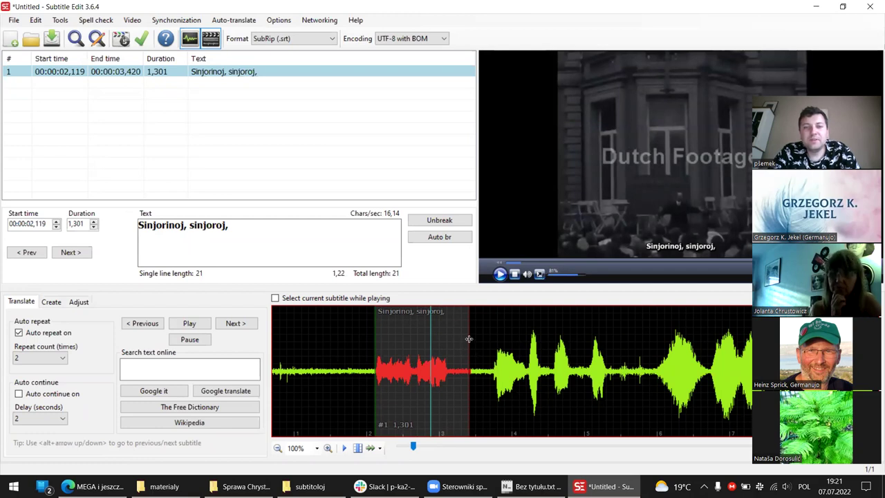
pyautogui.moveTo(469, 339); pyautogui.dragTo(615, 333)
# Append "kiu estas mi?" to the first subtitle's text so that it reads "Sinjorinoj, sinjoroj, kiu estas mi?"
pyautogui.click(284, 235)
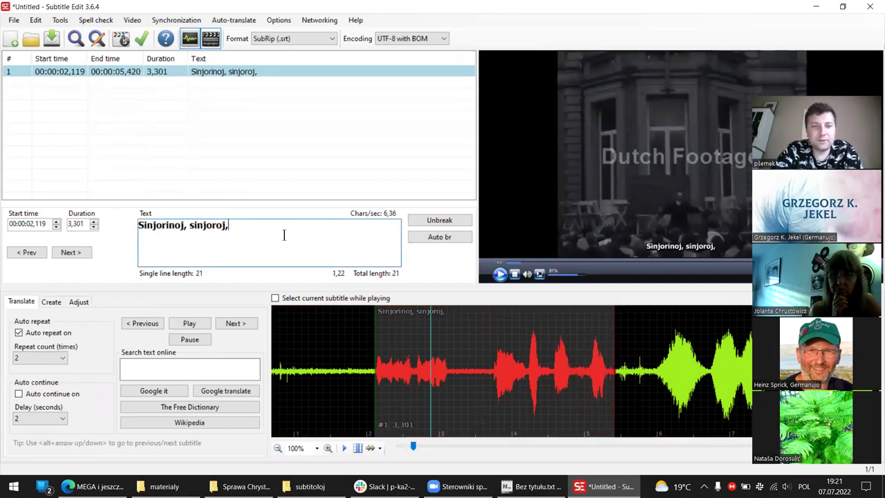
pyautogui.write('ki')
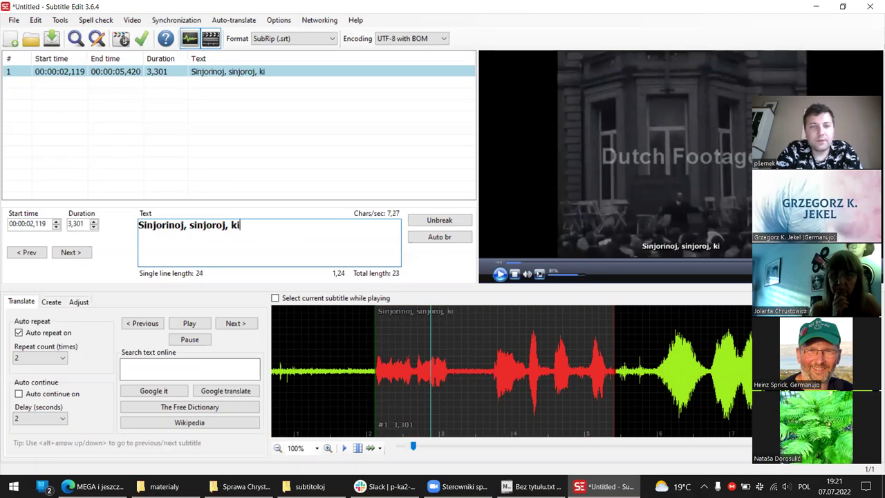
pyautogui.write('u estas mi?')
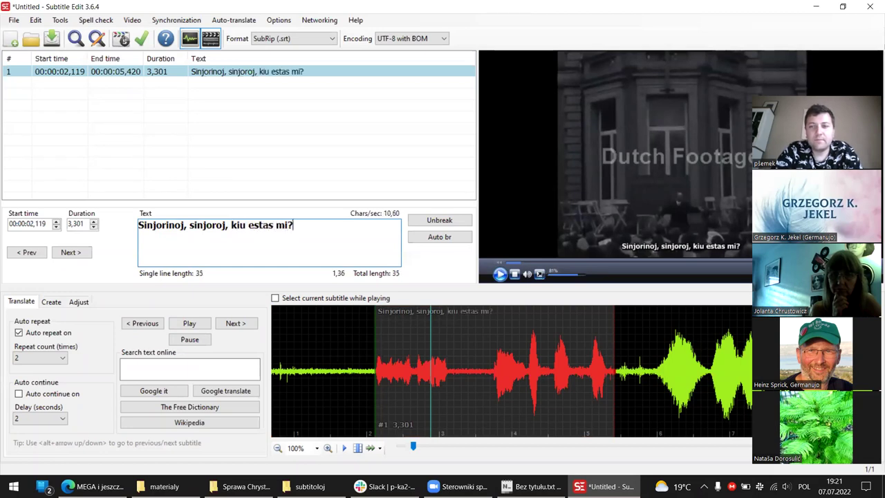
pyautogui.click(103, 89)
pyautogui.click(157, 71)
# Check the passage just after the first subtitle and extend its end so that it lasts about 3.6 seconds
pyautogui.click(620, 356)
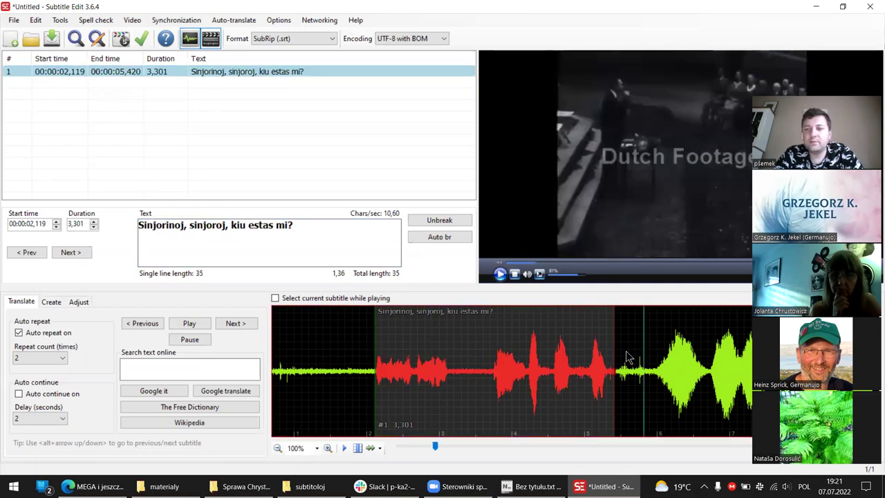
pyautogui.click(619, 350)
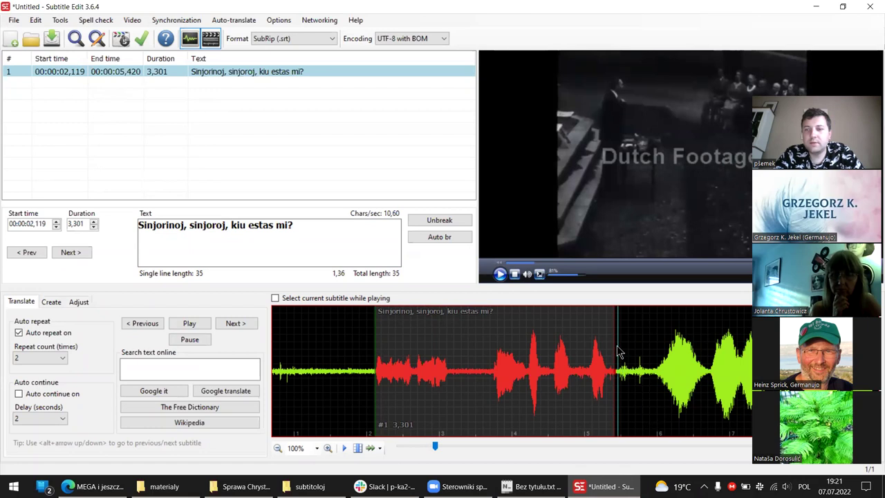
pyautogui.click(651, 344)
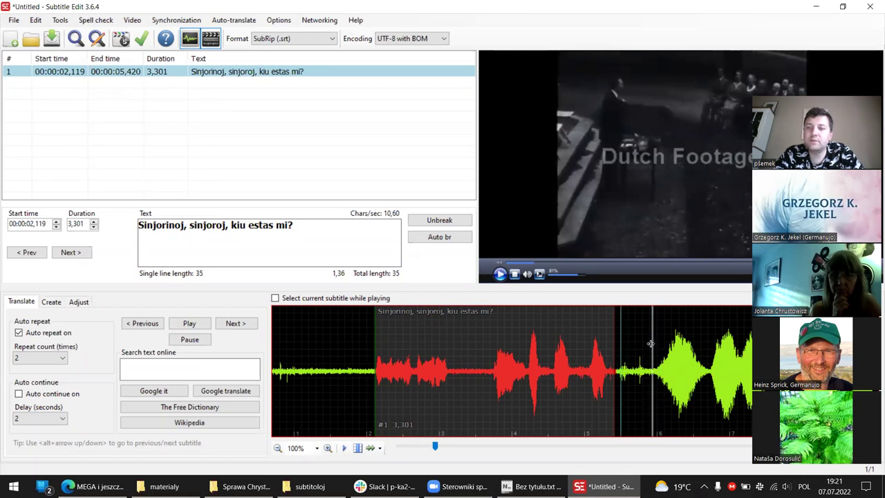
pyautogui.moveTo(614, 342); pyautogui.dragTo(637, 340)
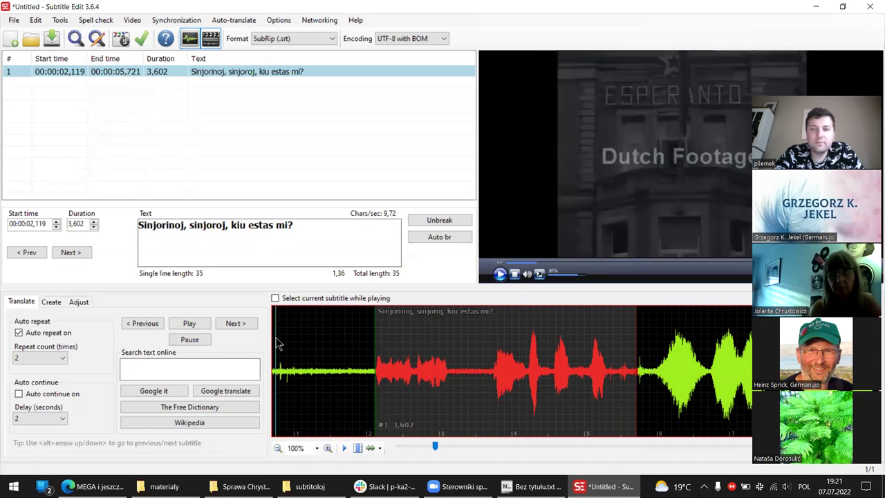
# Try an earlier start of about 00:00:01,634 for the first subtitle and play the video from before it
pyautogui.click(280, 346)
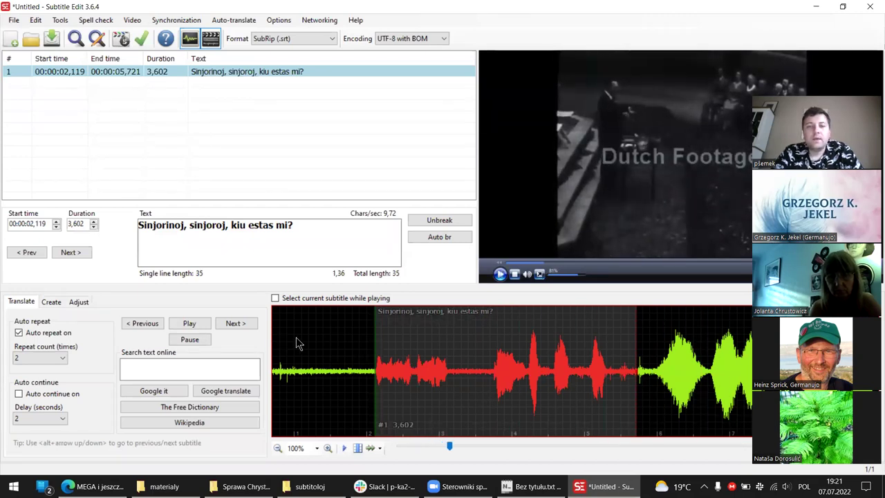
pyautogui.click(296, 339)
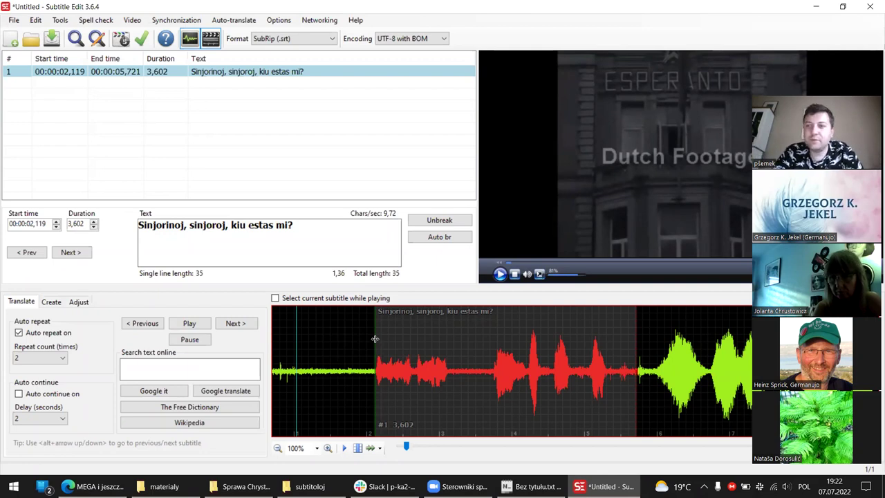
pyautogui.moveTo(375, 340); pyautogui.dragTo(340, 336)
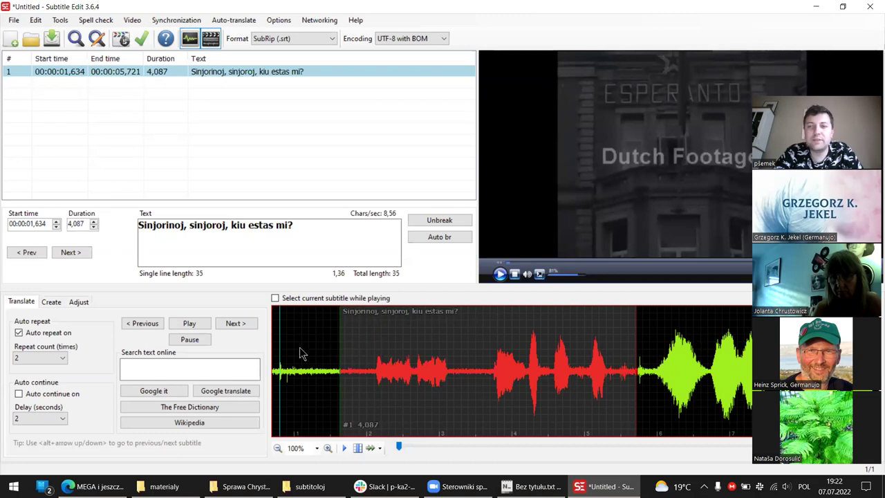
pyautogui.press('space')
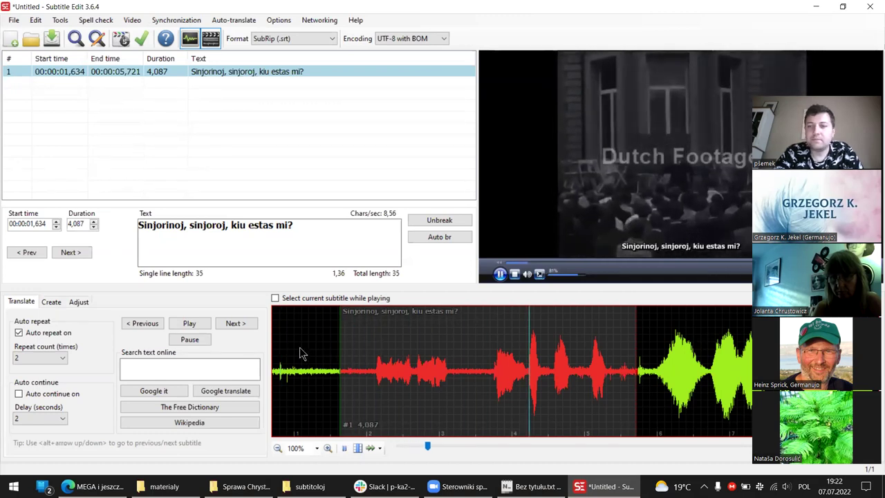
# Adjust the first subtitle on the waveform to start at about 00:00:02,047 and end at about 00:00:05,745
pyautogui.moveTo(340, 352); pyautogui.dragTo(369, 346)
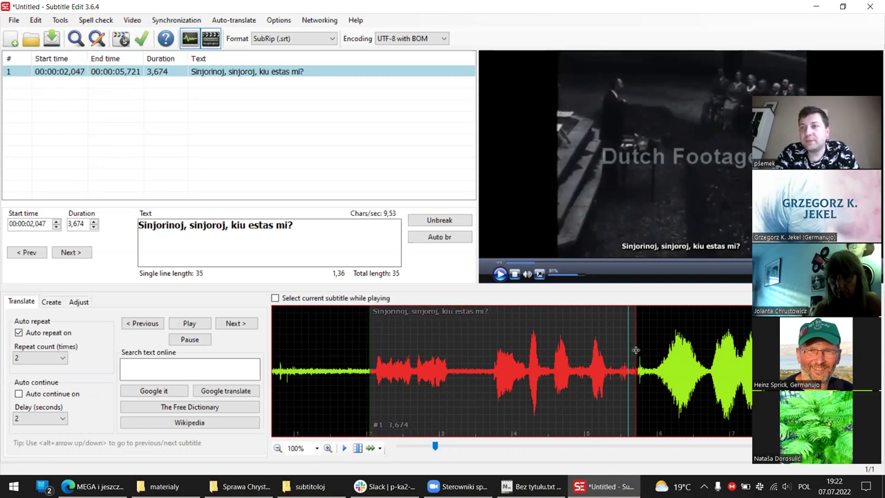
pyautogui.moveTo(636, 350); pyautogui.dragTo(638, 350)
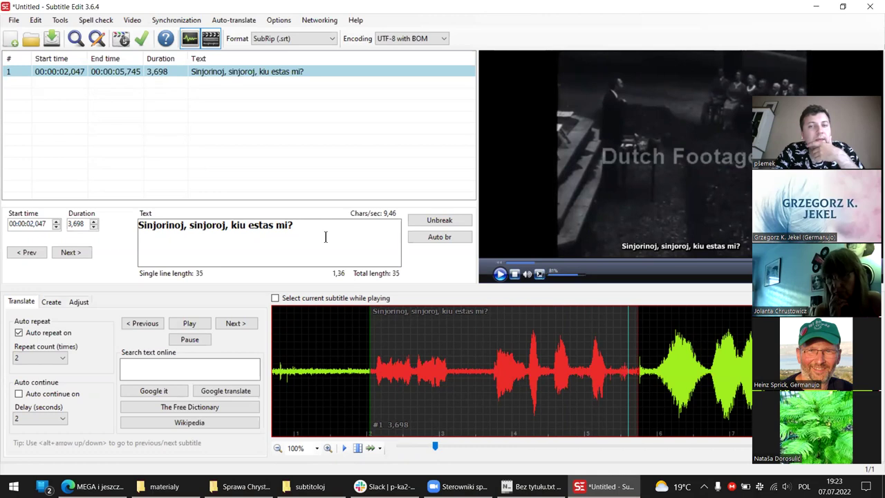
# Split the first subtitle's text automatically into two lines, and rejoin it into a single line
pyautogui.click(446, 238)
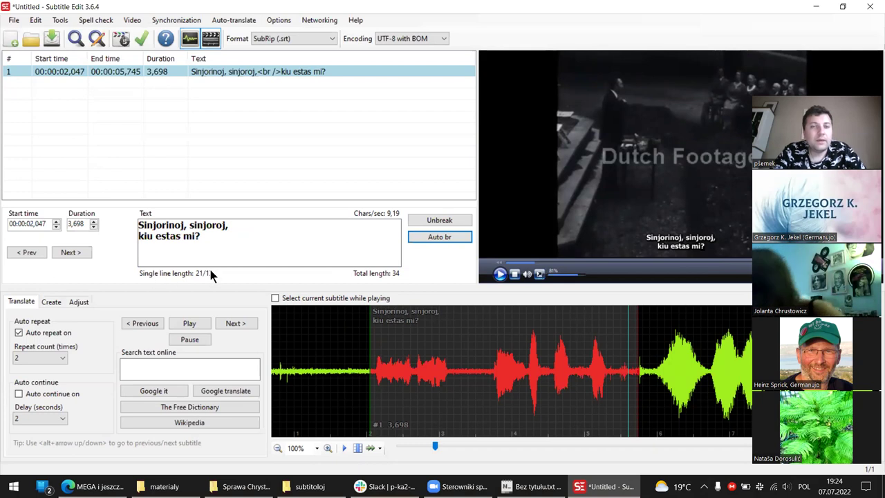
pyautogui.click(289, 230)
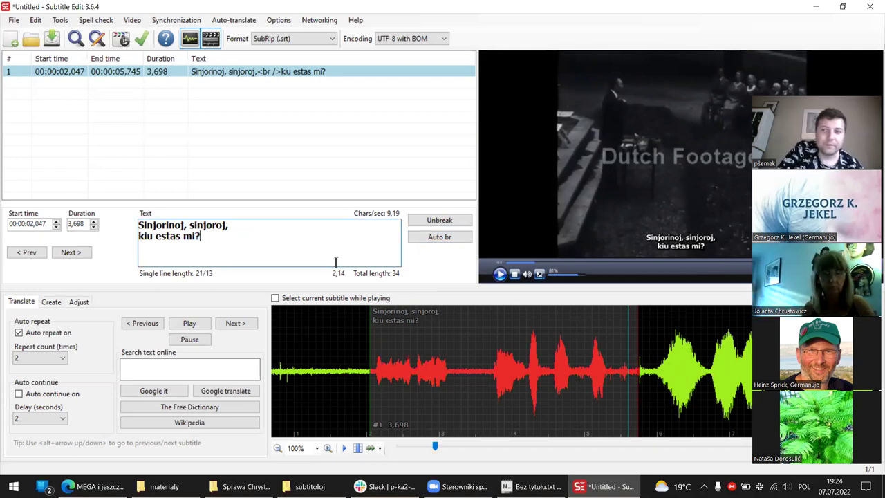
pyautogui.click(253, 226)
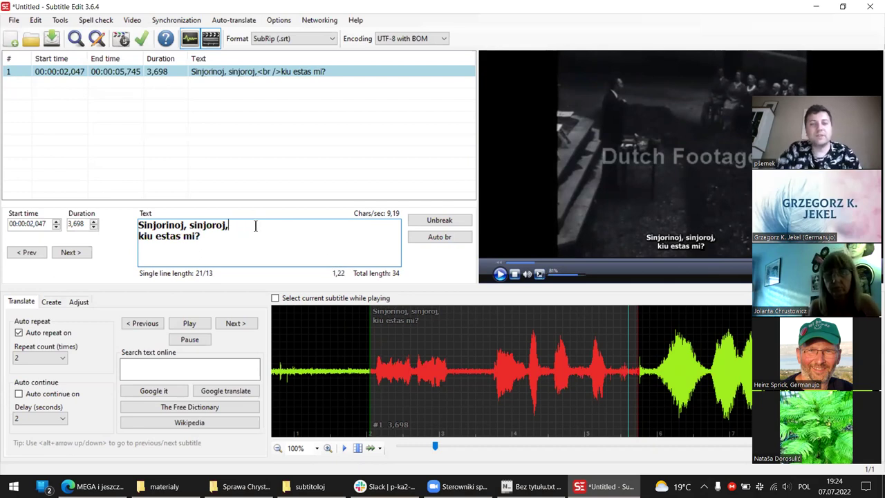
pyautogui.press('Delete')
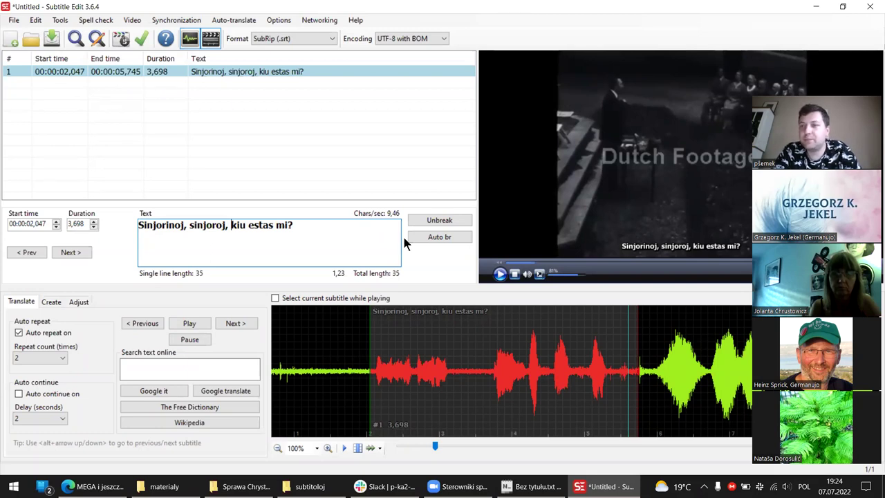
pyautogui.click(735, 484)
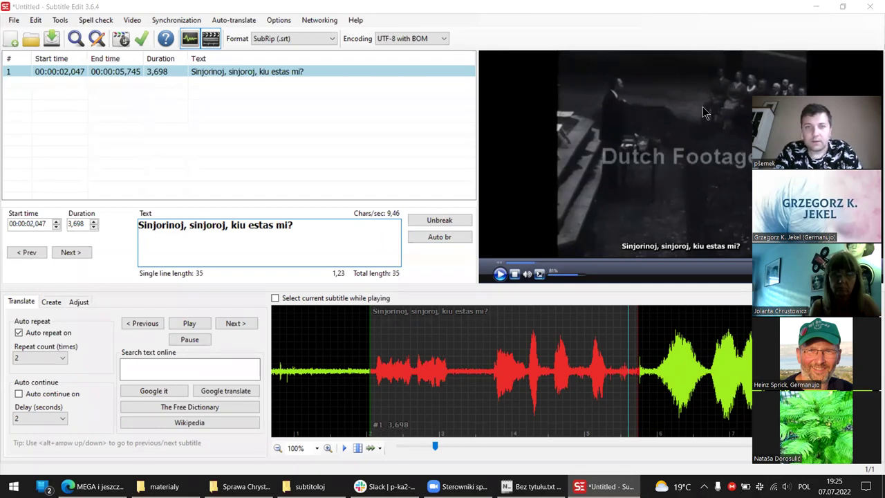
pyautogui.click(376, 250)
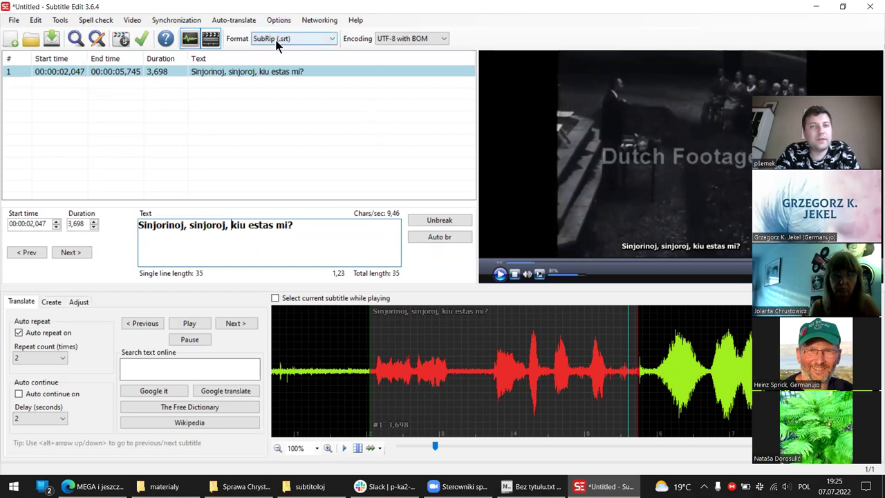
pyautogui.click(186, 225)
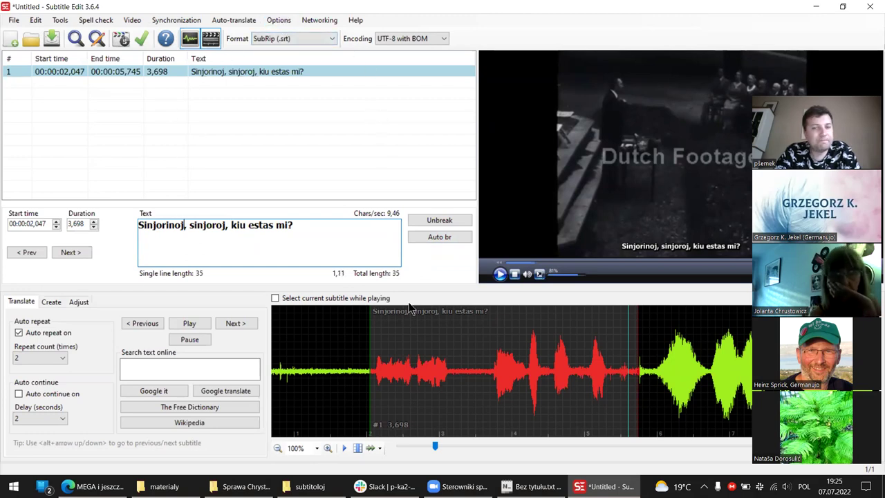
# Review the video from just before the first subtitle to the pause between its two spoken passages
pyautogui.click(548, 344)
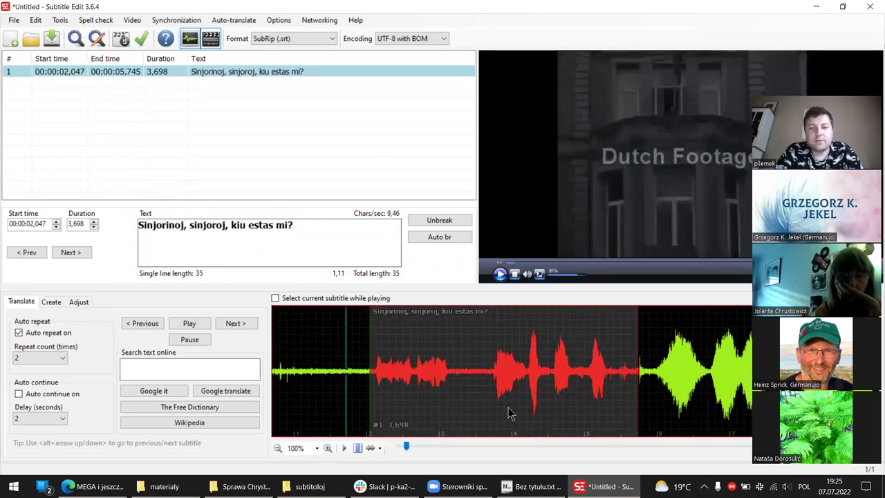
pyautogui.click(352, 350)
pyautogui.click(487, 351)
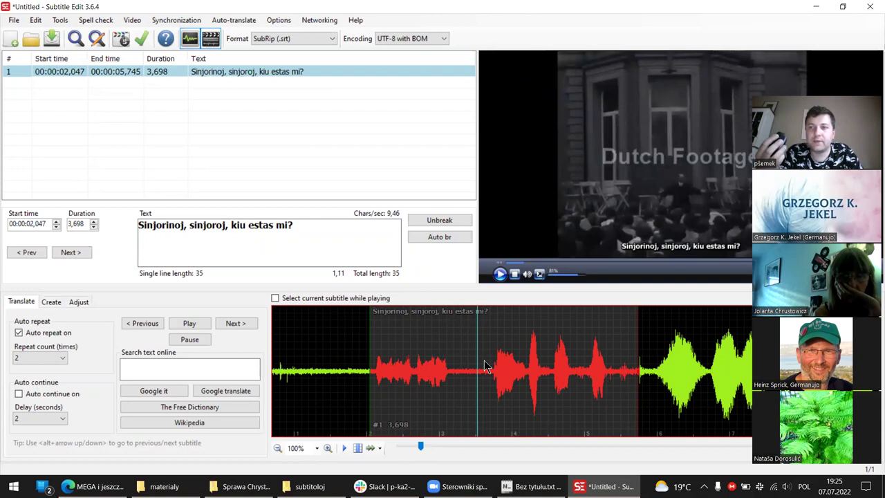
# Zoom the waveform in and out to compare detail and overview, ending at 60%
pyautogui.scroll(1, 485, 367)
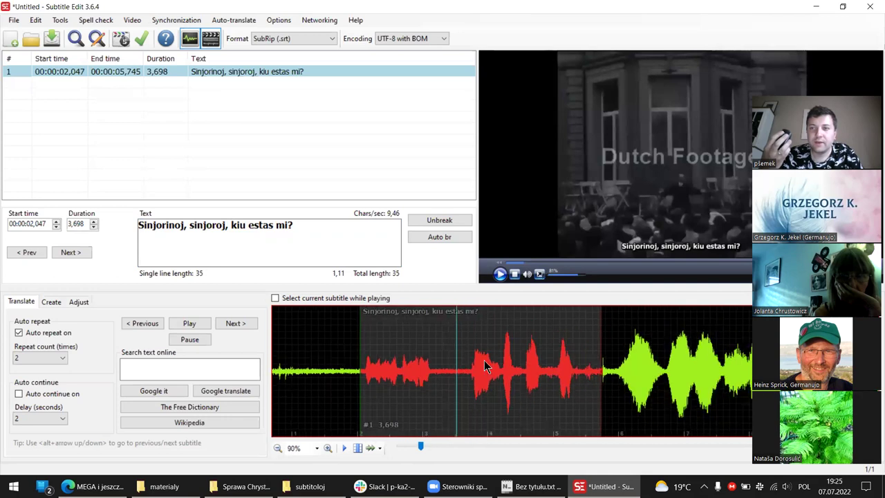
pyautogui.scroll(1, 484, 365)
pyautogui.scroll(-7, 484, 360)
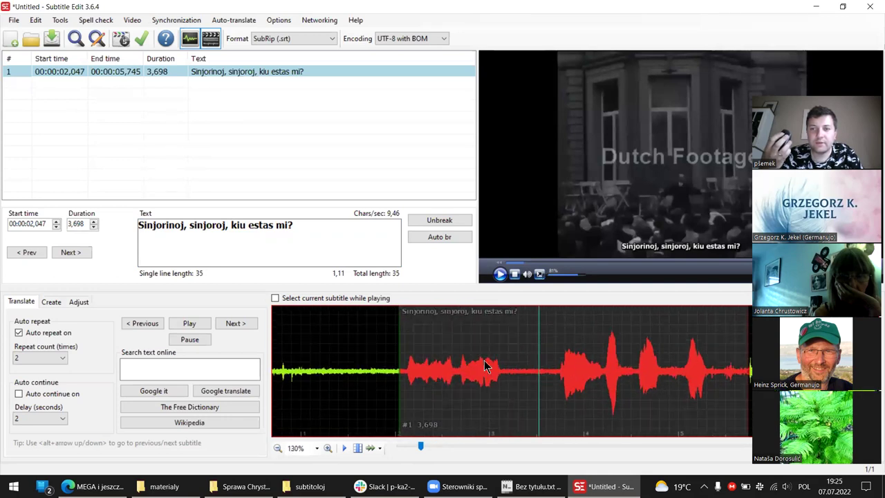
pyautogui.scroll(-4, 486, 366)
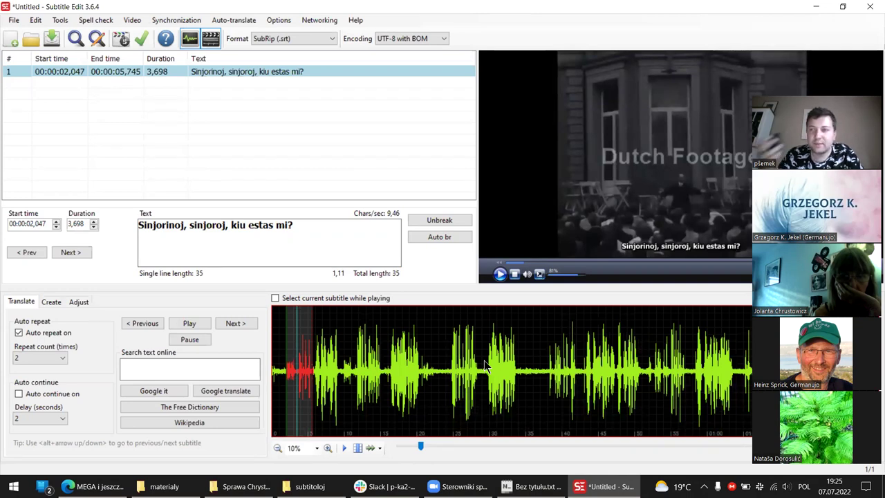
pyautogui.scroll(5, 306, 357)
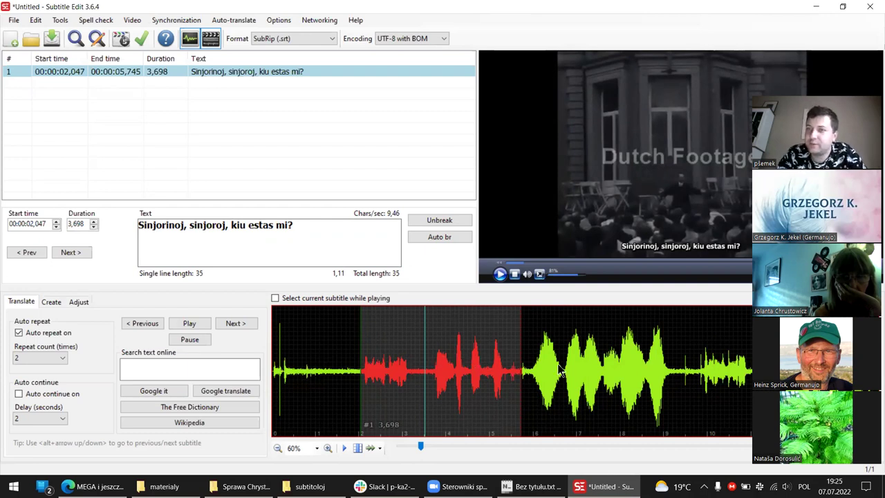
# Move the playback position just past the first subtitle's end, and back to the start of its second spoken passage
pyautogui.click(530, 367)
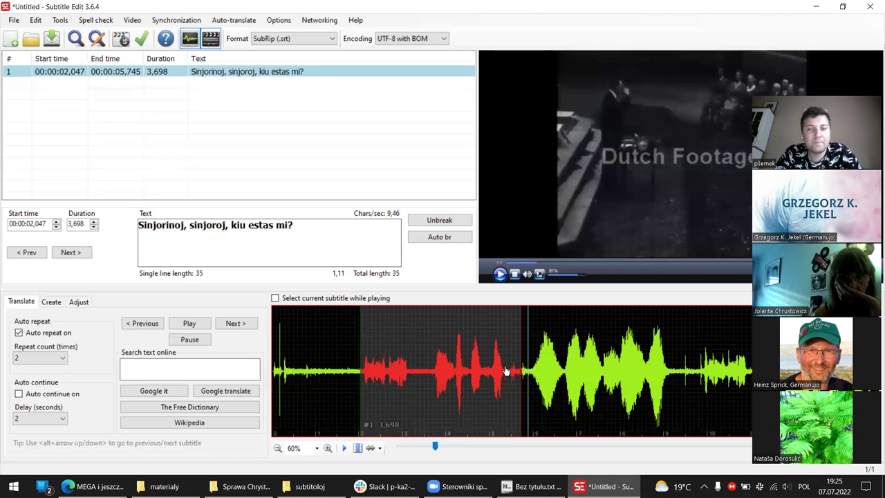
pyautogui.click(507, 369)
pyautogui.click(439, 367)
pyautogui.click(437, 359)
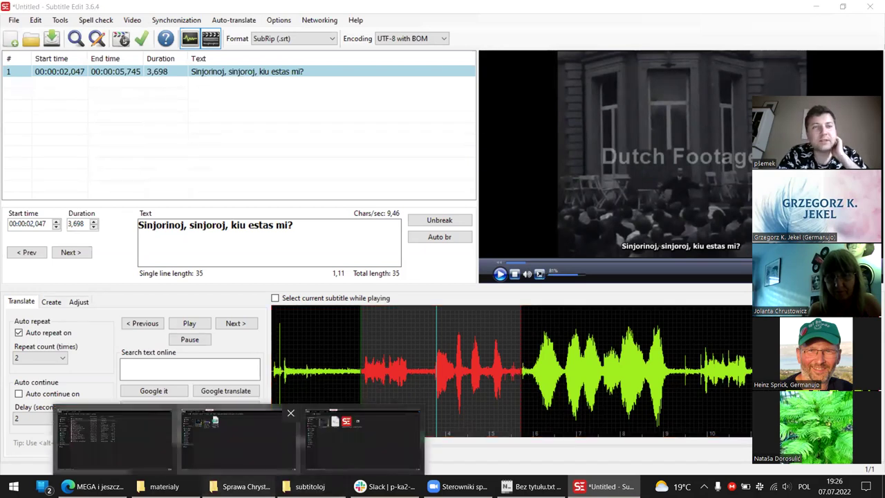
# Open the Esperanto subtitle file of The Case for Christ from the "Sprawa Chrystusa" folder and examine how subtitles 25 to 30 are divided into lines
pyautogui.click(238, 486)
pyautogui.doubleClick(261, 97)
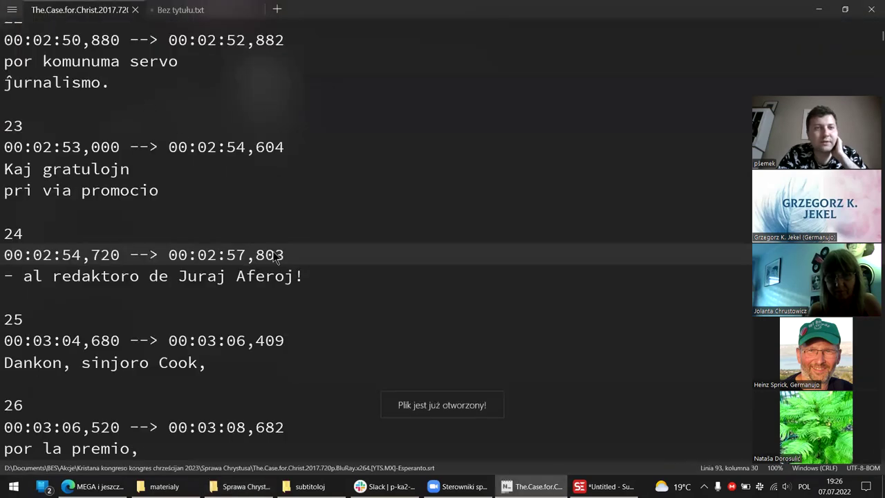
pyautogui.scroll(-4, 122, 301)
pyautogui.click(94, 220)
pyautogui.click(136, 268)
pyautogui.click(103, 186)
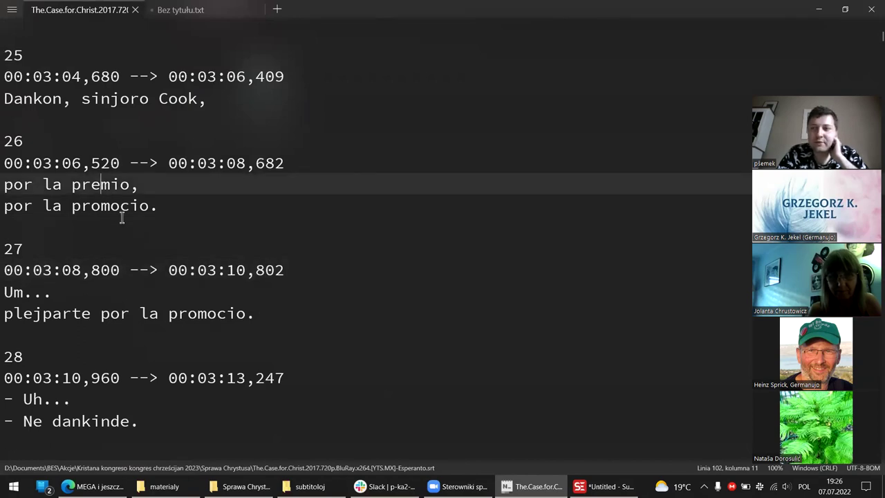
pyautogui.scroll(-3, 220, 279)
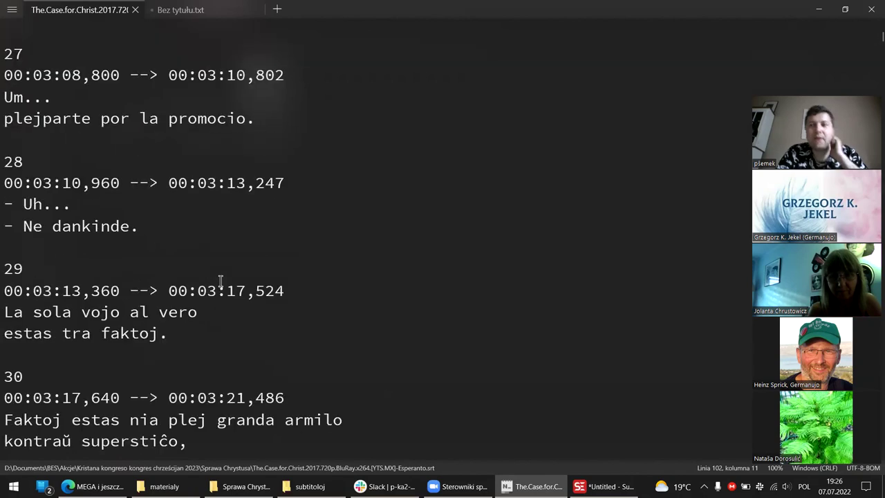
pyautogui.click(871, 9)
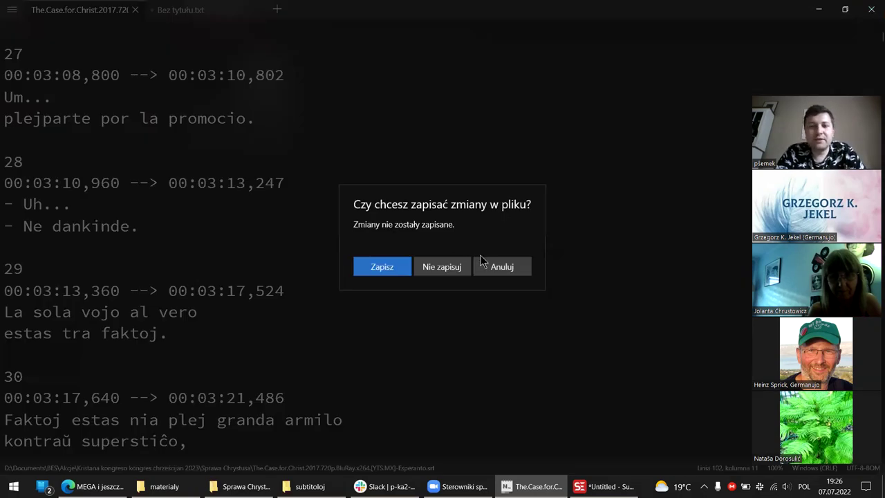
pyautogui.click(502, 267)
pyautogui.click(520, 265)
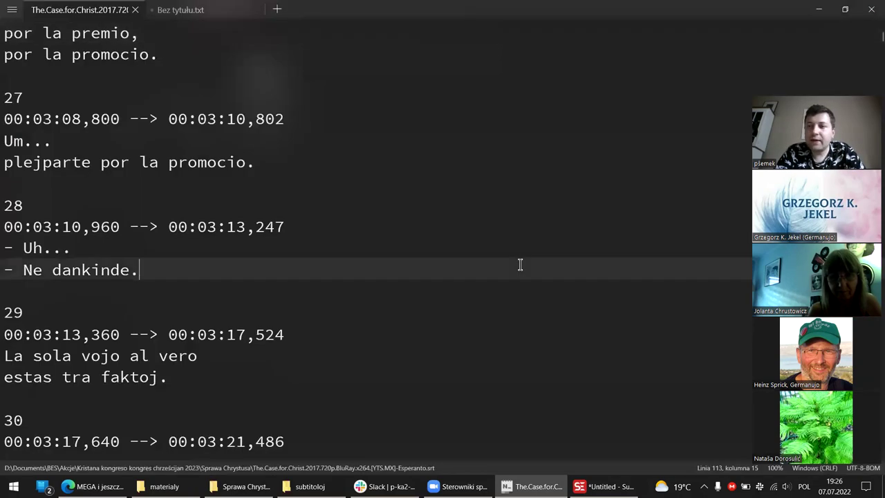
# Switch back to Subtitle Edit and play the spoken passage that follows the first subtitle
pyautogui.hotkey('alt', 'Tab')
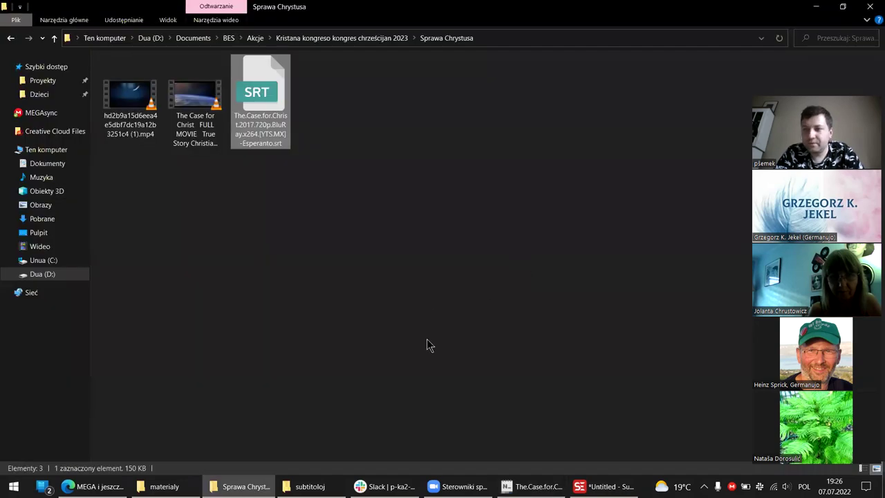
pyautogui.click(605, 486)
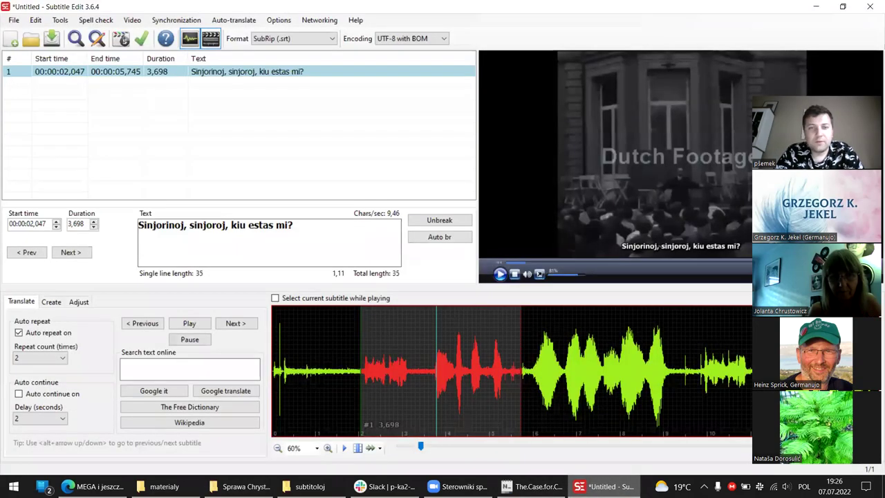
pyautogui.click(533, 379)
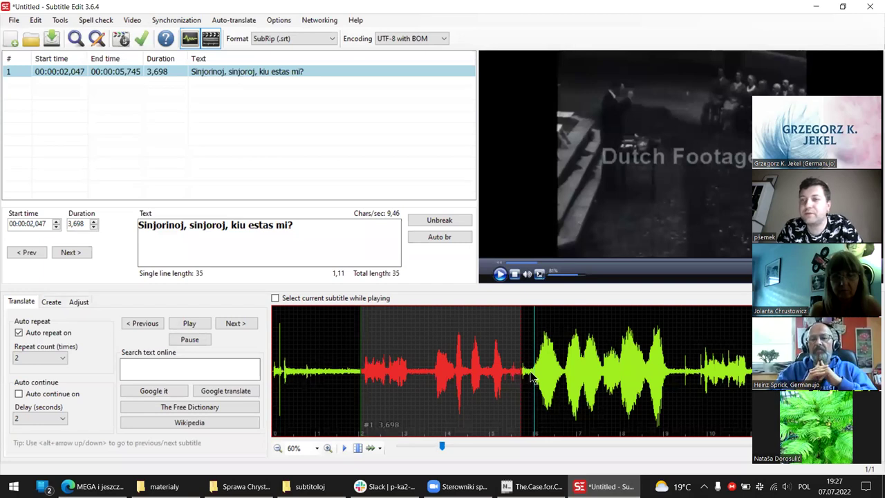
pyautogui.click(528, 377)
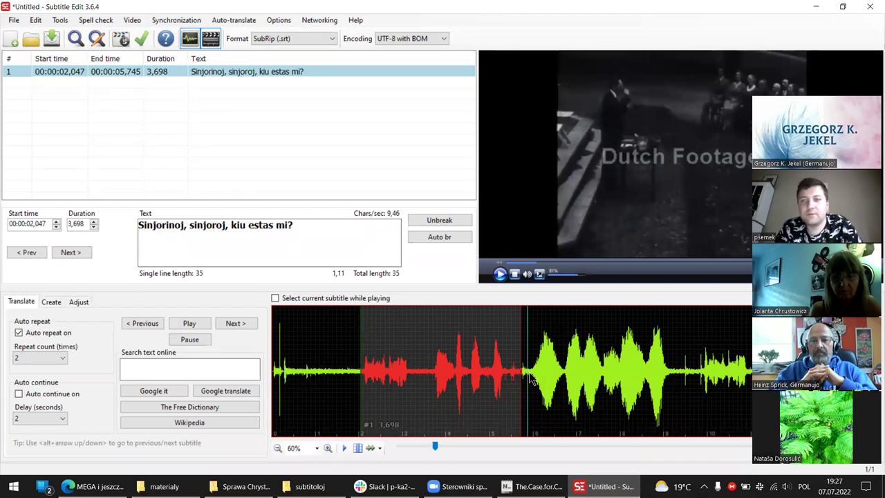
pyautogui.press('space')
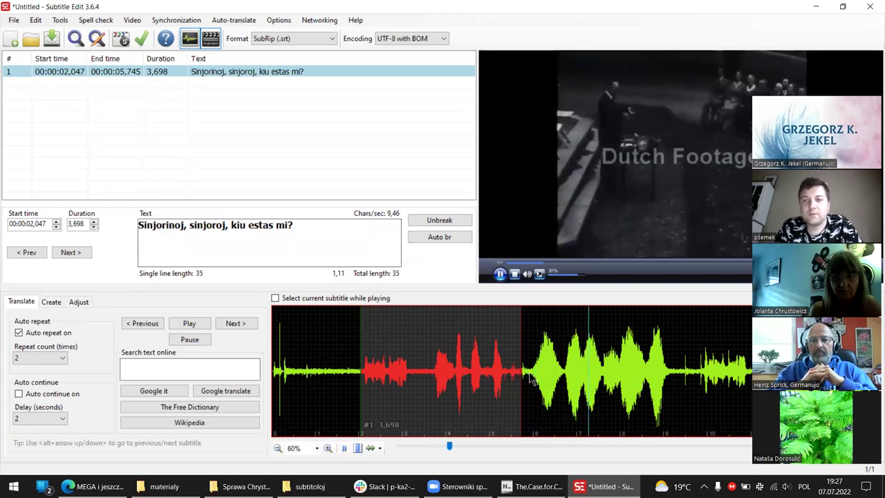
pyautogui.press('space')
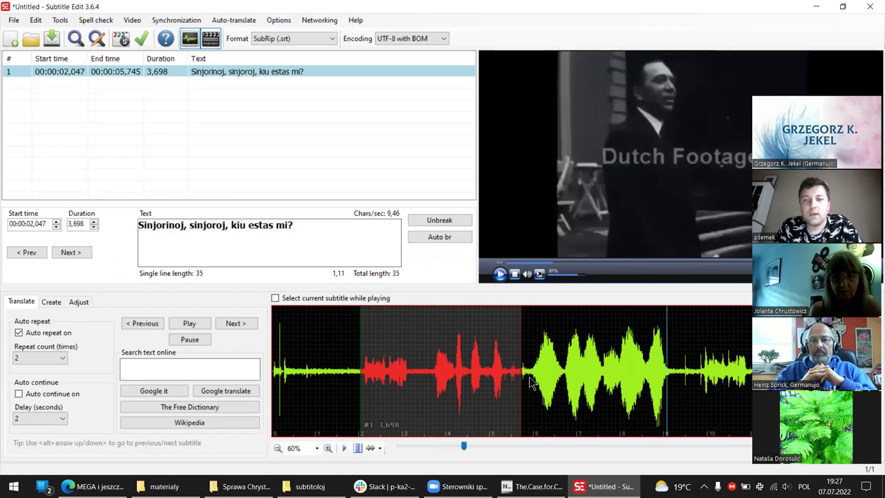
# Mark the spoken passage after the first subtitle on the waveform, about 3.1 seconds long
pyautogui.click(530, 383)
pyautogui.moveTo(529, 382); pyautogui.dragTo(659, 382)
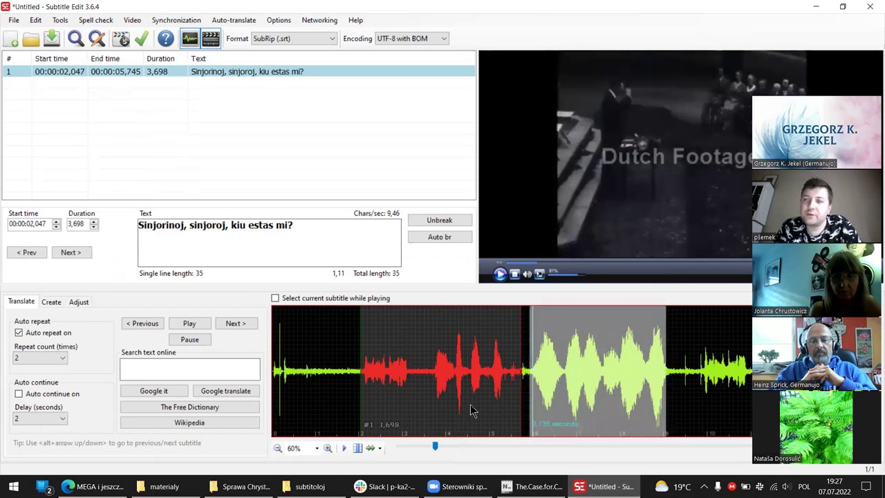
pyautogui.click(305, 252)
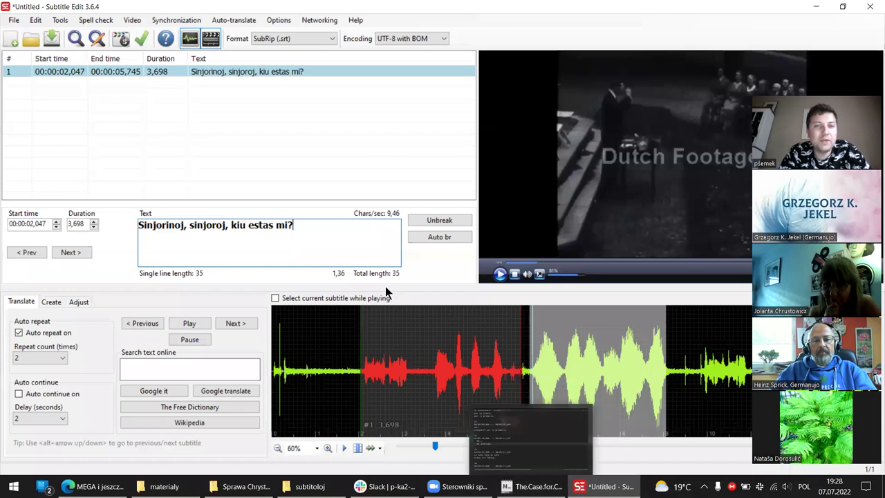
# Look through the waveform up to about 28 seconds to examine where speech and pauses alternate
pyautogui.click(559, 392)
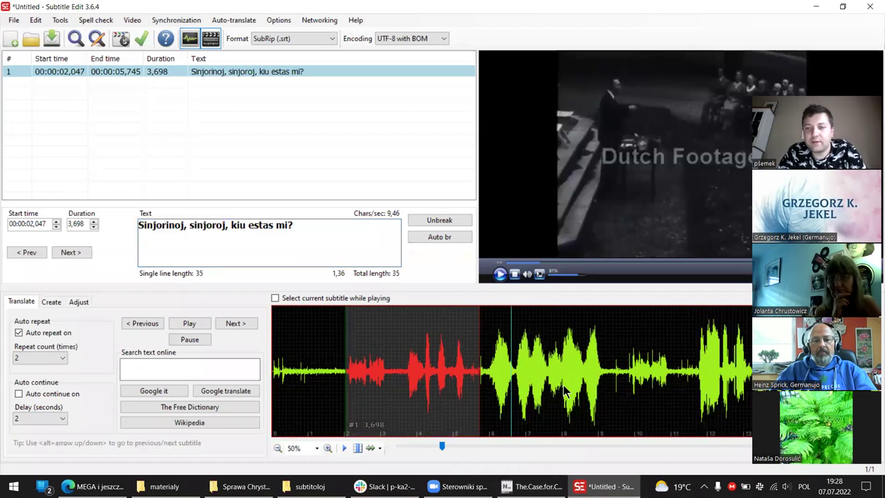
pyautogui.scroll(-5, 563, 392)
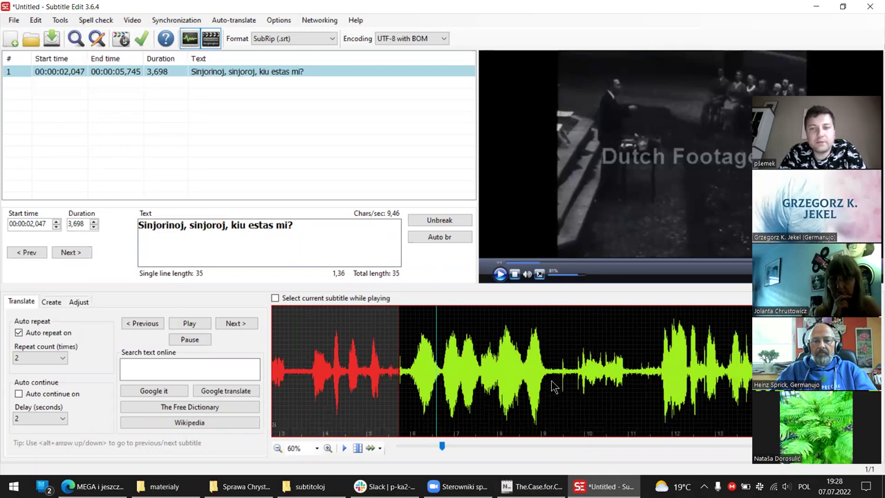
pyautogui.scroll(-2, 553, 389)
pyautogui.scroll(-15, 553, 388)
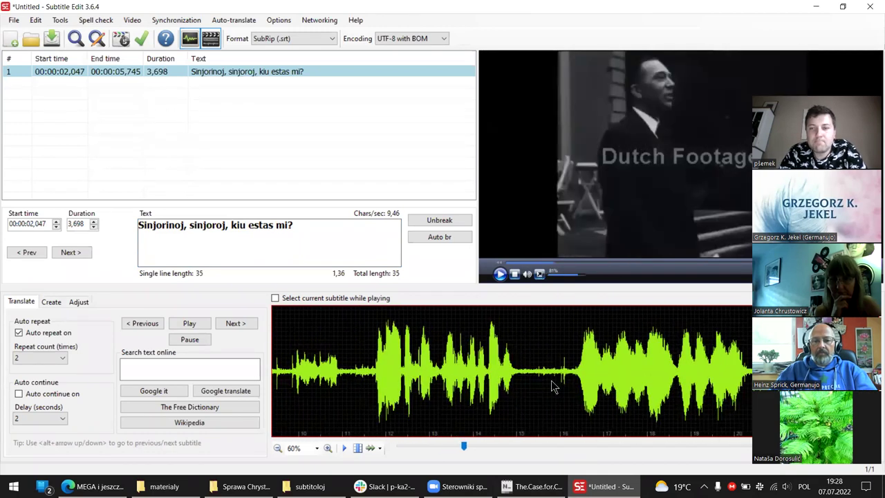
pyautogui.scroll(1, 553, 387)
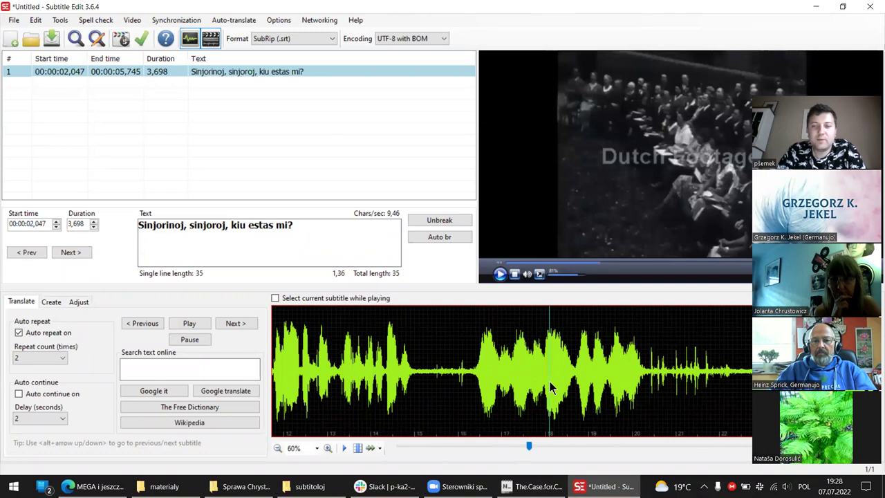
pyautogui.scroll(-12, 547, 395)
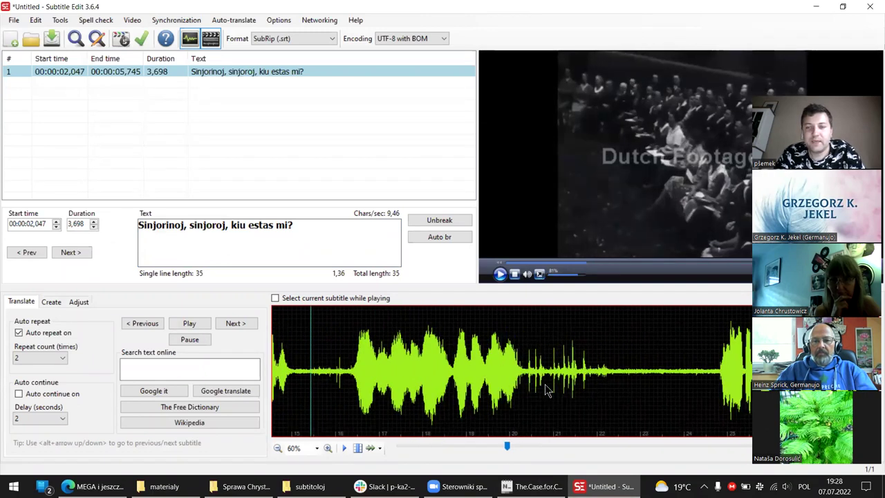
pyautogui.scroll(20, 547, 391)
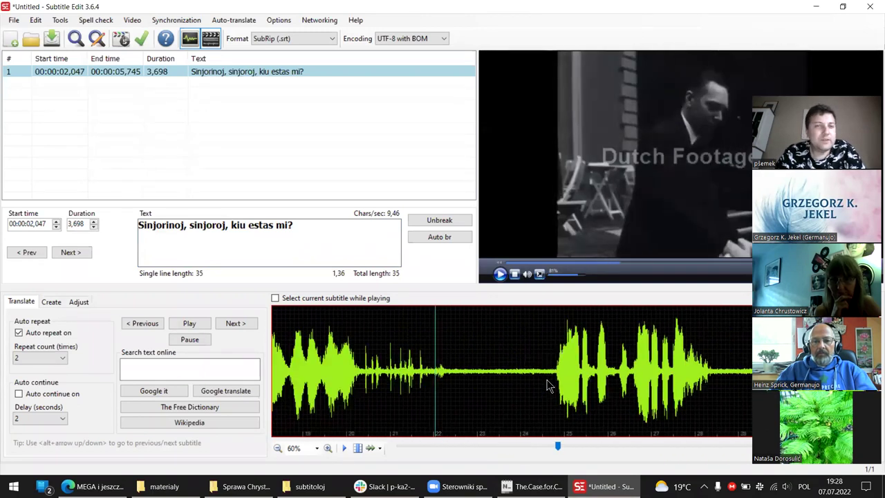
# Add a second subtitle over the next spoken passage, from about 5.95 to 9.22 seconds, with the text "Vi estas Andreo Če."
pyautogui.click(427, 381)
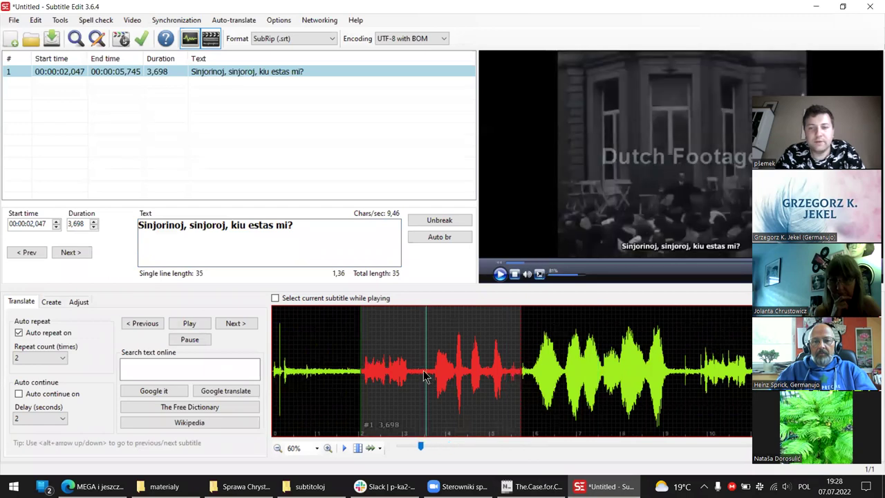
pyautogui.click(499, 367)
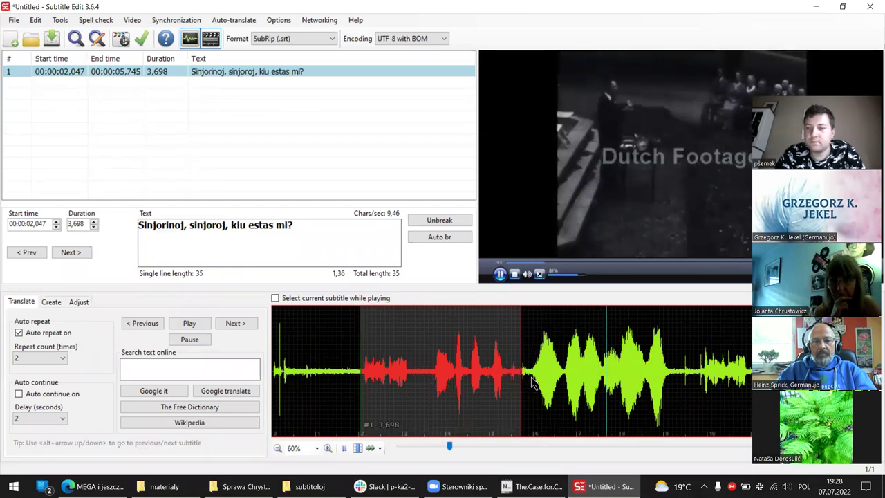
pyautogui.moveTo(532, 384); pyautogui.dragTo(672, 384)
pyautogui.rightClick(581, 339)
pyautogui.click(612, 341)
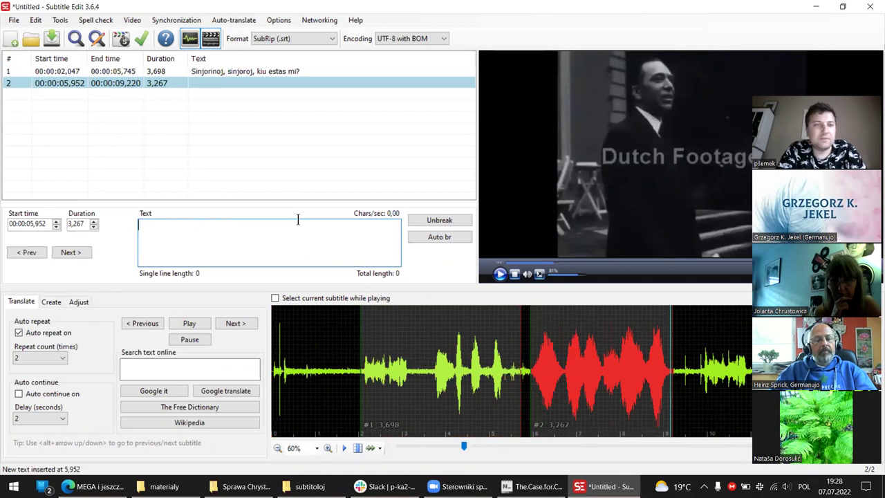
pyautogui.write('Vi estas Andreo Če.')
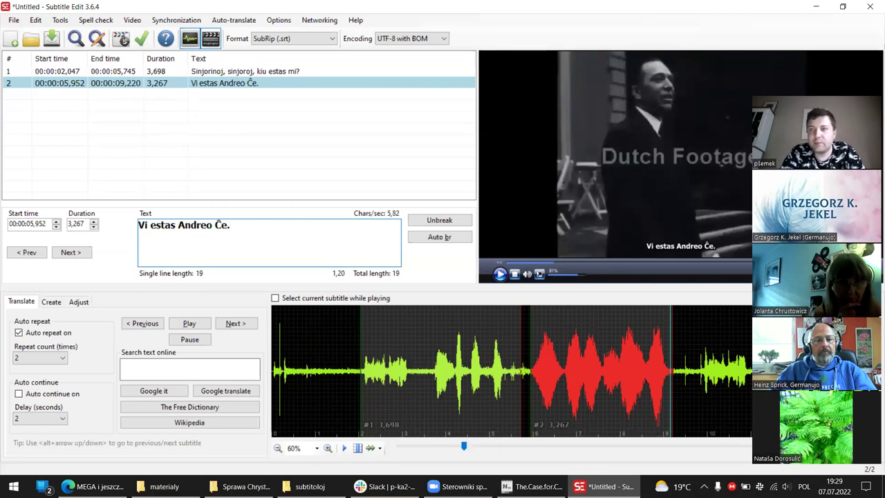
# Try enclosing the first subtitle's text in the quotation marks „ and ”, and remove them again
pyautogui.click(279, 72)
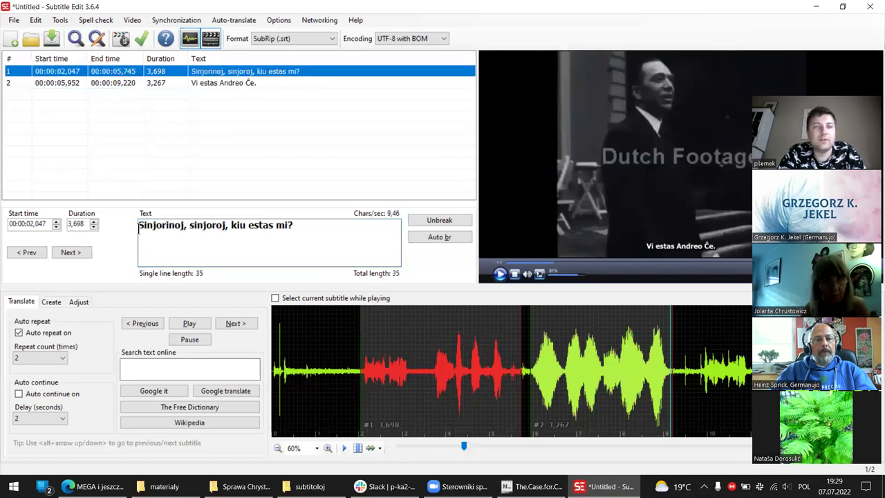
pyautogui.write('„')
pyautogui.press('End')
pyautogui.write('”')
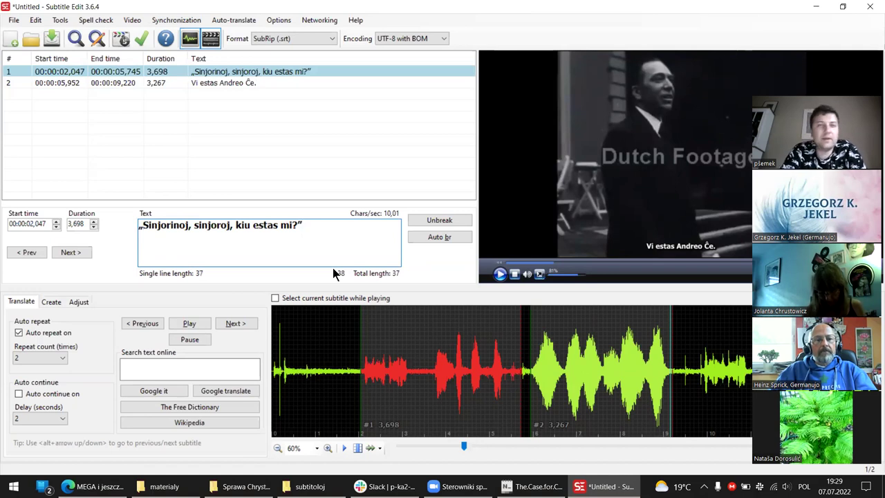
pyautogui.press('BackSpace')
pyautogui.press('Home')
pyautogui.press('Delete')
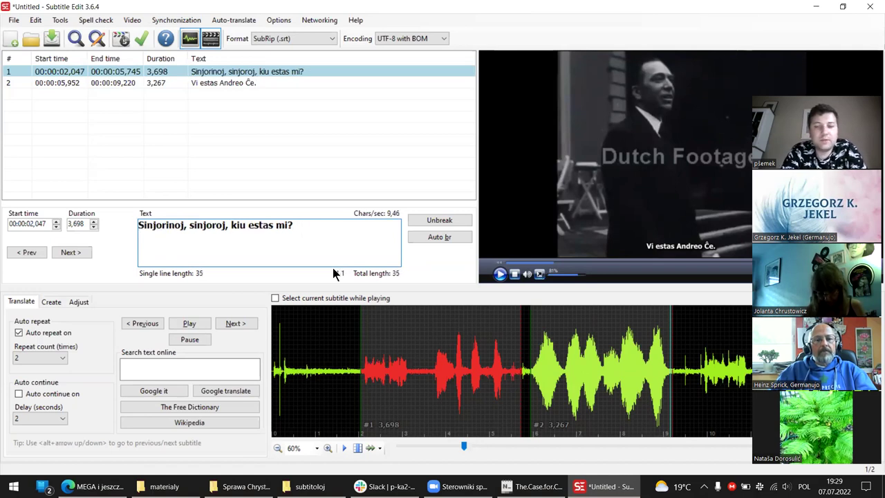
# Try a leading dash before the first subtitle's text, and remove it again
pyautogui.write('–')
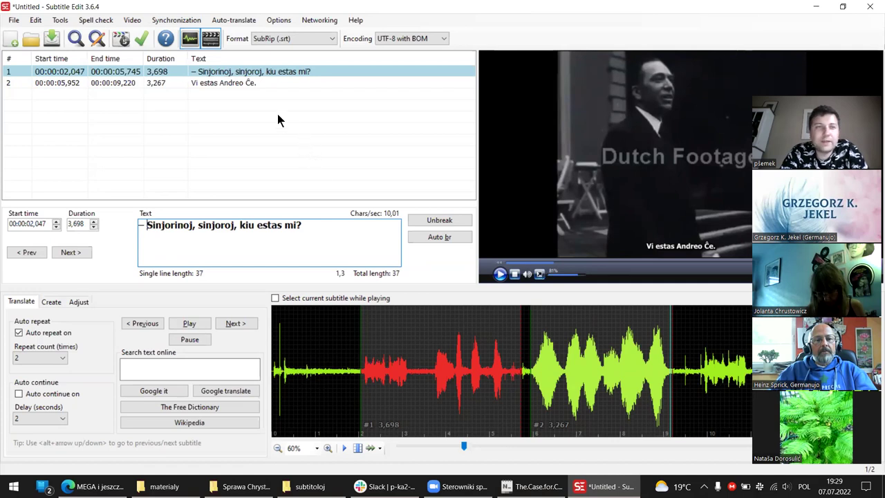
pyautogui.moveTo(146, 225); pyautogui.dragTo(133, 228)
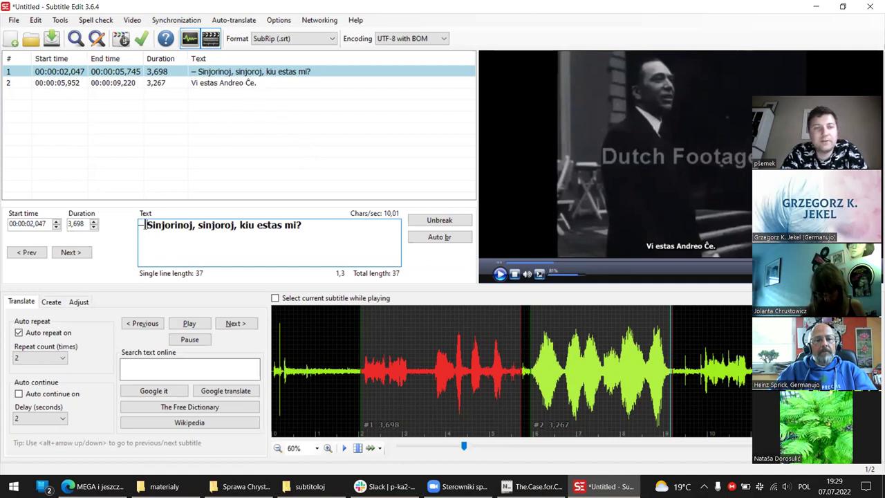
pyautogui.press('BackSpace')
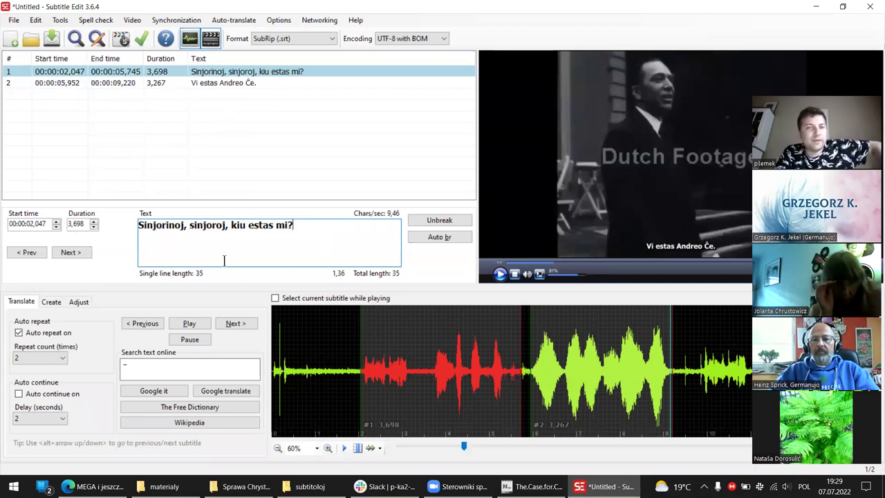
pyautogui.moveTo(307, 235); pyautogui.dragTo(382, 233)
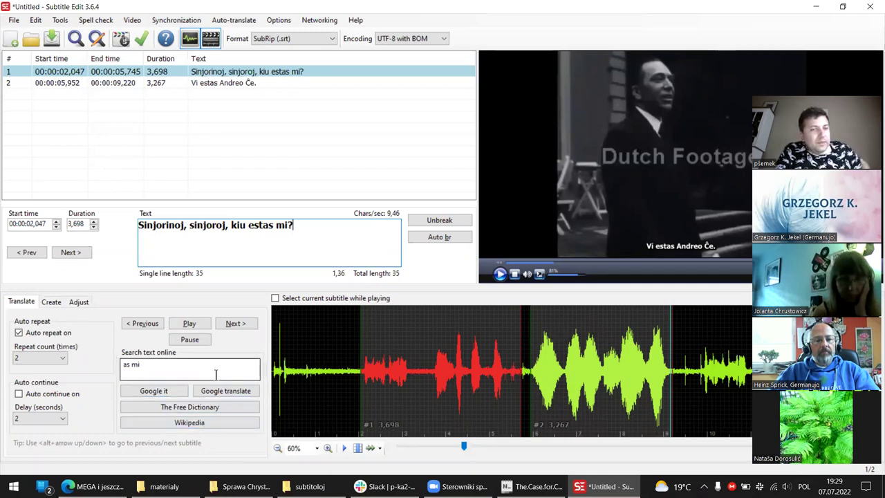
pyautogui.click(50, 301)
pyautogui.click(79, 302)
pyautogui.click(20, 301)
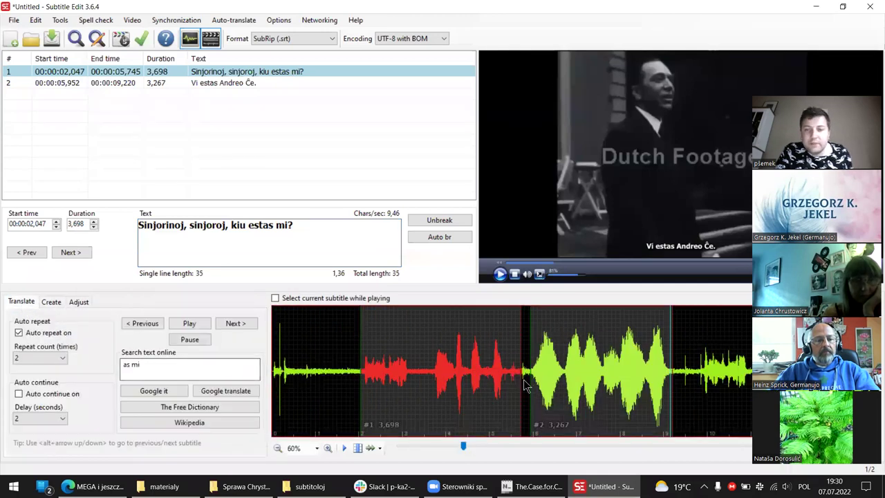
# Listen to the passage after the second subtitle and insert an empty third subtitle over it, from about 9.71 to 15.10 seconds
pyautogui.click(590, 373)
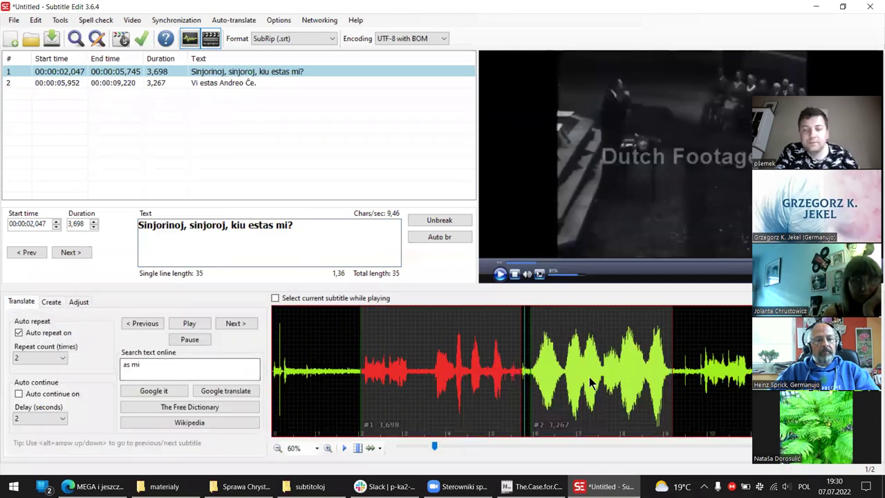
pyautogui.doubleClick(692, 367)
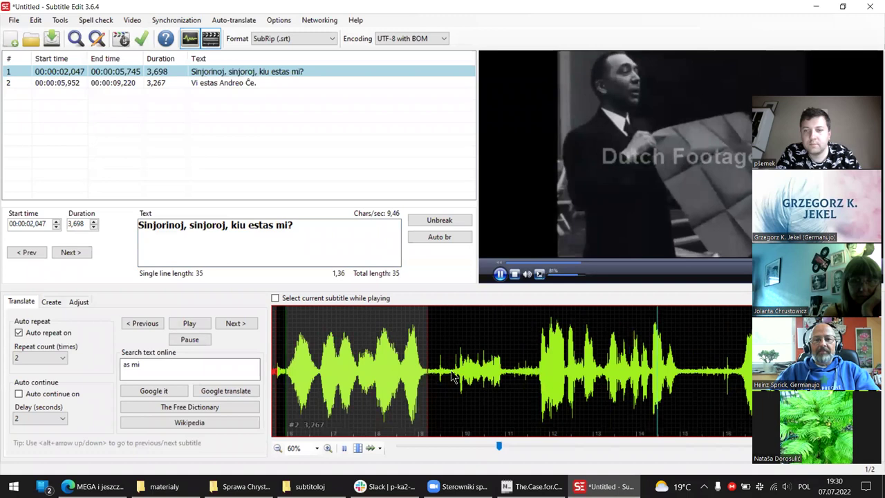
pyautogui.moveTo(453, 377); pyautogui.dragTo(683, 378)
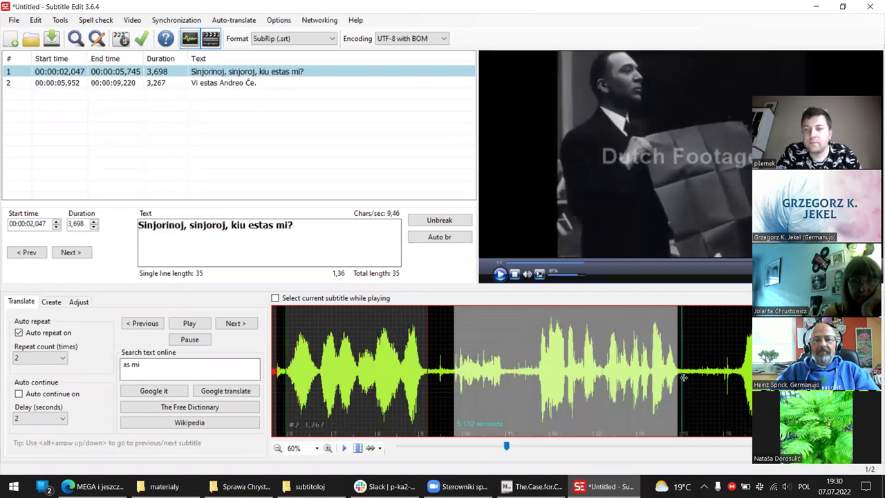
pyautogui.click(683, 377)
pyautogui.moveTo(453, 365); pyautogui.dragTo(684, 352)
pyautogui.rightClick(650, 340)
pyautogui.click(664, 346)
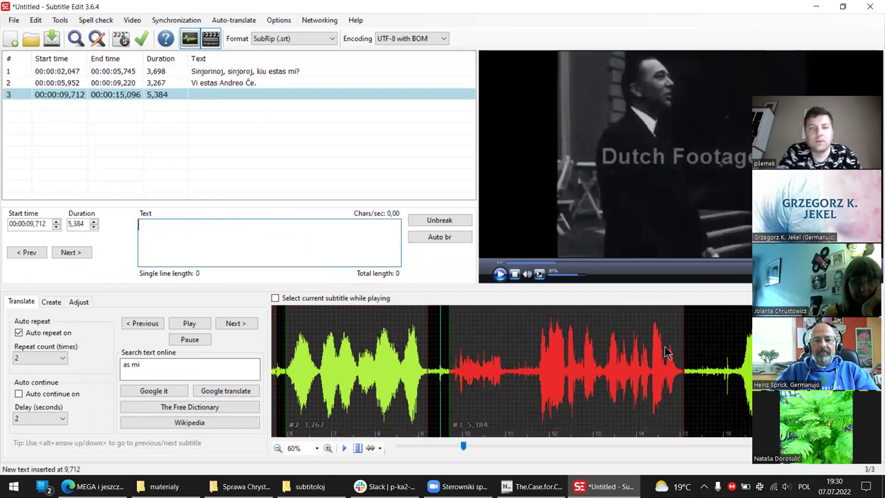
# Enter the third subtitle's text on two lines: "Sinjorinoj, sinjoroj, kia estas la ruĝa" and "papero?"
pyautogui.write('Si')
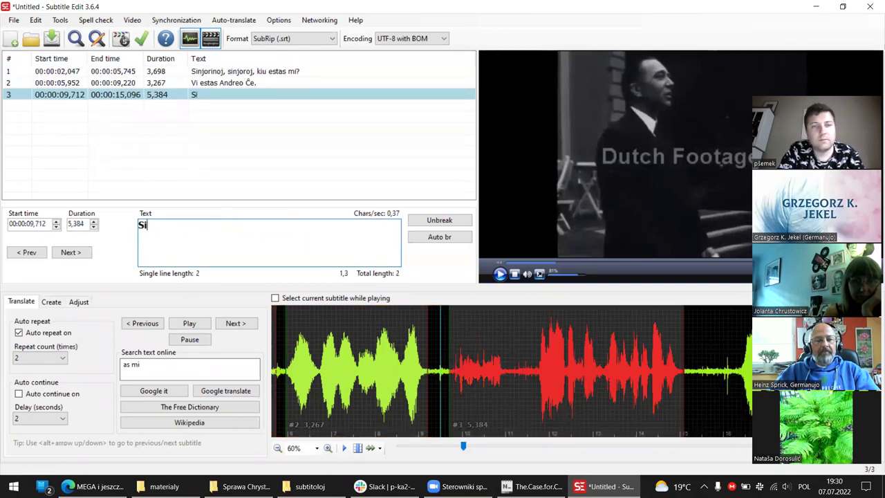
pyautogui.write('njorinoj, si')
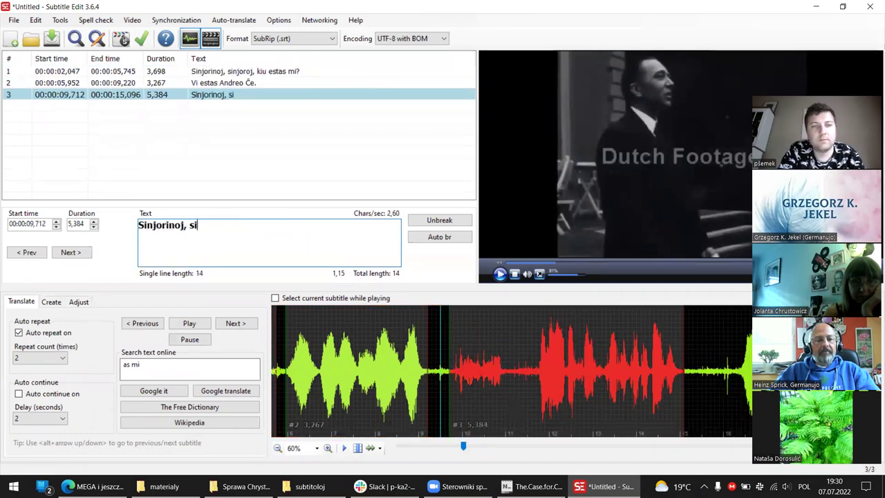
pyautogui.write('njoroj, kia ')
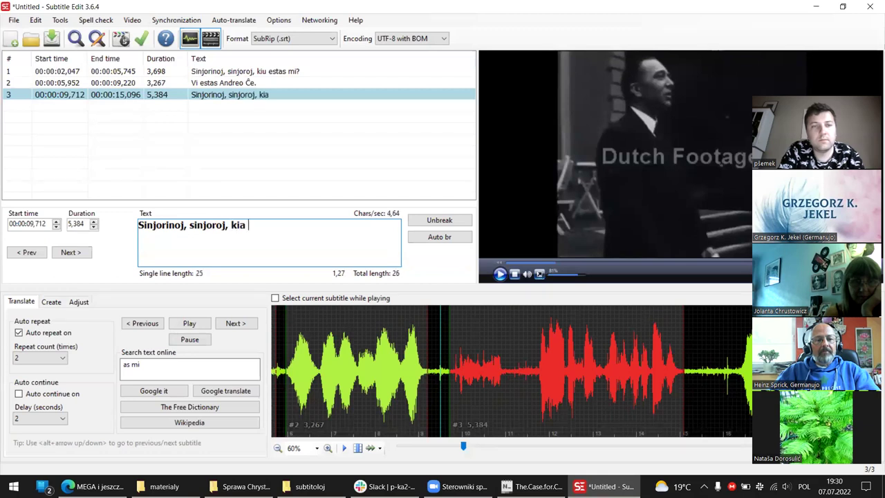
pyautogui.write('estas la ruĝa')
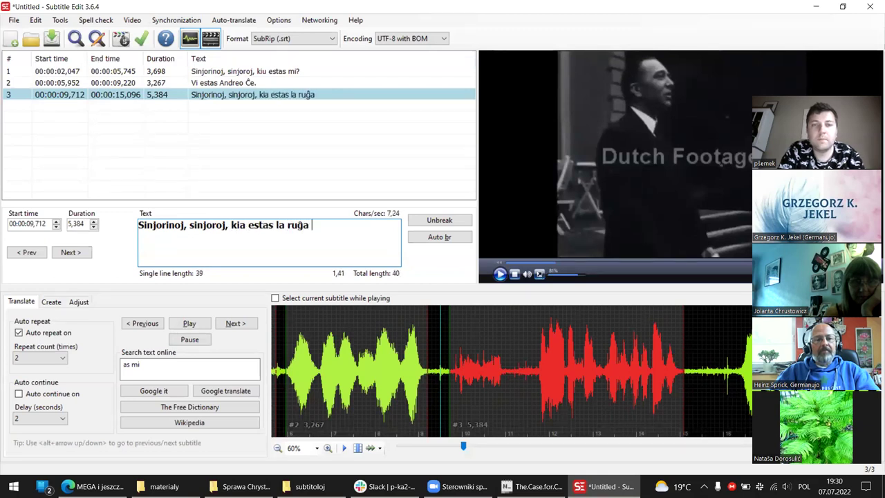
pyautogui.press('Return')
pyautogui.write('papero?')
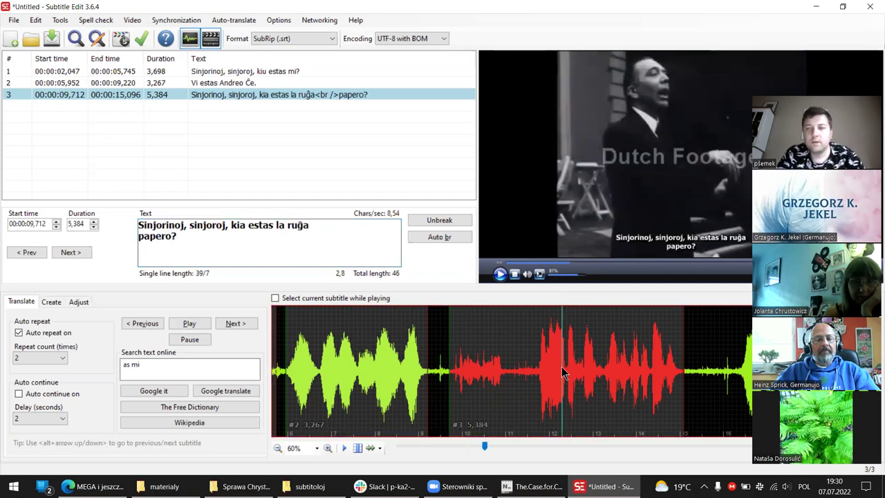
# Rebalance the third subtitle's line break automatically into "Sinjorinoj, sinjoroj, kia" and "estas la ruĝa papero?"
pyautogui.click(523, 374)
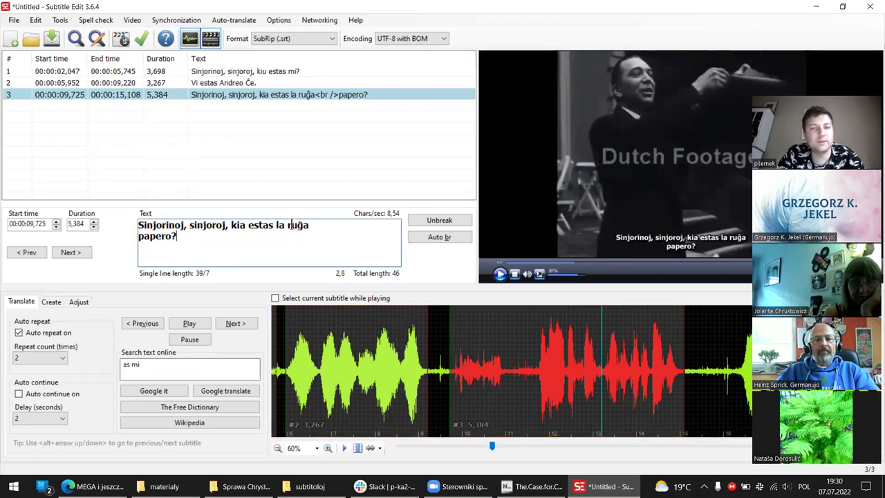
pyautogui.click(442, 241)
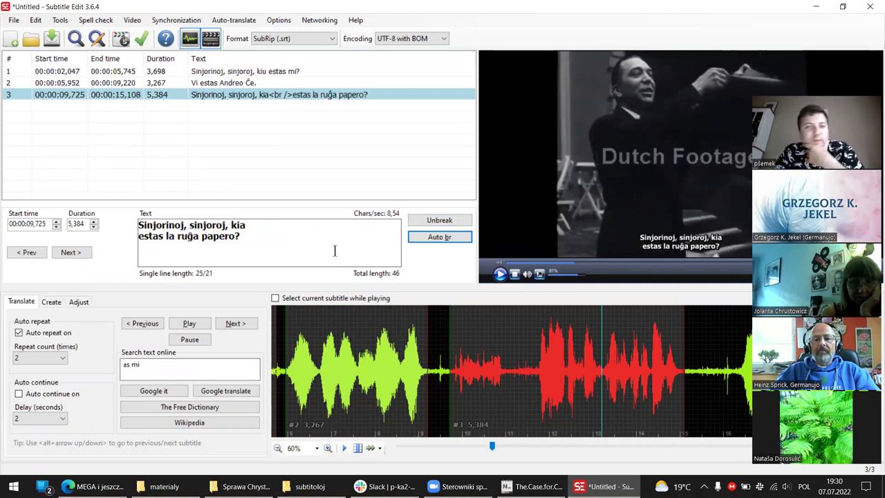
pyautogui.click(162, 112)
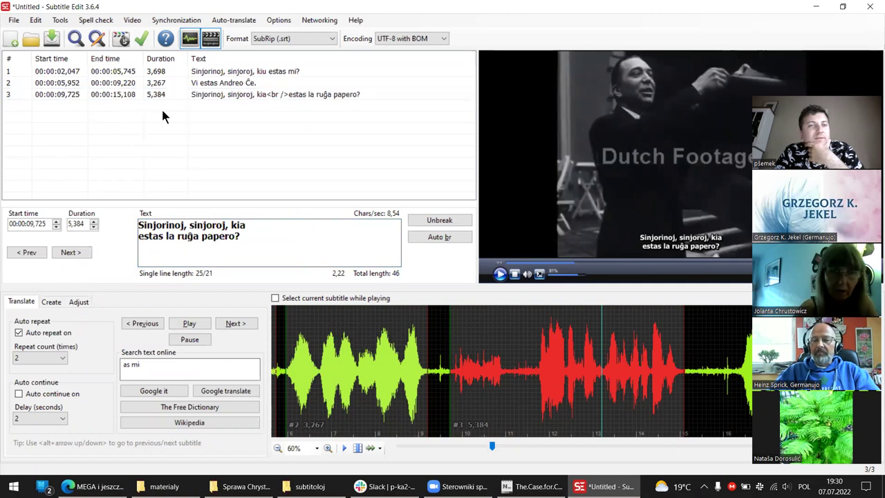
pyautogui.click(246, 95)
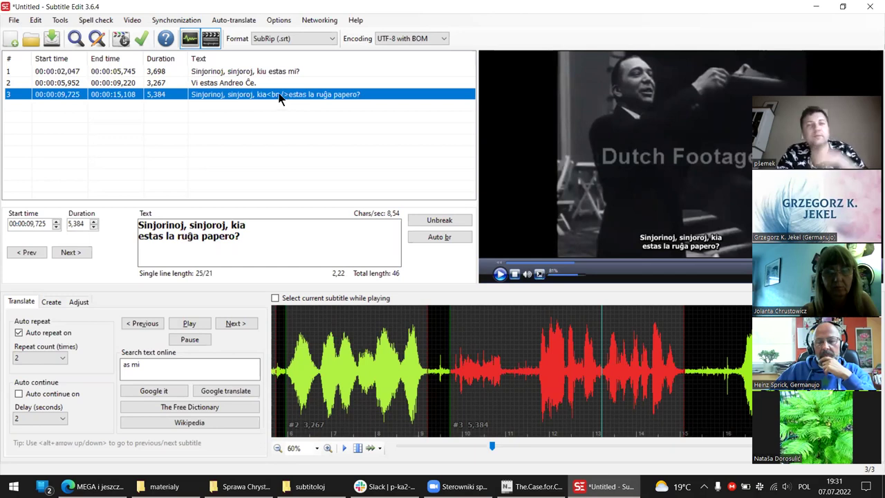
pyautogui.click(308, 226)
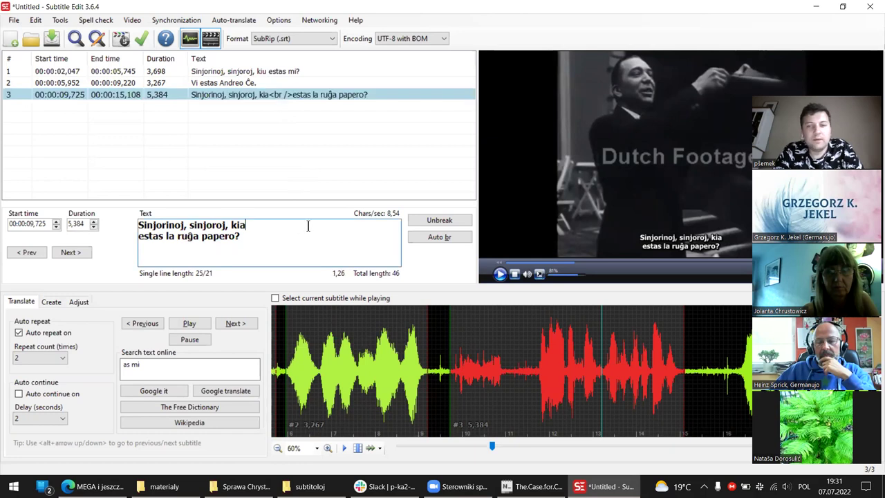
# Return to the beginning of the waveform and check the video before and within the first subtitle
pyautogui.click(294, 367)
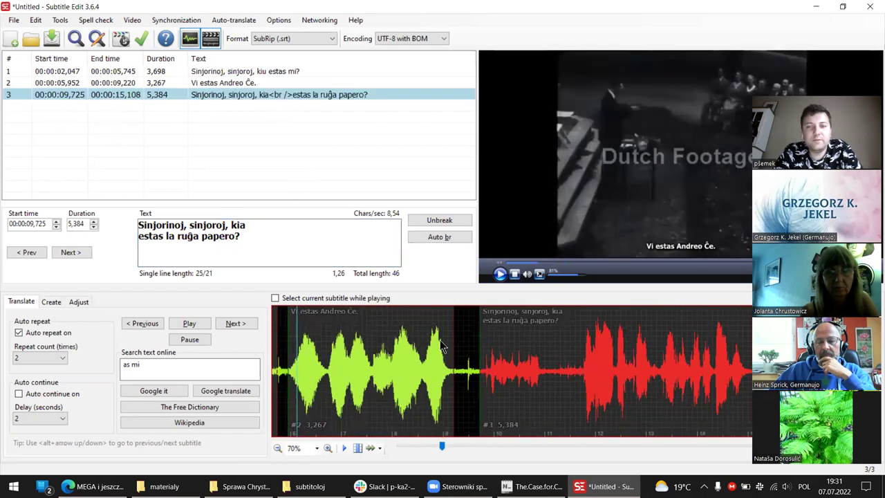
pyautogui.scroll(1, 439, 340)
pyautogui.scroll(2, 440, 340)
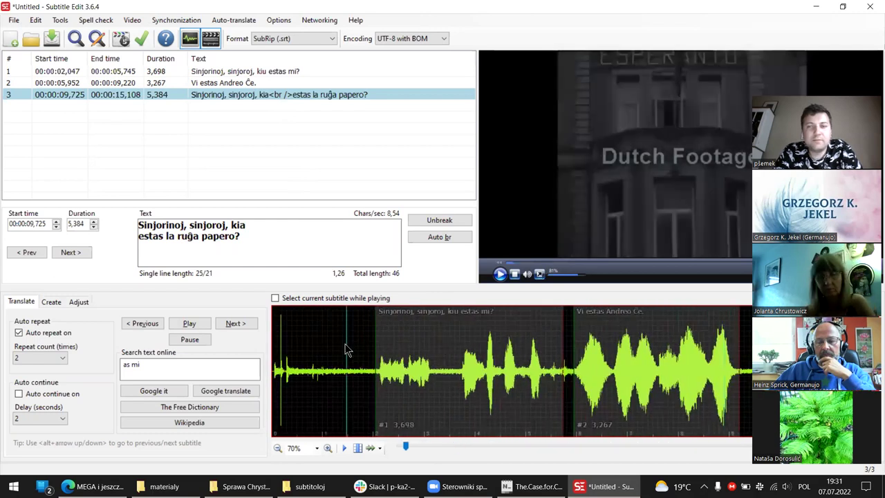
pyautogui.click(310, 344)
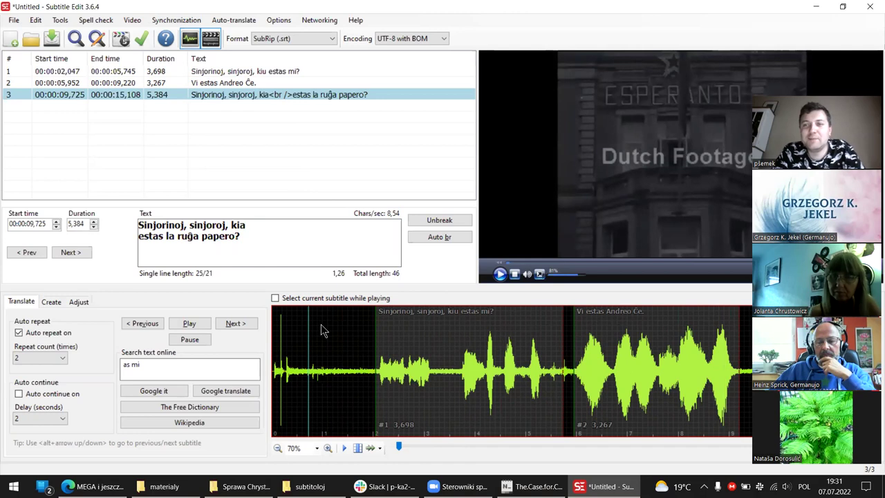
pyautogui.press('space')
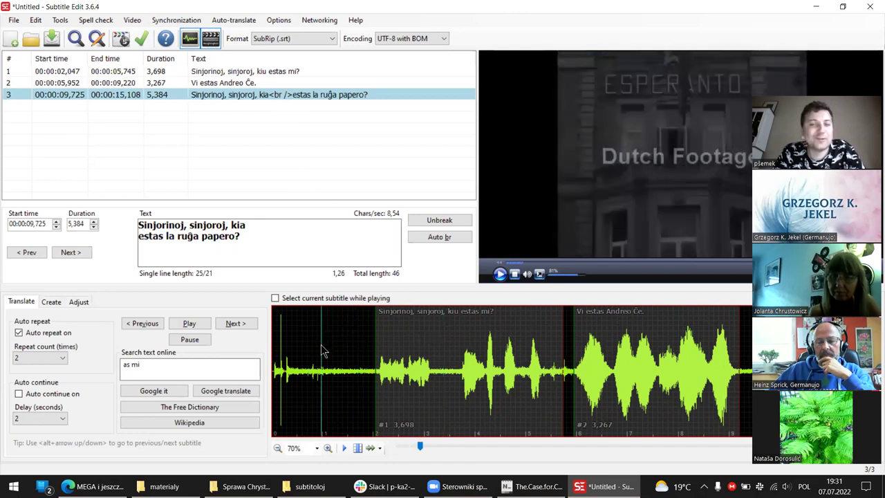
pyautogui.click(445, 330)
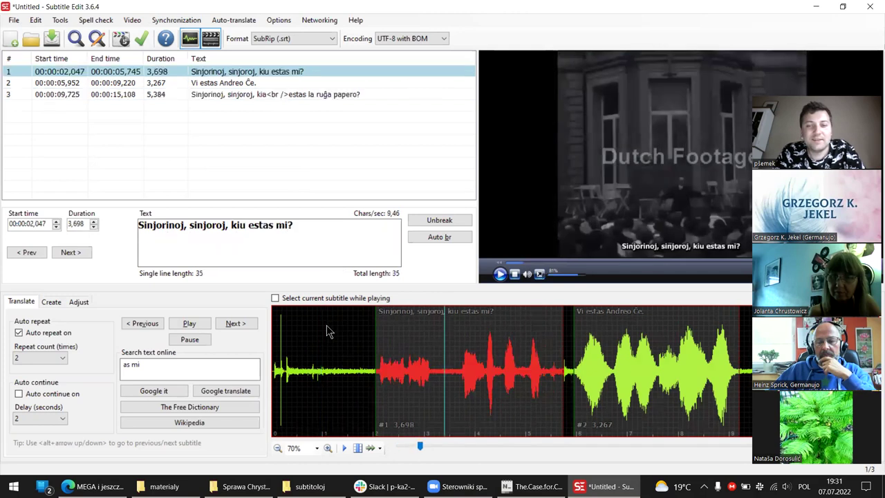
pyautogui.click(326, 326)
pyautogui.click(456, 327)
pyautogui.click(405, 334)
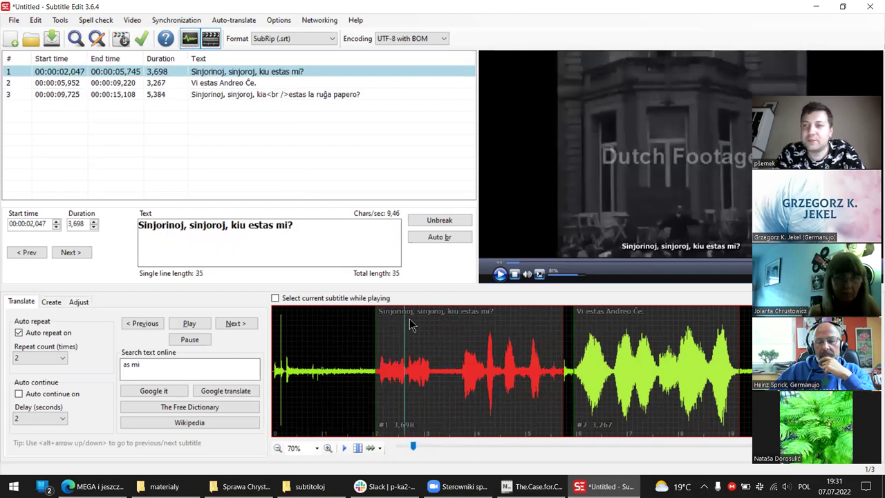
# Try moving the first subtitle on the waveform to start at 2.229 s, and undo the move
pyautogui.moveTo(446, 318); pyautogui.dragTo(455, 320)
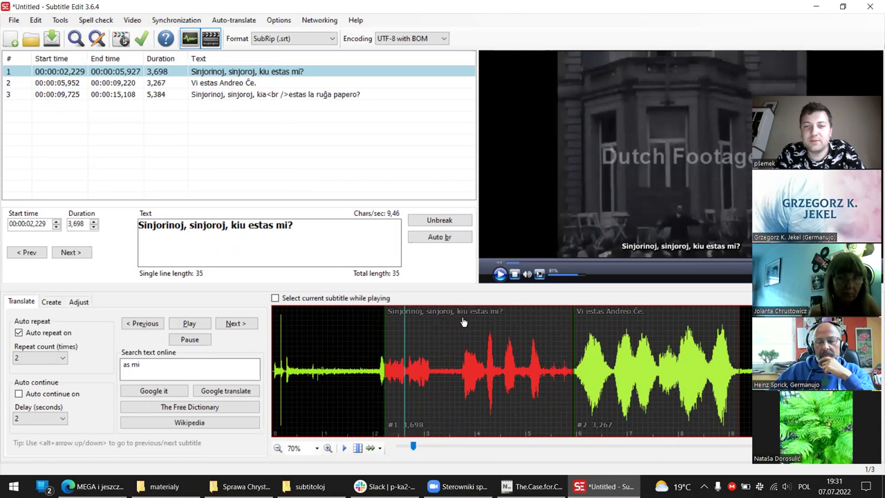
pyautogui.hotkey('ctrl', 'z')
pyautogui.click(338, 327)
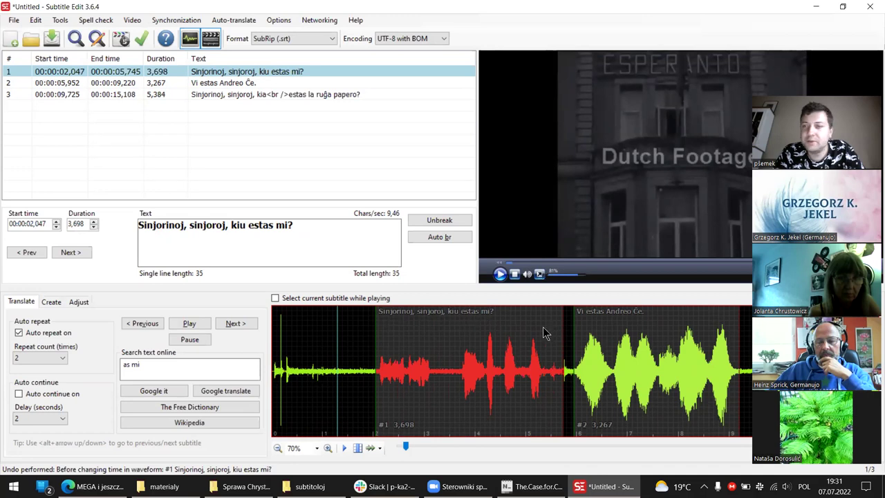
pyautogui.click(344, 344)
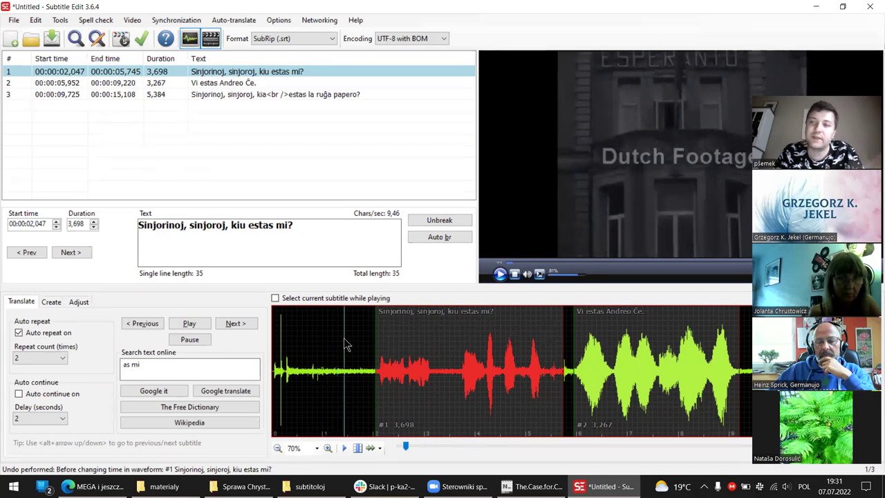
pyautogui.click(89, 82)
pyautogui.click(86, 100)
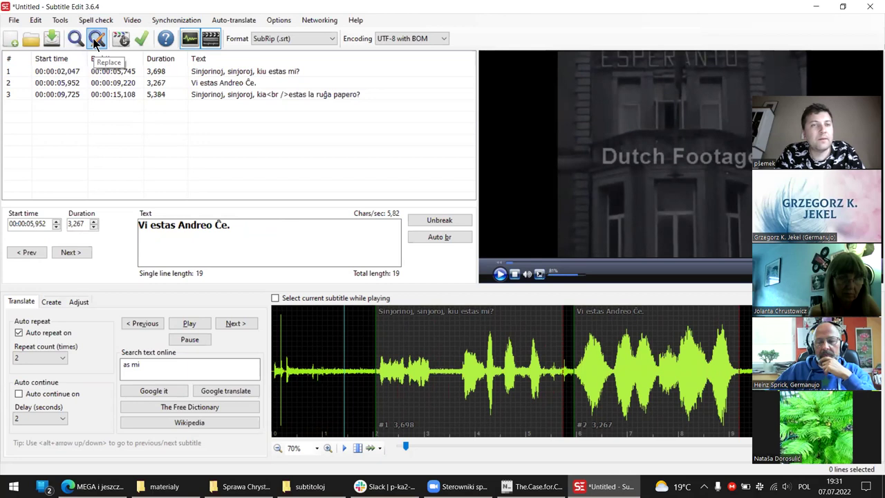
pyautogui.click(97, 42)
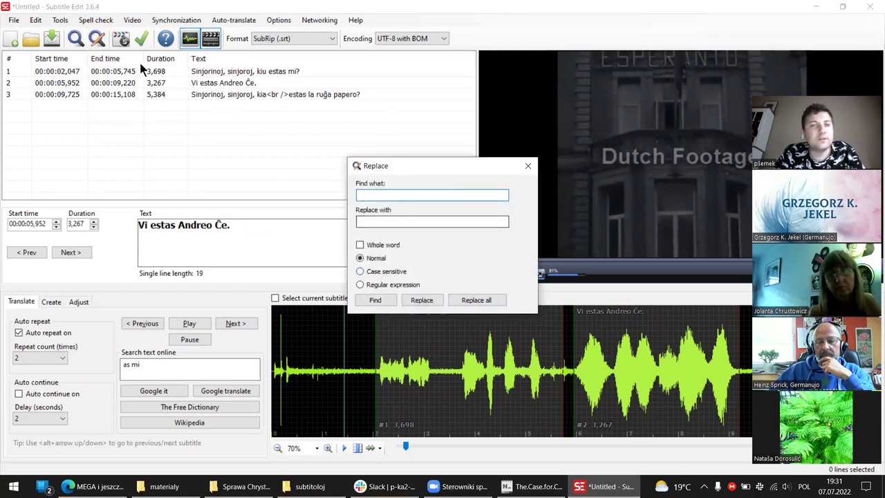
pyautogui.click(528, 167)
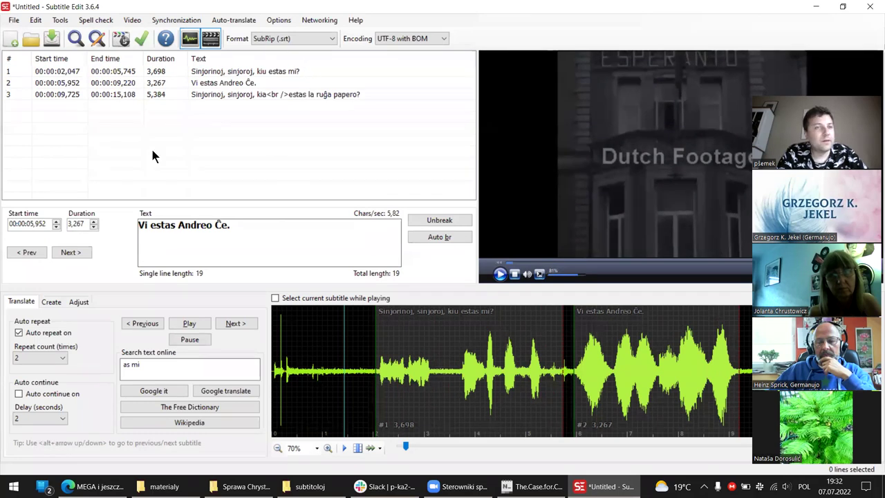
# Start saving the subtitles under a new name and look through the available file formats, starting from SubRip (*.srt)
pyautogui.click(13, 21)
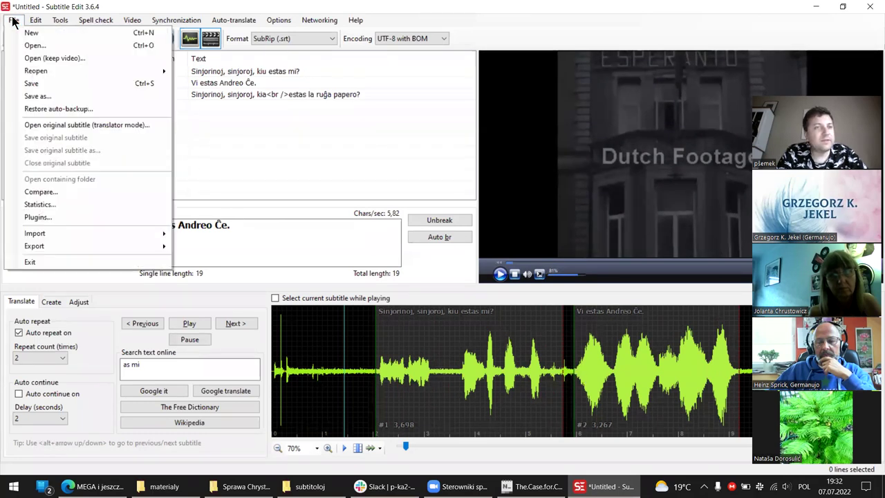
pyautogui.click(47, 98)
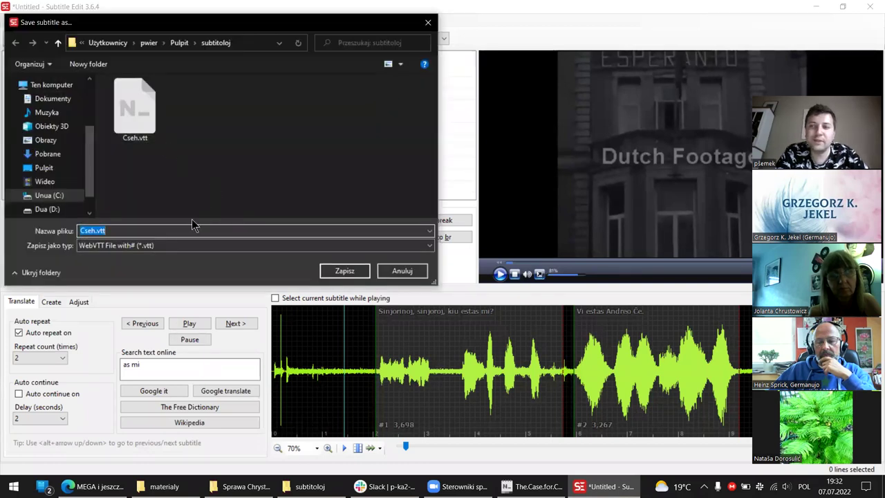
pyautogui.click(157, 247)
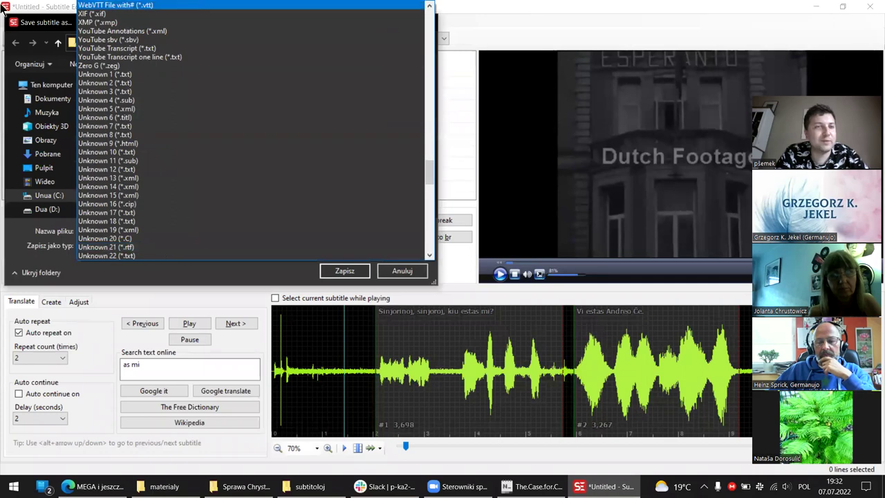
pyautogui.scroll(3, 387, 120)
pyautogui.scroll(6, 346, 91)
pyautogui.moveTo(430, 161); pyautogui.dragTo(436, 20)
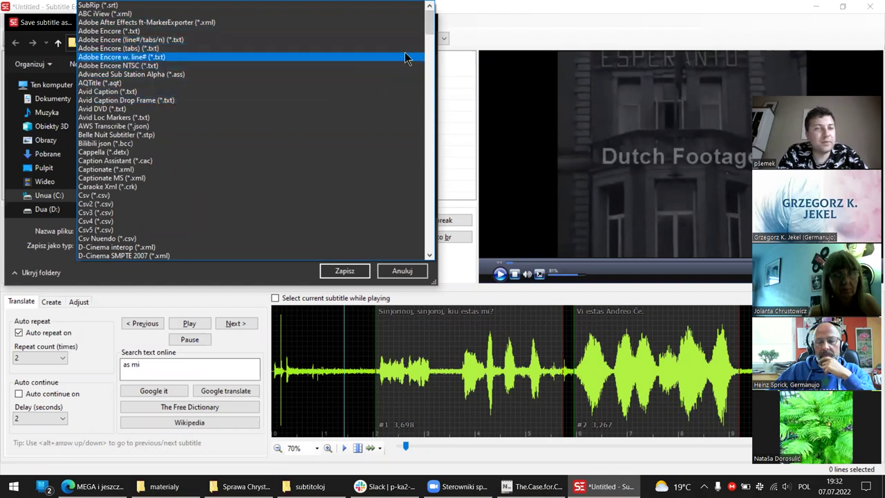
pyautogui.moveTo(430, 29); pyautogui.dragTo(430, 229)
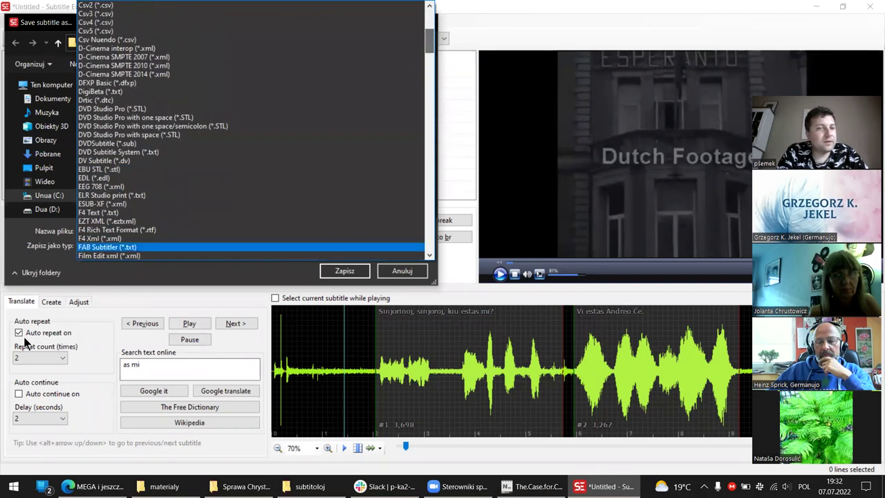
pyautogui.click(114, 247)
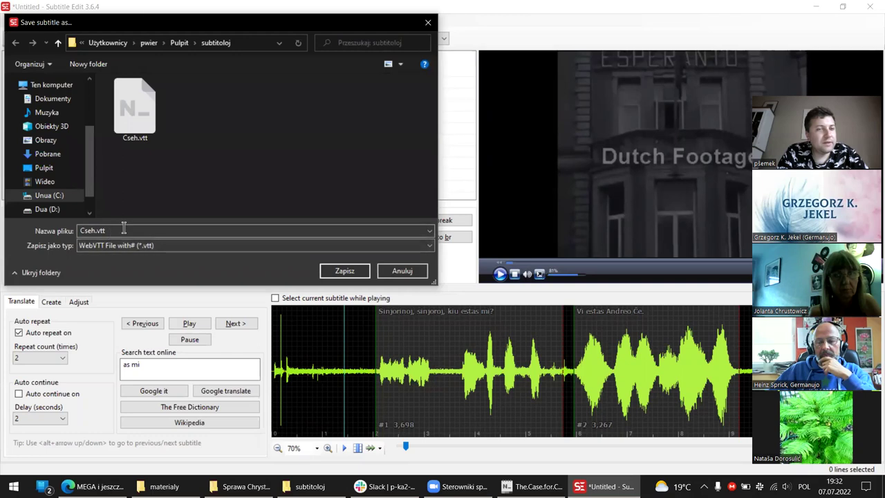
# Move the save dialog aside and look through the available subtitle formats between YouTube Transcript and Scenarist
pyautogui.moveTo(146, 22); pyautogui.dragTo(415, 110)
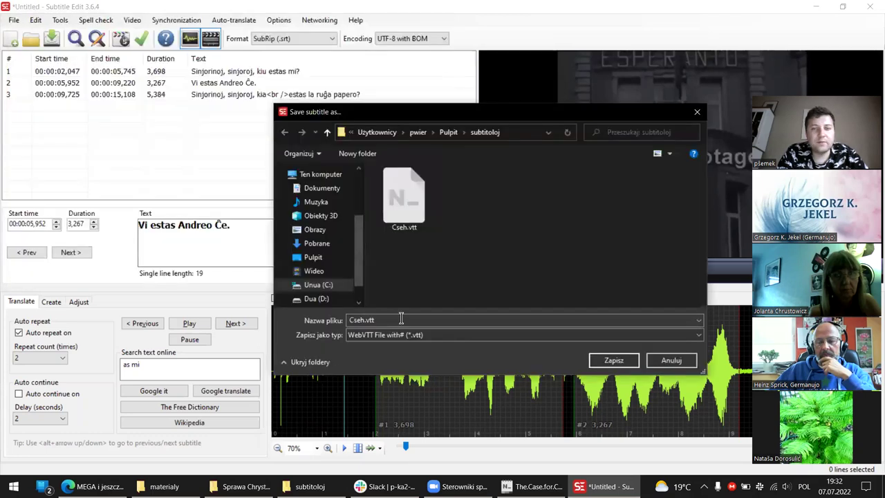
pyautogui.click(413, 339)
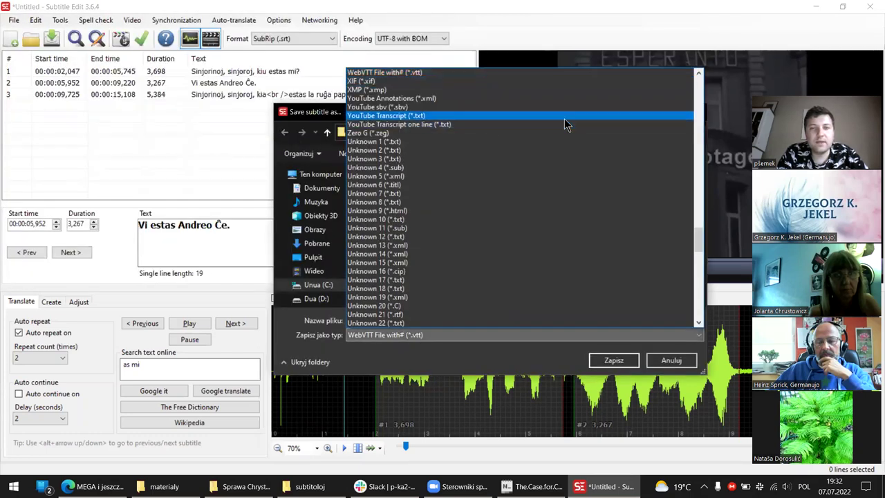
pyautogui.scroll(4, 662, 118)
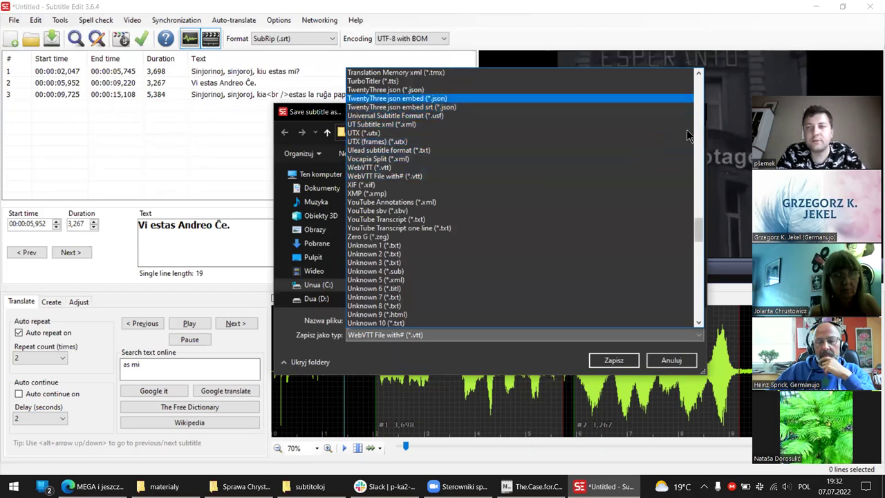
pyautogui.scroll(-3, 700, 238)
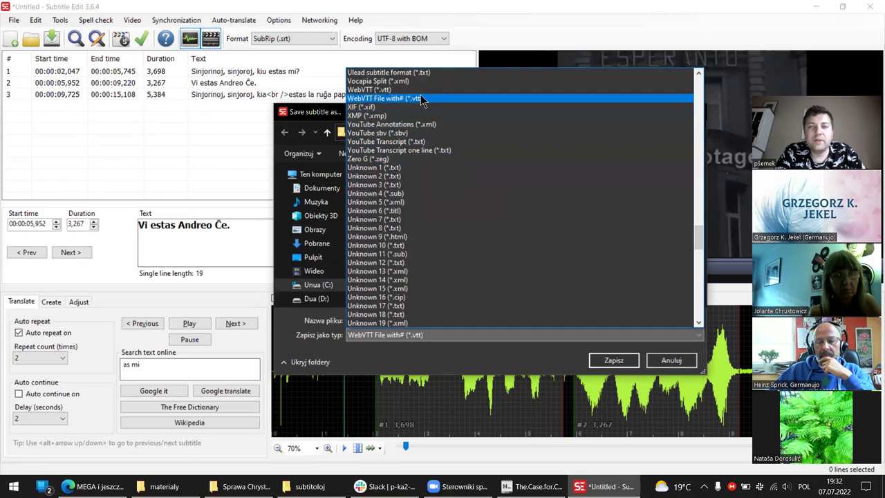
pyautogui.moveTo(698, 240); pyautogui.dragTo(703, 220)
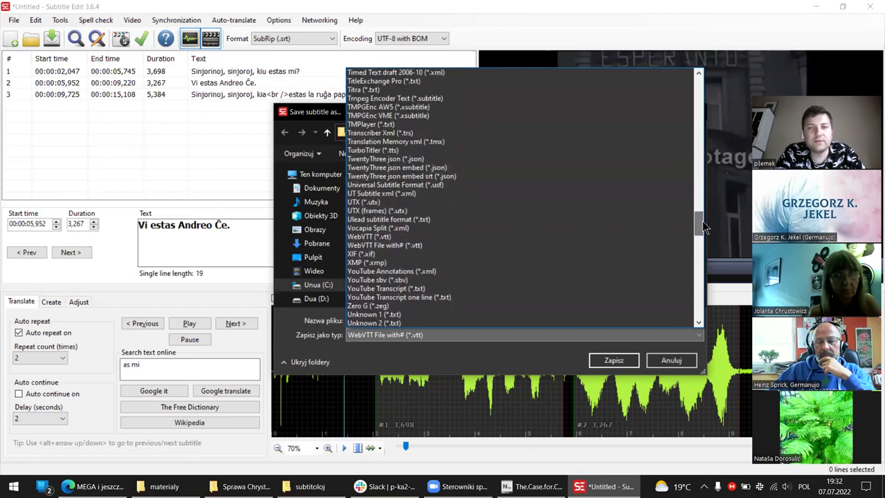
pyautogui.scroll(7, 461, 168)
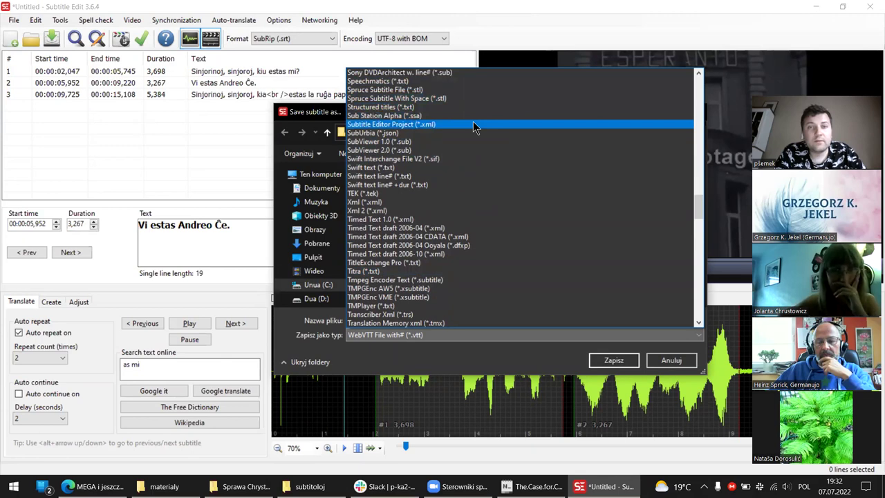
pyautogui.scroll(2, 474, 127)
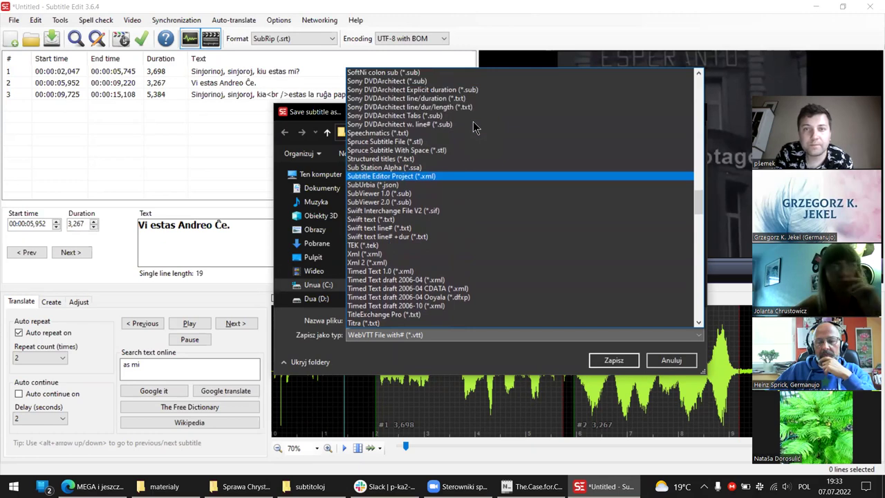
pyautogui.scroll(1, 475, 127)
pyautogui.scroll(1, 475, 126)
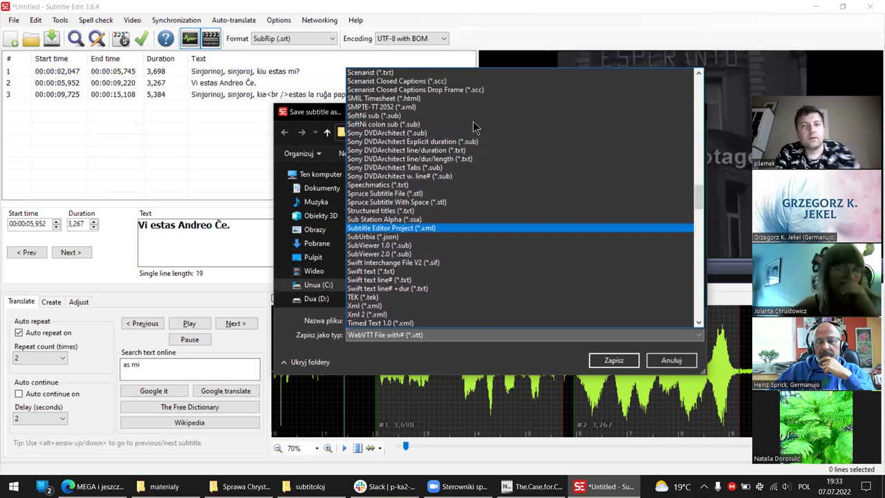
pyautogui.click(418, 370)
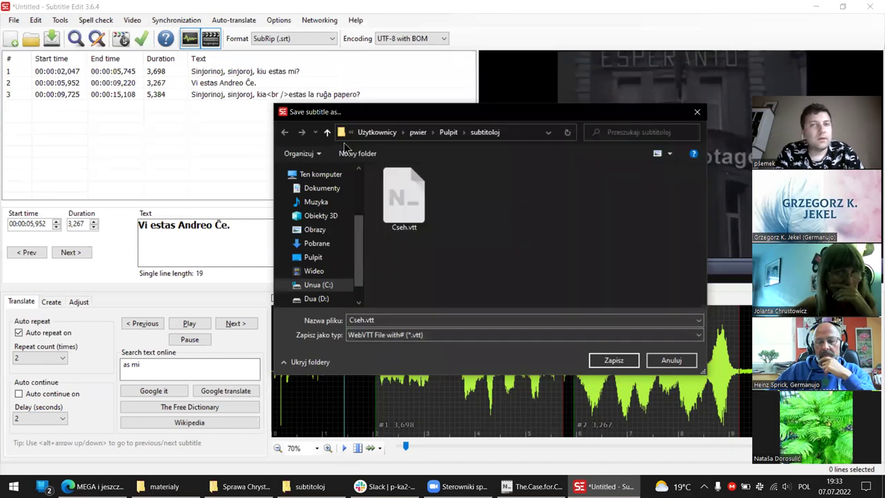
# Save the subtitles as Cseh.srt in the subtitoloj folder, using the SubRip (*.srt) format
pyautogui.click(417, 336)
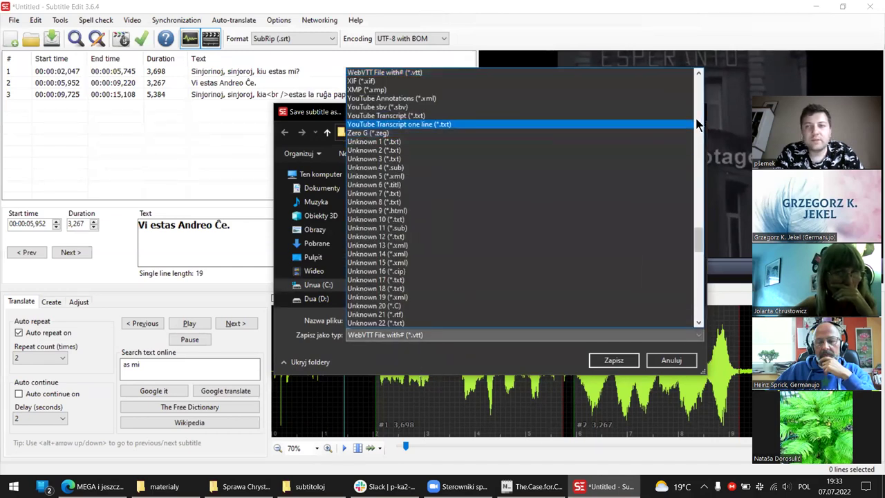
pyautogui.moveTo(698, 239); pyautogui.dragTo(699, 196)
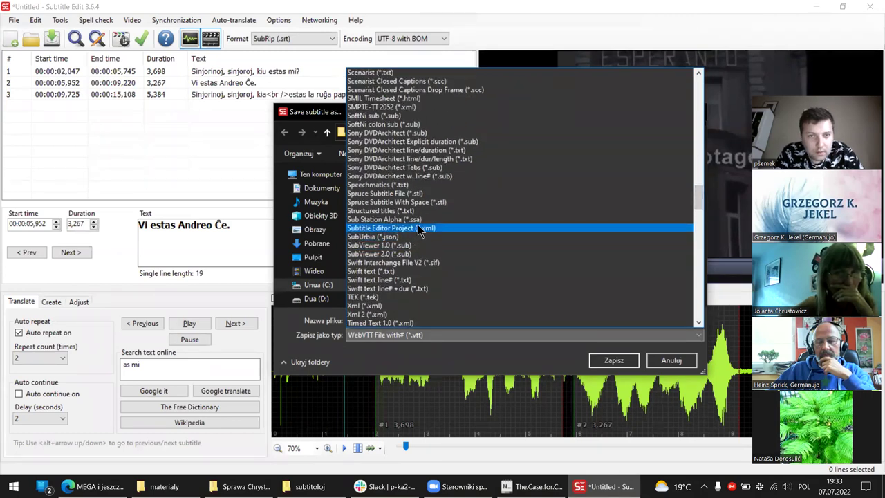
pyautogui.press('Up')
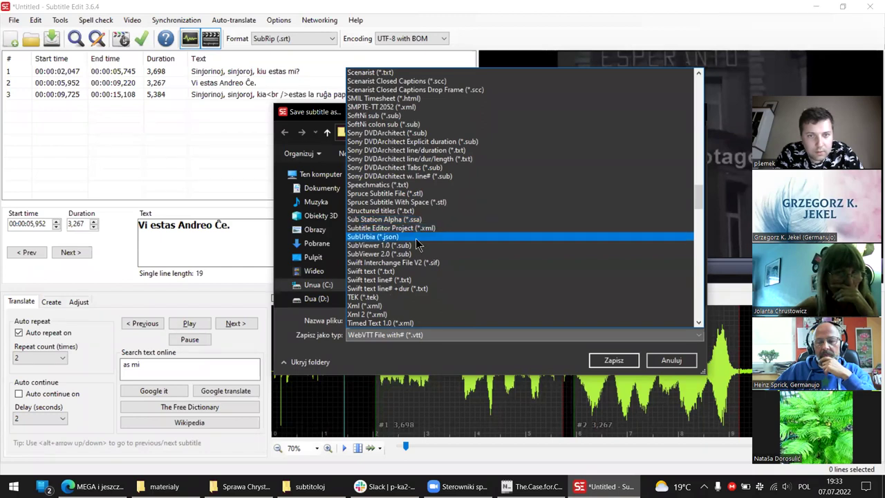
pyautogui.moveTo(698, 200); pyautogui.dragTo(702, 78)
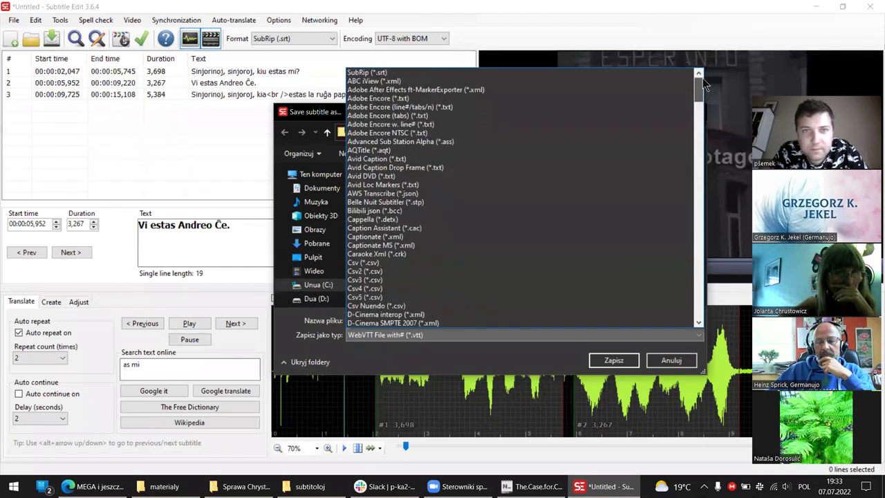
pyautogui.click(489, 78)
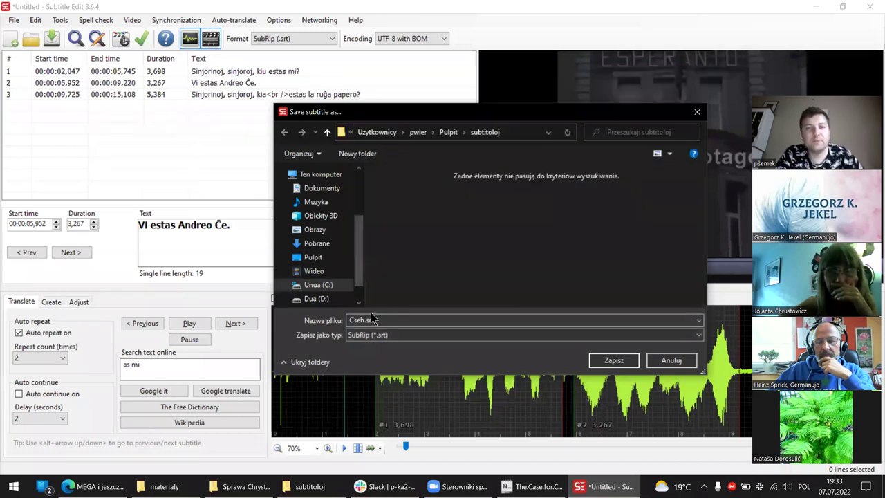
pyautogui.click(611, 362)
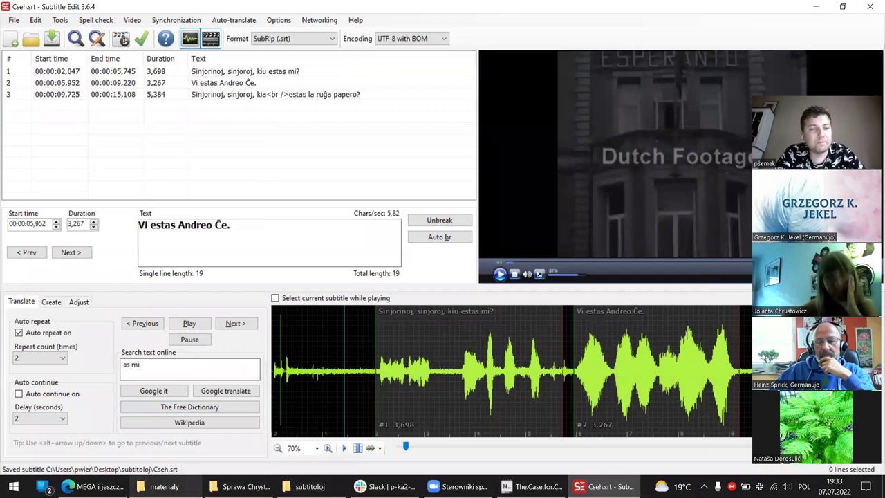
# Switch to the subtitoloj folder in File Explorer and open Cseh.srt in the text editor
pyautogui.click(164, 486)
pyautogui.click(239, 486)
pyautogui.click(310, 486)
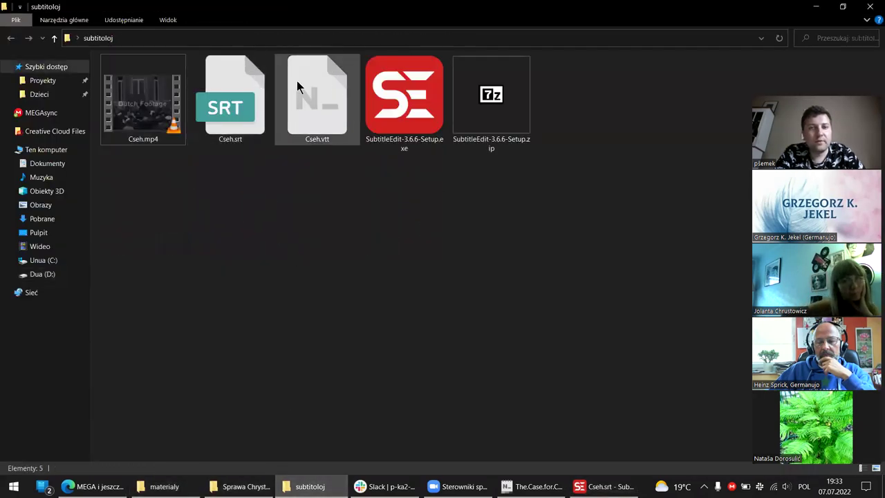
pyautogui.click(240, 106)
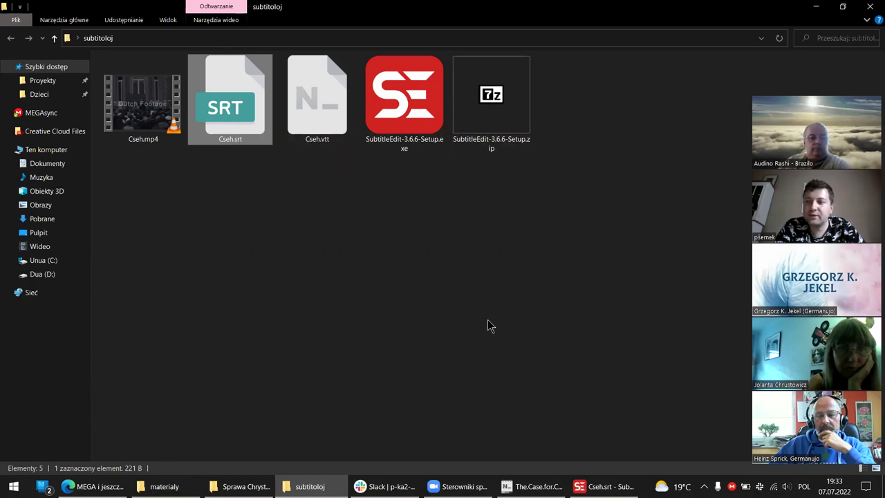
pyautogui.doubleClick(239, 84)
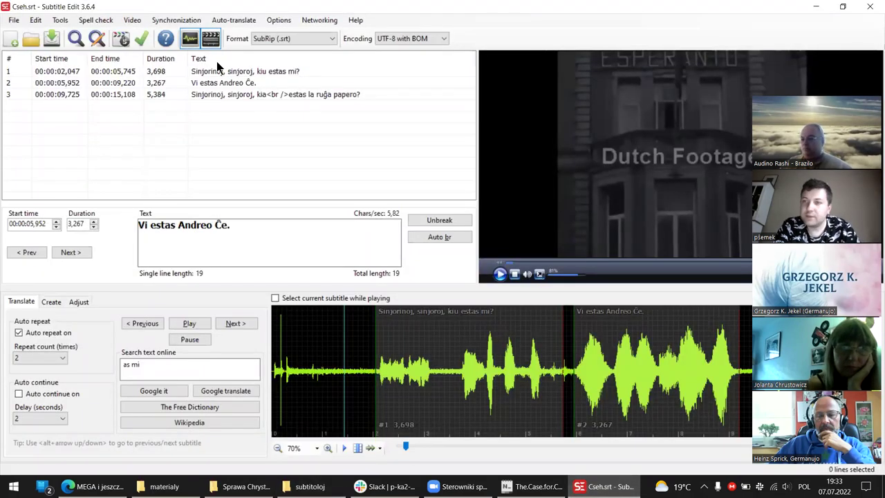
pyautogui.hotkey('alt', 'Tab')
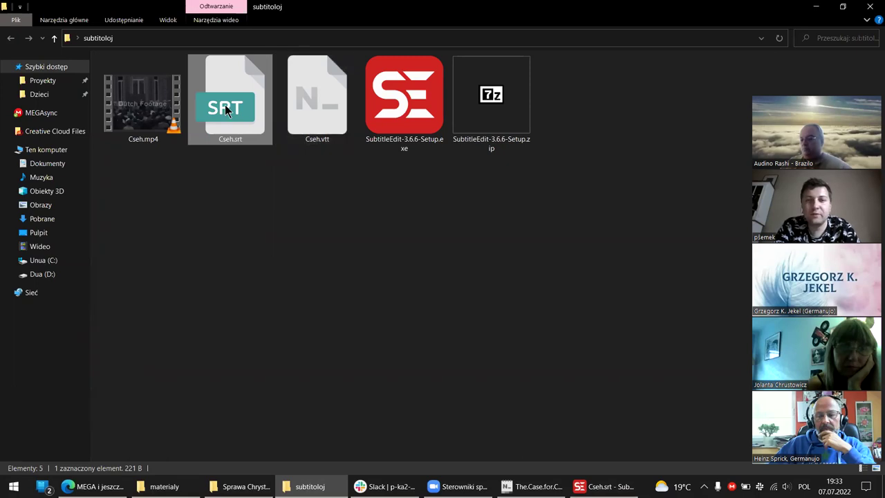
pyautogui.hotkey('alt', 'Tab')
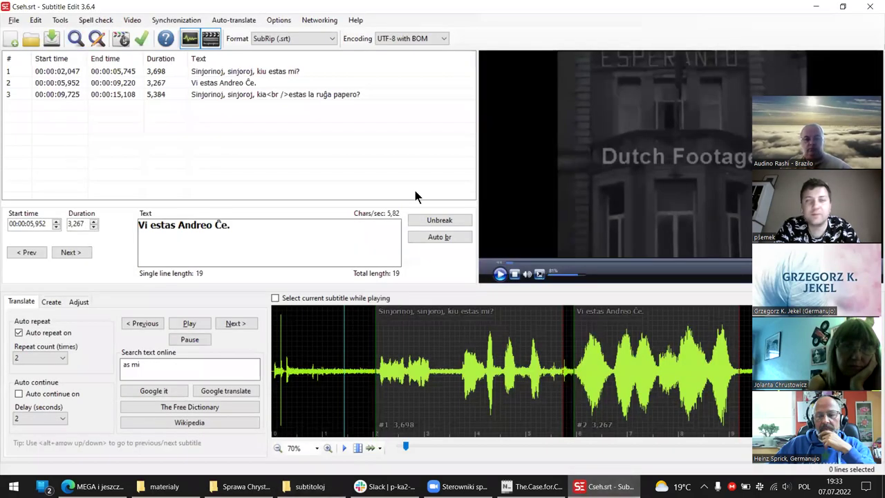
pyautogui.hotkey('alt', 'Tab')
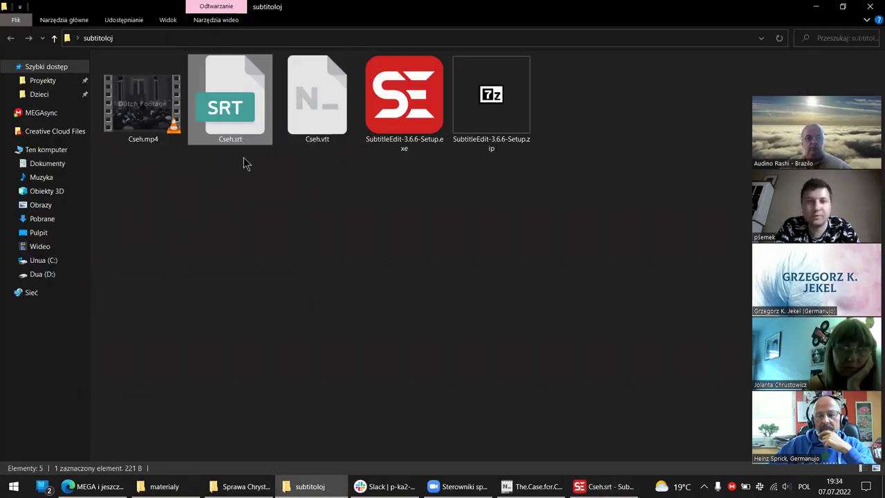
pyautogui.doubleClick(222, 106)
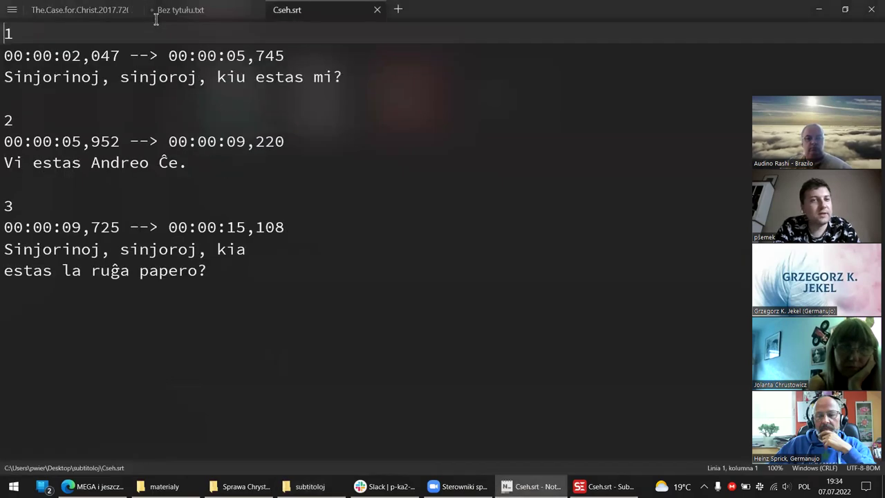
# Examine how the third subtitle's text is divided into two lines in Cseh.srt
pyautogui.click(349, 237)
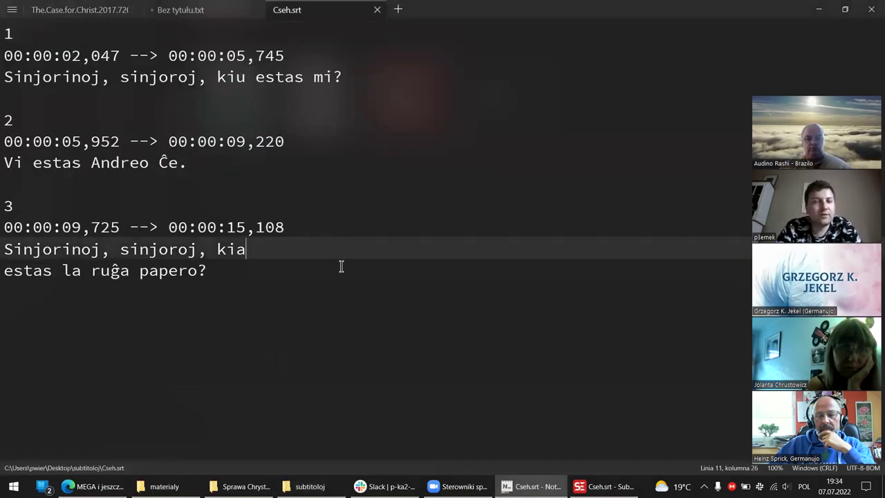
pyautogui.click(340, 269)
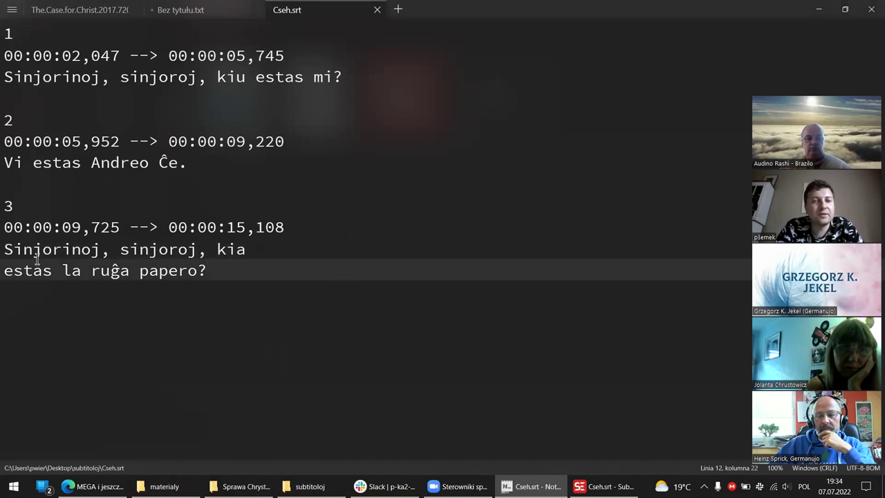
pyautogui.click(324, 250)
pyautogui.click(218, 268)
pyautogui.click(283, 243)
pyautogui.click(165, 270)
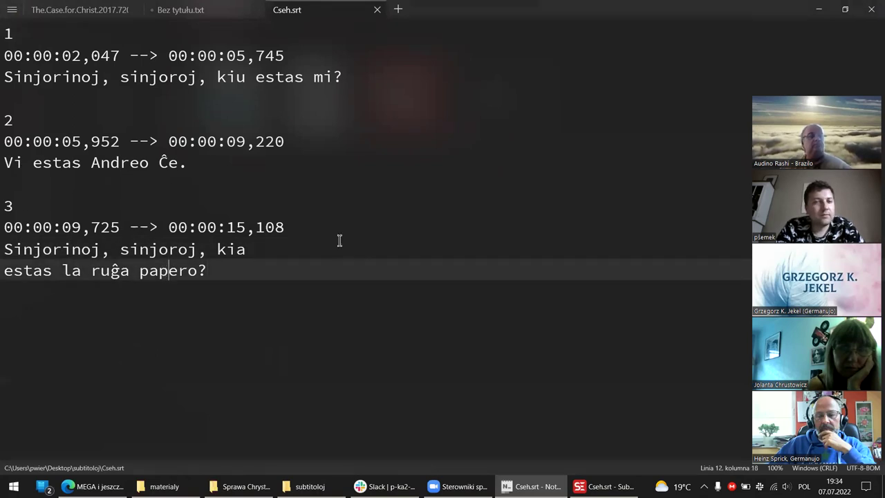
pyautogui.click(340, 240)
pyautogui.moveTo(209, 273); pyautogui.dragTo(5, 246)
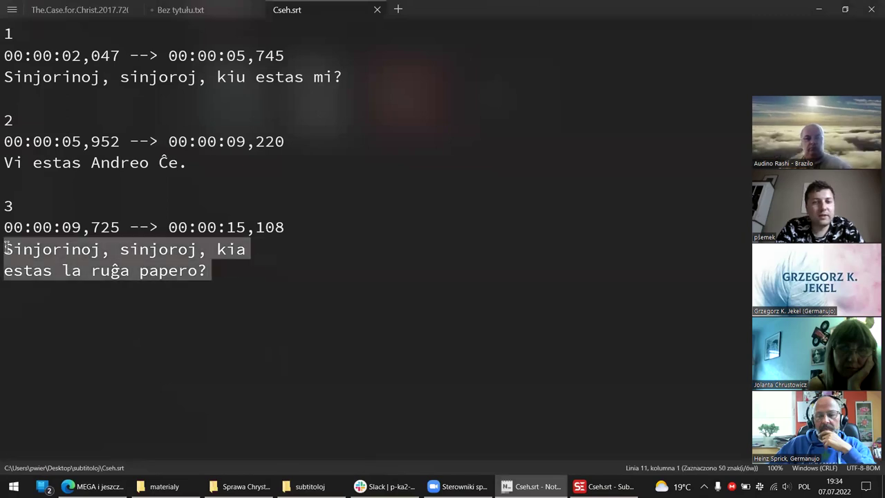
pyautogui.click(270, 237)
pyautogui.click(279, 254)
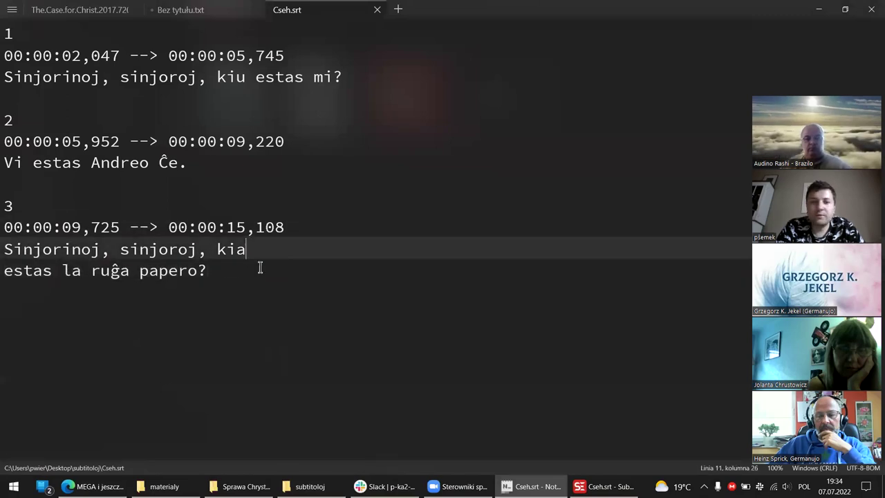
pyautogui.click(260, 268)
pyautogui.click(156, 191)
pyautogui.click(292, 242)
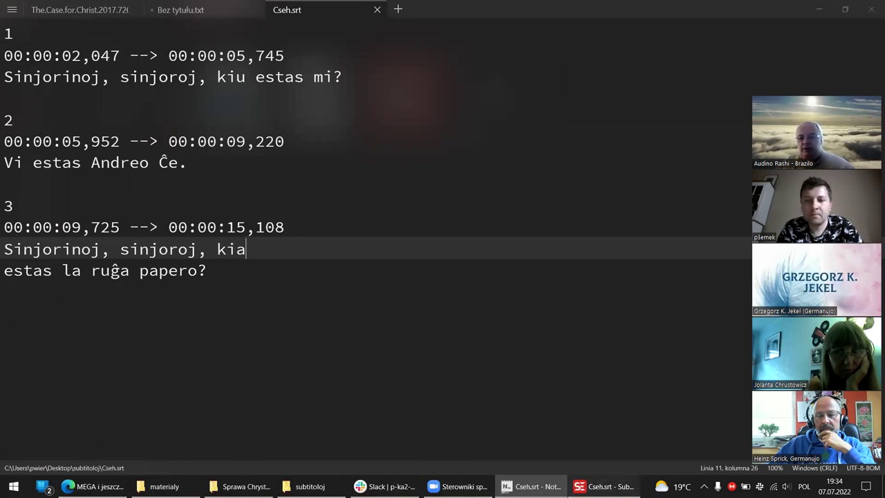
# Switch back to Subtitle Edit, look through the available interface languages, and leave the language unchanged
pyautogui.click(605, 486)
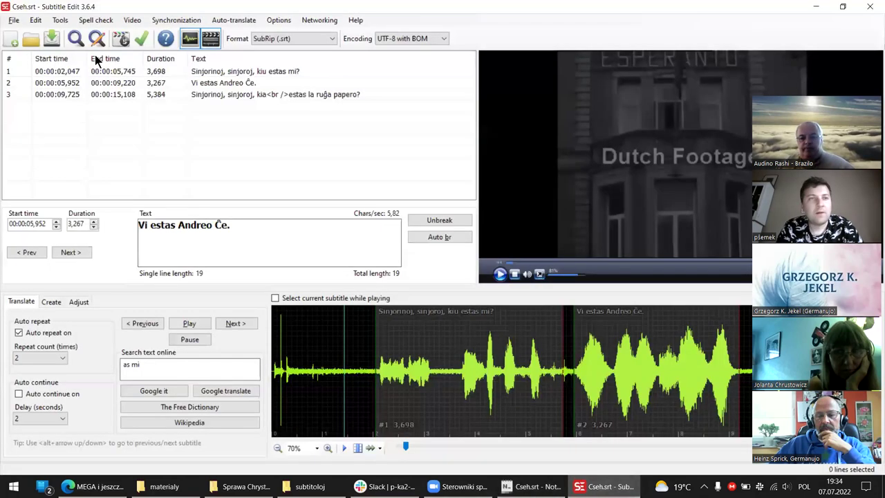
pyautogui.click(279, 21)
pyautogui.click(283, 45)
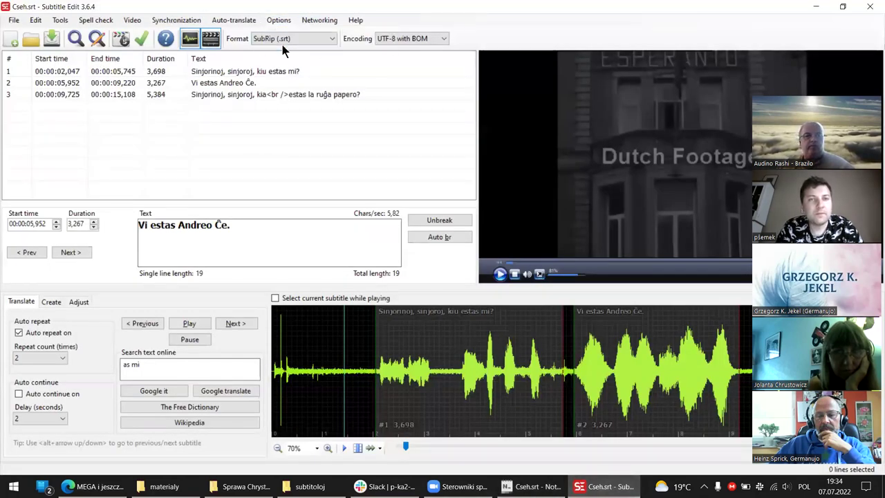
pyautogui.click(443, 236)
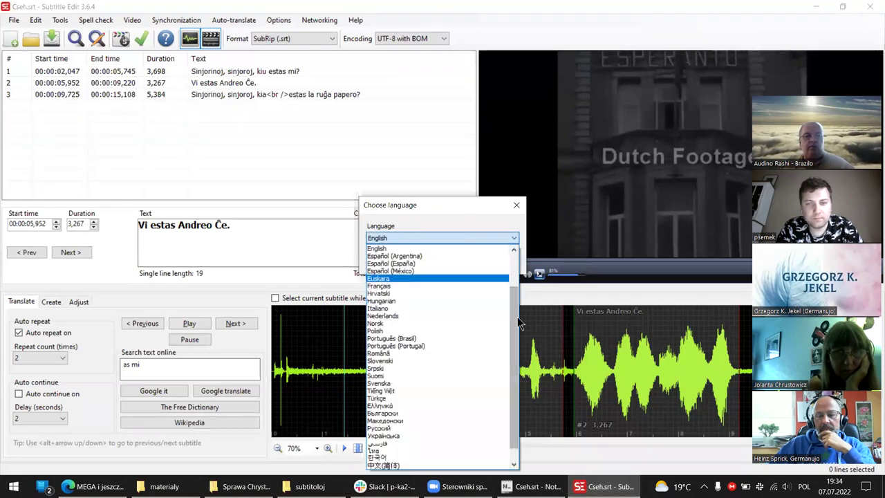
pyautogui.moveTo(516, 318); pyautogui.dragTo(510, 243)
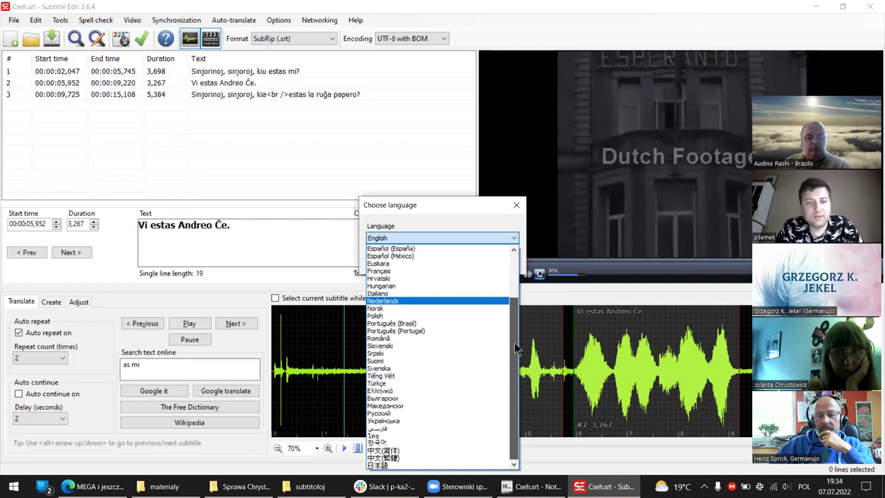
pyautogui.scroll(-3, 447, 378)
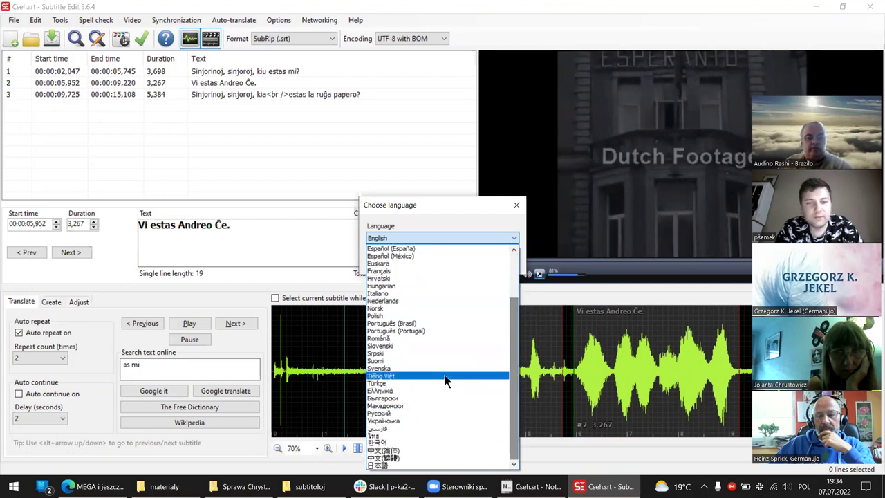
pyautogui.click(395, 218)
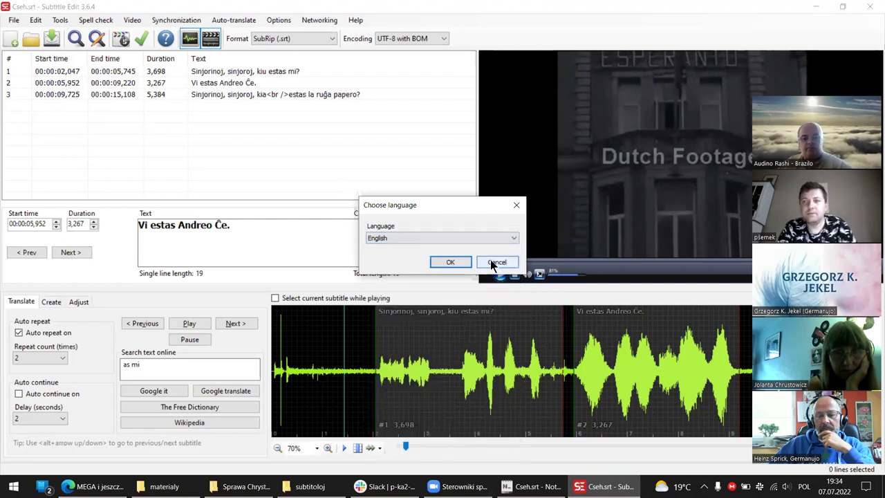
pyautogui.click(493, 262)
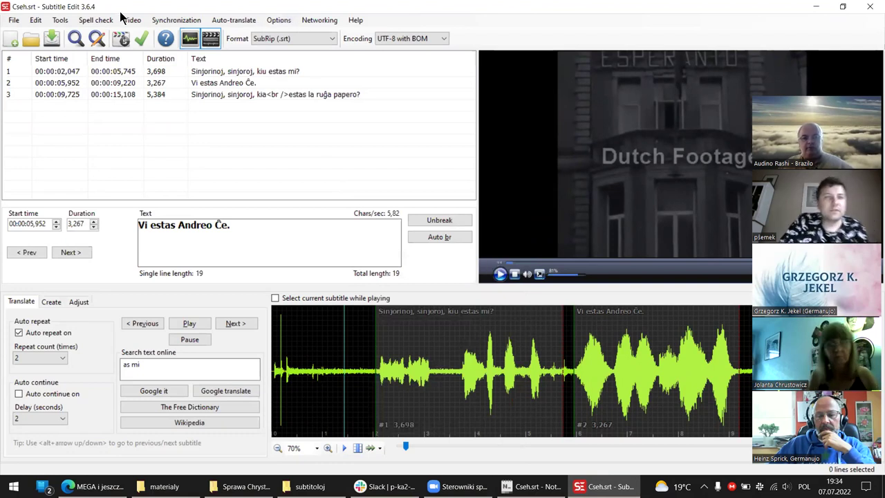
pyautogui.click(355, 22)
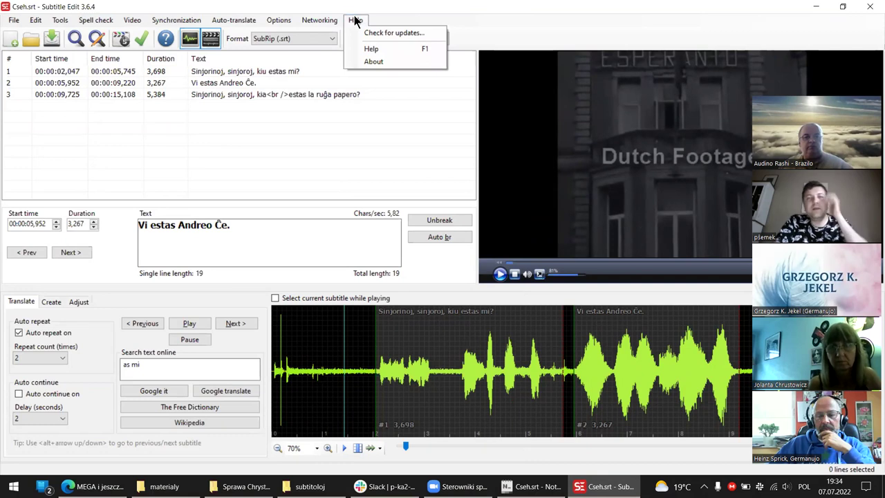
pyautogui.click(152, 192)
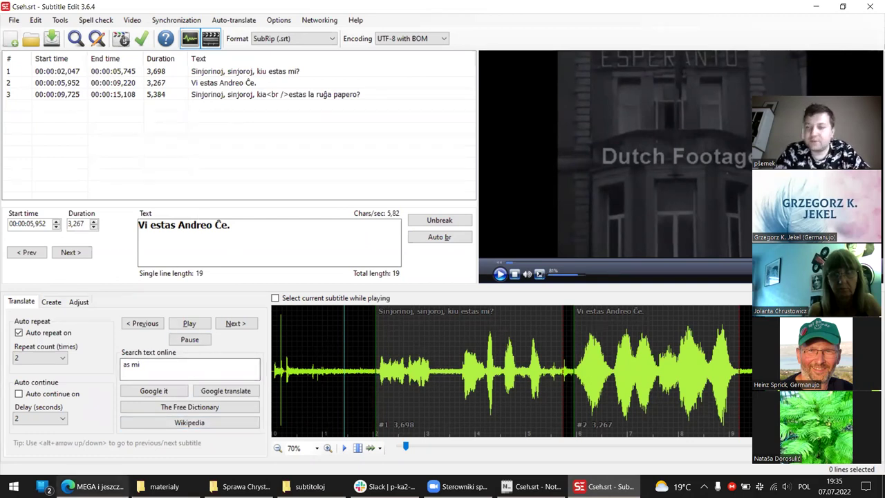
pyautogui.moveTo(95, 486)
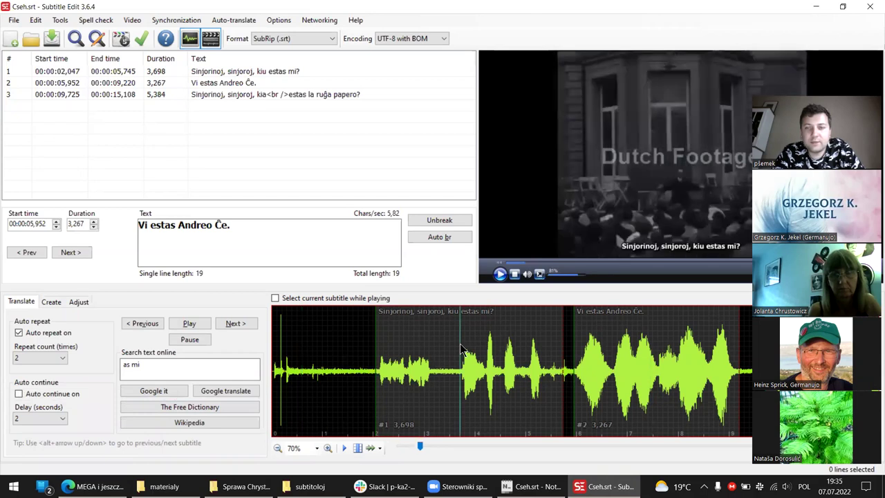
pyautogui.scroll(-1, 462, 349)
pyautogui.scroll(-3, 462, 349)
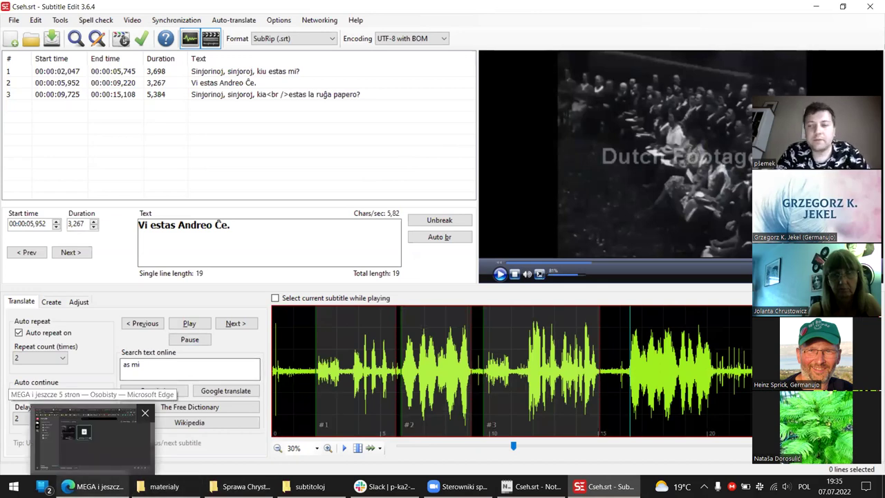
# Switch to Microsoft Edge, open YouTube in a new tab and change to the Bjalistoka Esperanto-Societo account
pyautogui.click(90, 486)
pyautogui.hotkey('ctrl', 't')
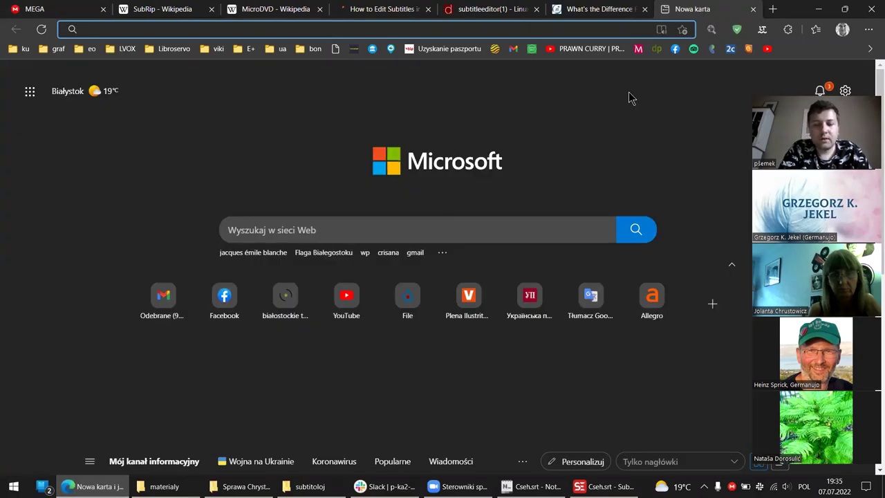
pyautogui.write('you')
pyautogui.press('Return')
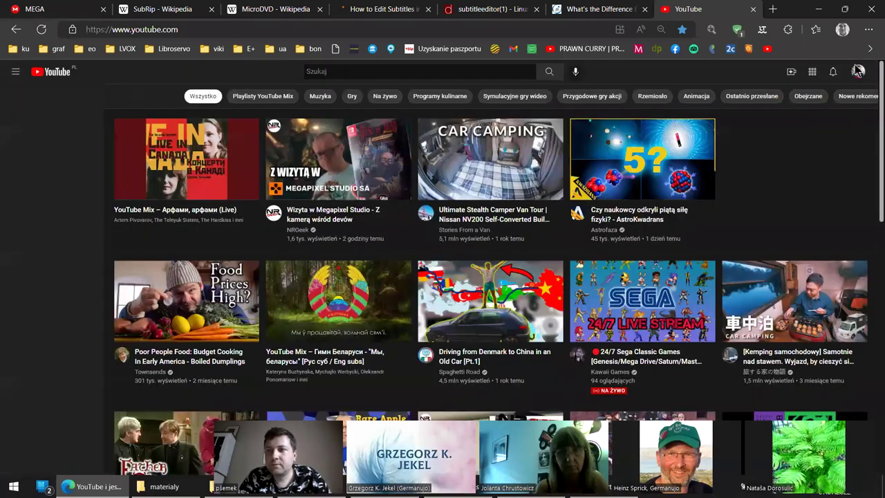
pyautogui.click(859, 72)
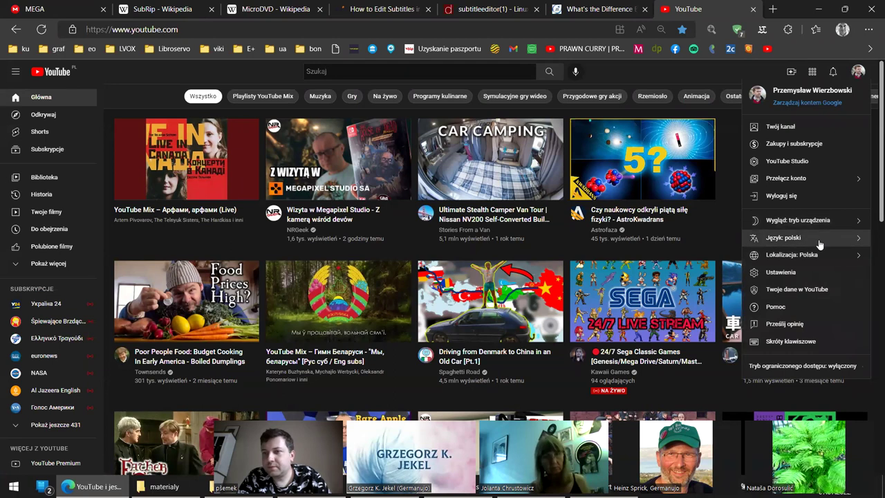
pyautogui.click(821, 180)
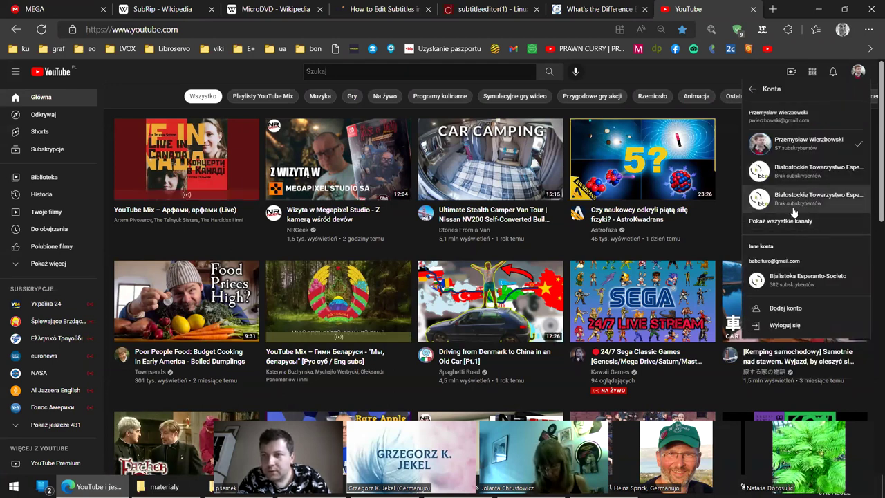
pyautogui.click(802, 278)
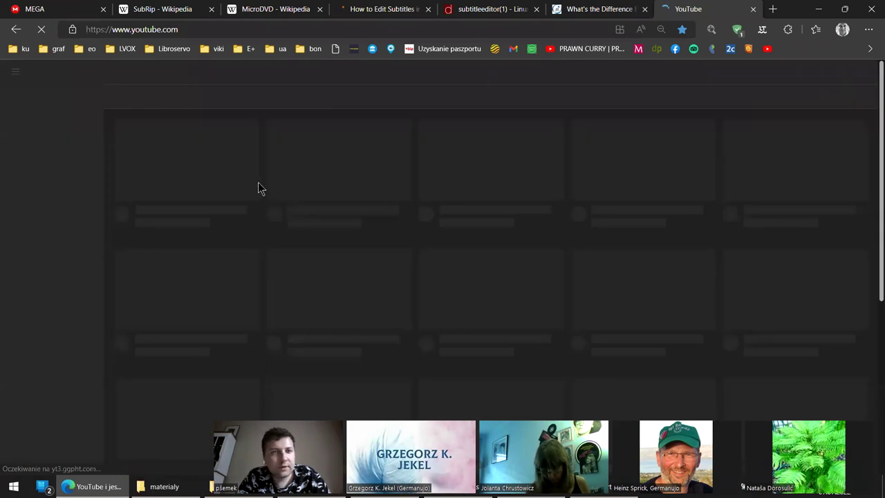
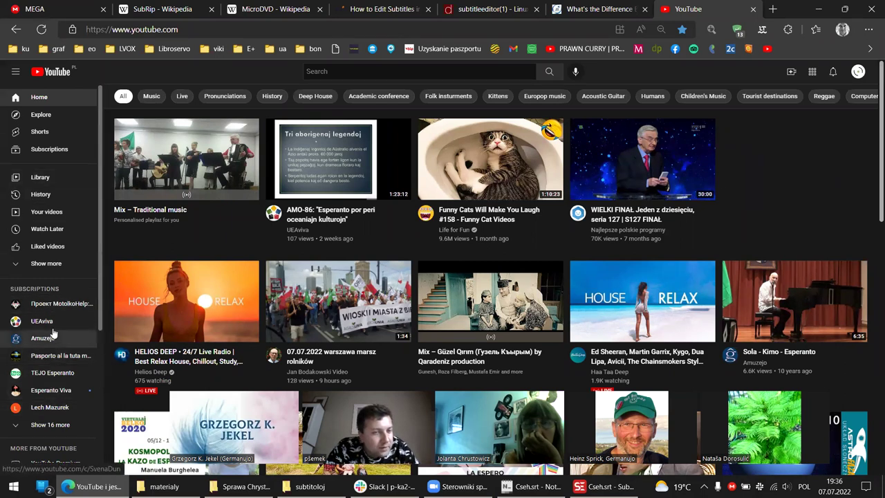
# Open the 22-aj Bjalistokaj Zamenhof-Tagoj playlist from the library and play its fifth video
pyautogui.click(48, 184)
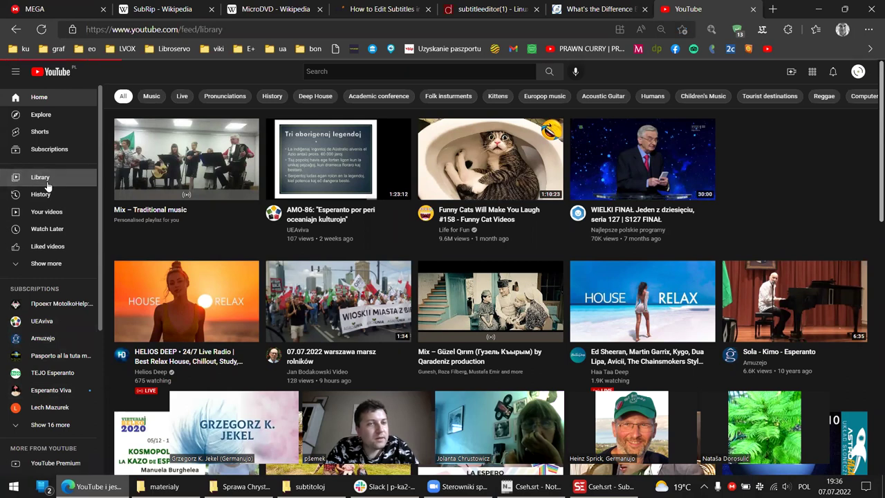
pyautogui.scroll(-2, 197, 339)
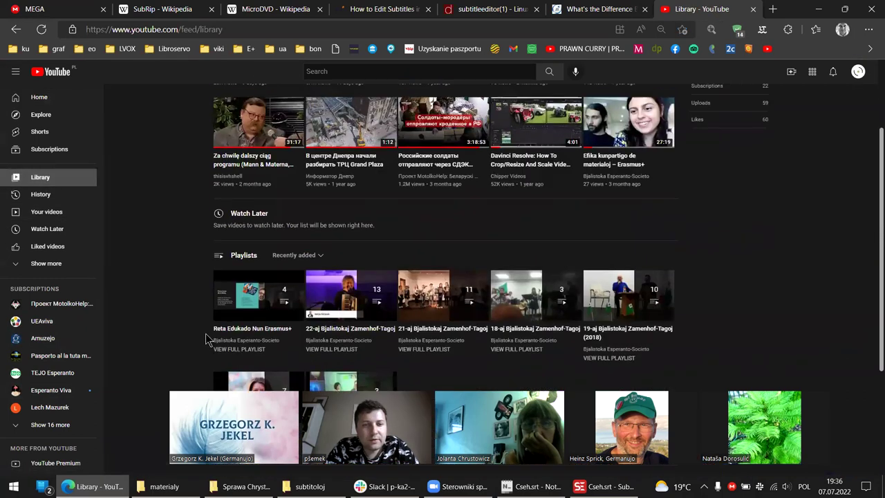
pyautogui.click(334, 324)
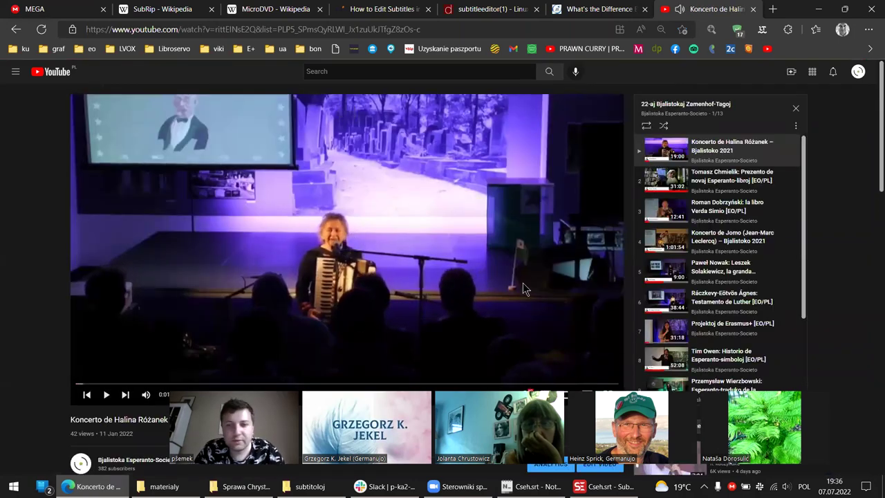
pyautogui.scroll(-1, 523, 283)
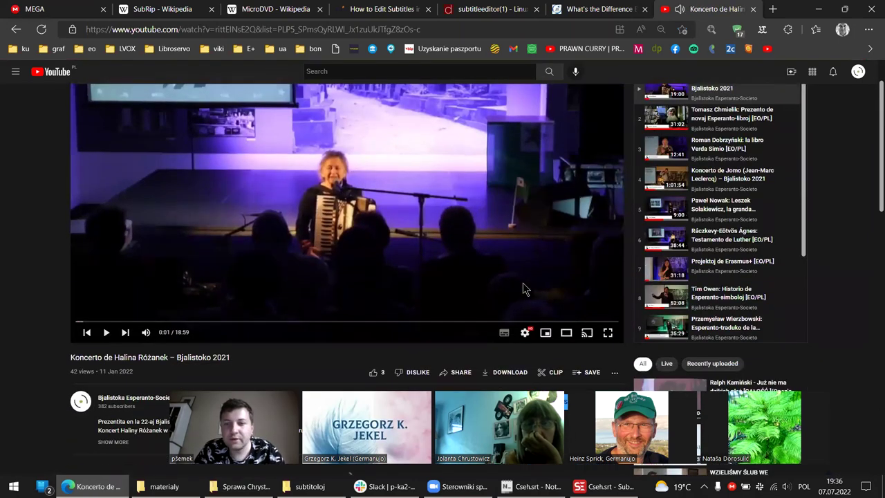
pyautogui.click(735, 215)
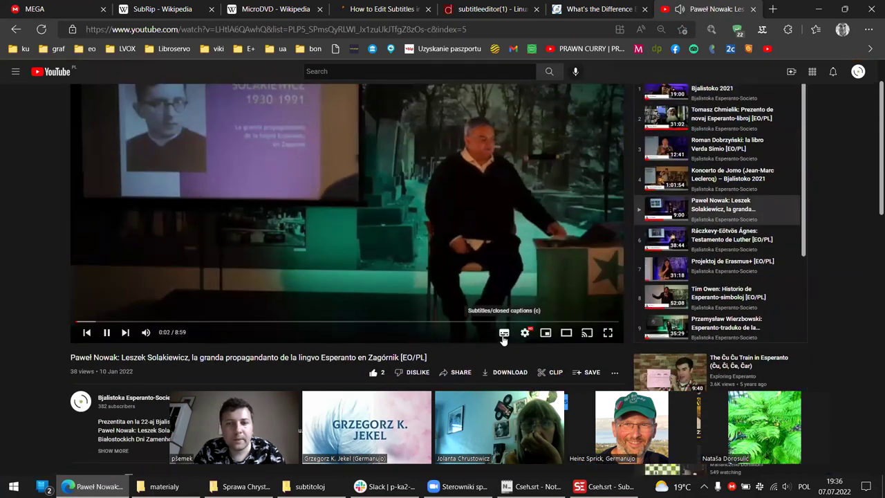
# Turn on the subtitles of the playing video, watch how they are shown, and pause playback
pyautogui.scroll(1, 322, 305)
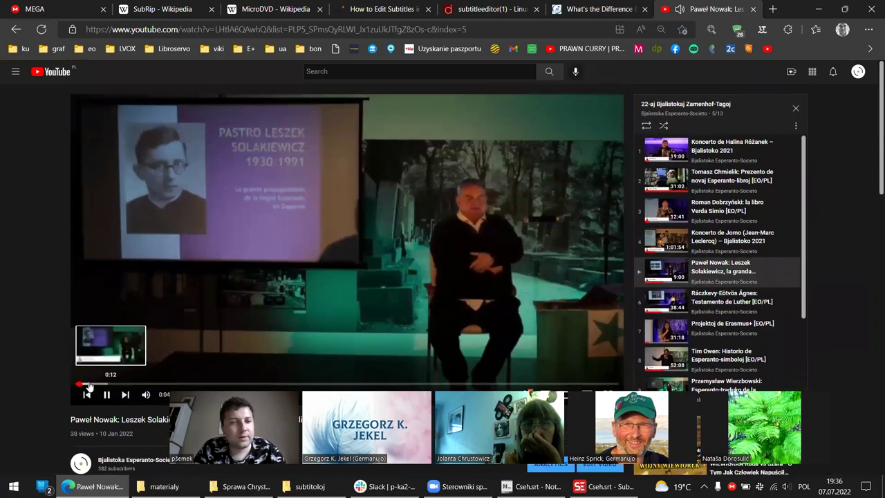
pyautogui.scroll(-1, 272, 269)
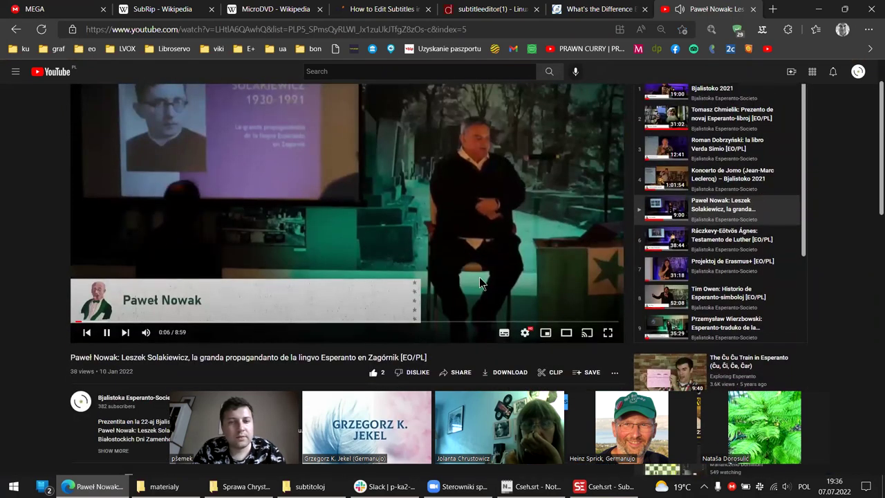
pyautogui.click(504, 334)
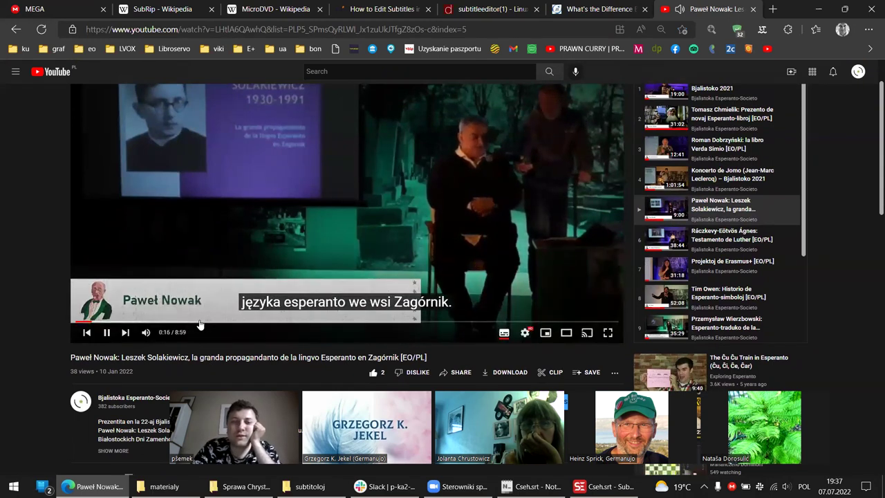
pyautogui.click(163, 297)
pyautogui.scroll(1, 164, 297)
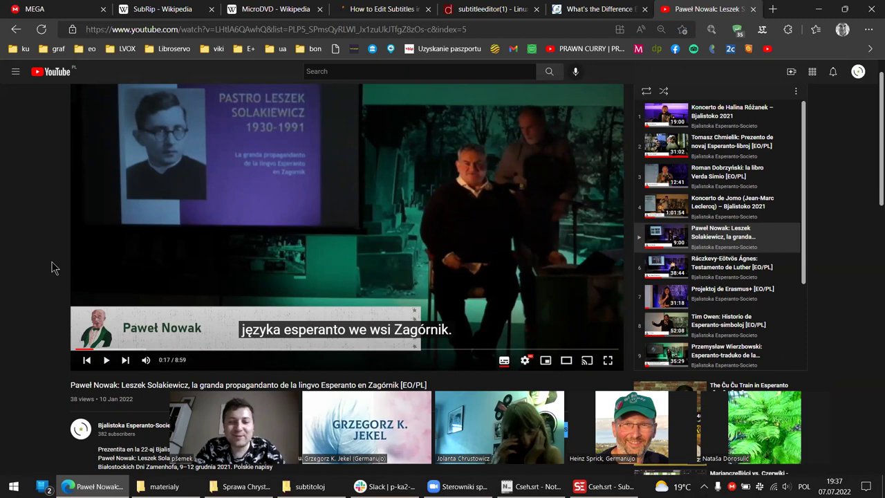
pyautogui.scroll(1, 220, 135)
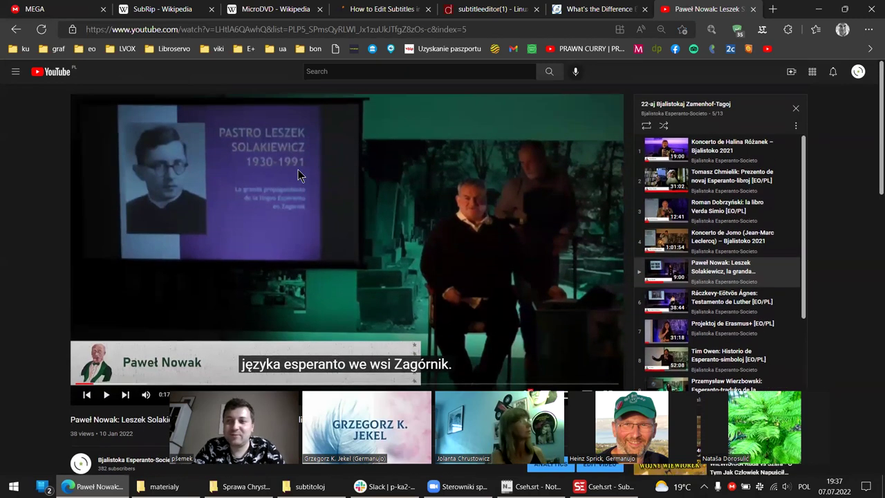
# Start a new video upload on the channel and add Cseh.mp4 from the subtitoloj folder
pyautogui.click(792, 72)
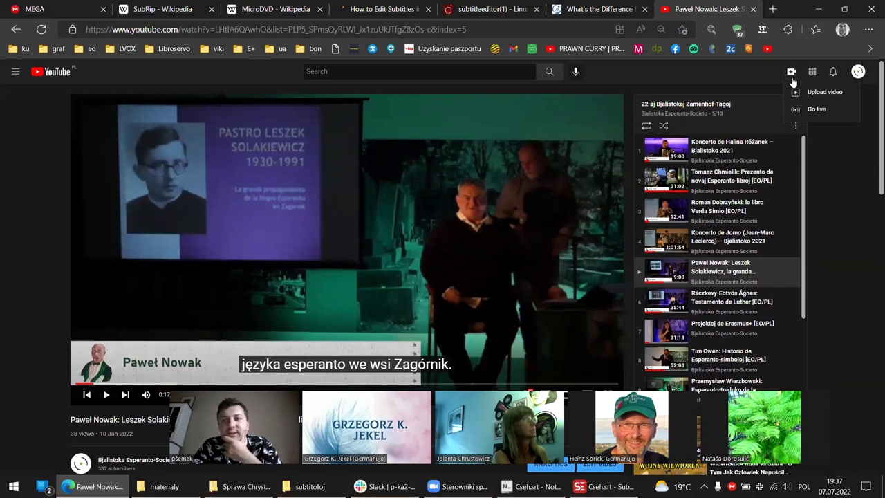
pyautogui.click(826, 92)
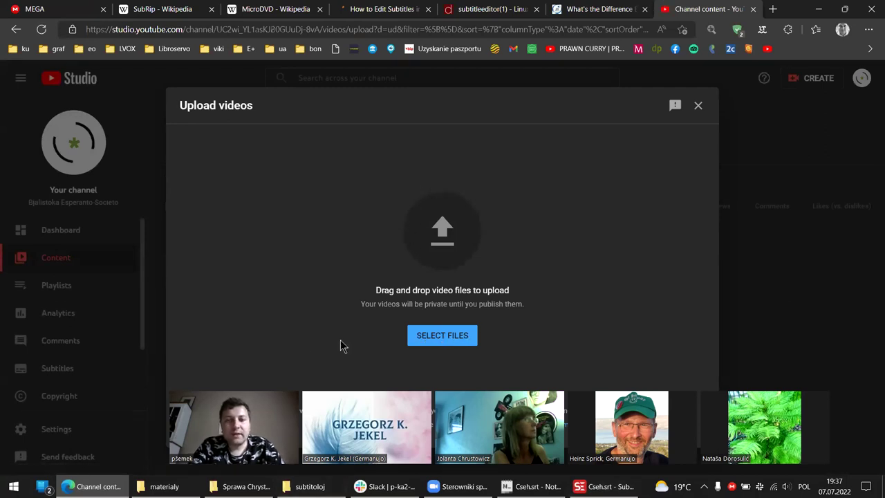
pyautogui.click(310, 487)
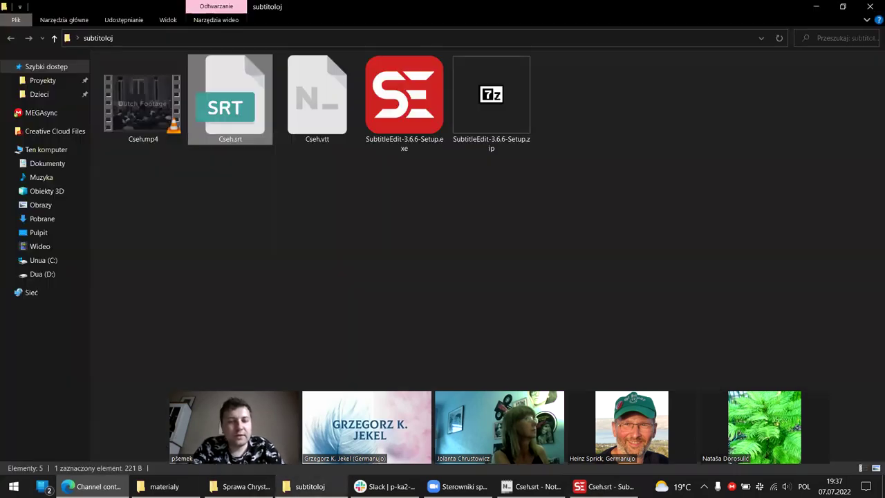
pyautogui.click(142, 114)
pyautogui.moveTo(142, 114); pyautogui.dragTo(415, 215)
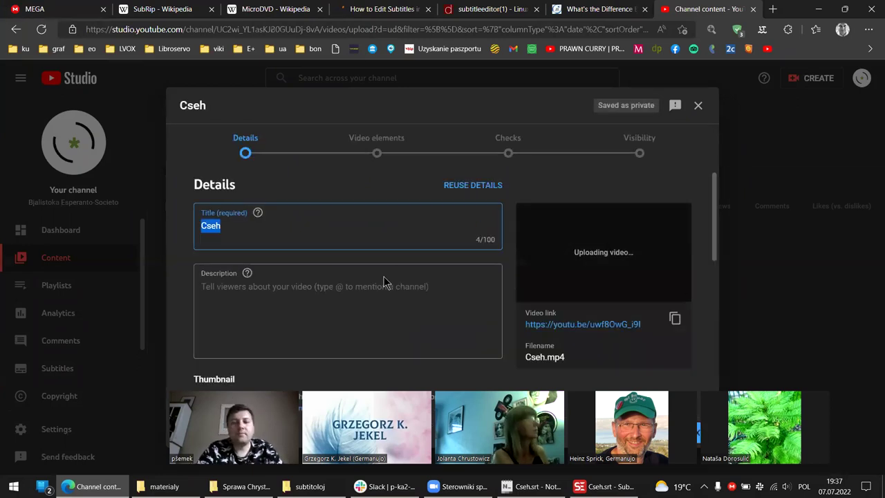
# Leave the Cseh video's description empty and declare the video as not 'Made for Kids'
pyautogui.click(344, 300)
pyautogui.scroll(-2, 300, 263)
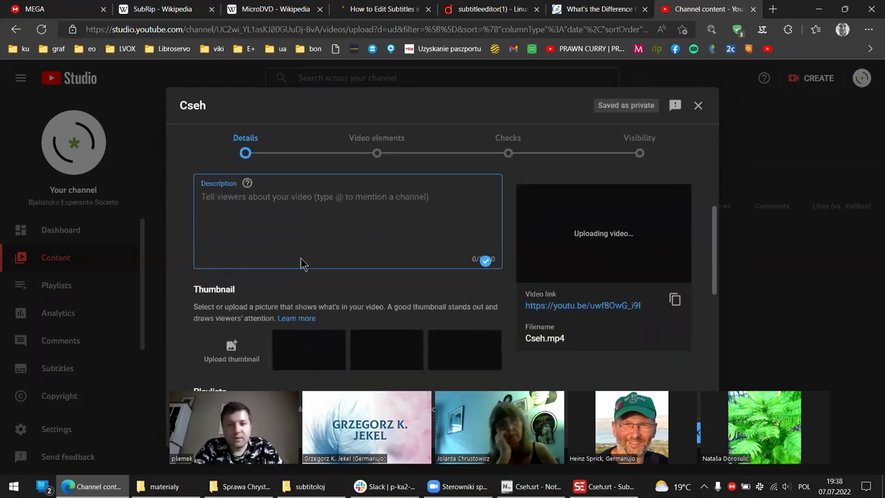
pyautogui.scroll(-4, 443, 314)
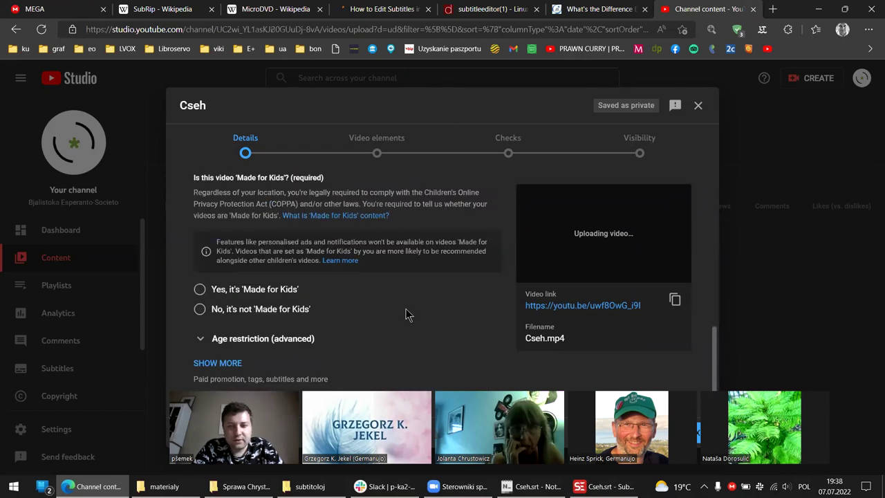
pyautogui.click(200, 311)
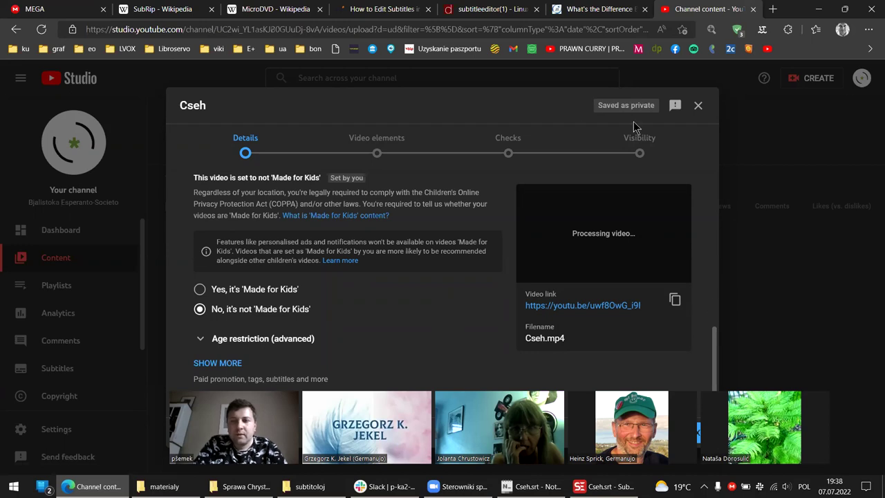
# Go through the video elements and checks without additions, save Cseh with Private visibility, and dismiss the processing notice
pyautogui.scroll(3, 401, 296)
pyautogui.scroll(-3, 401, 296)
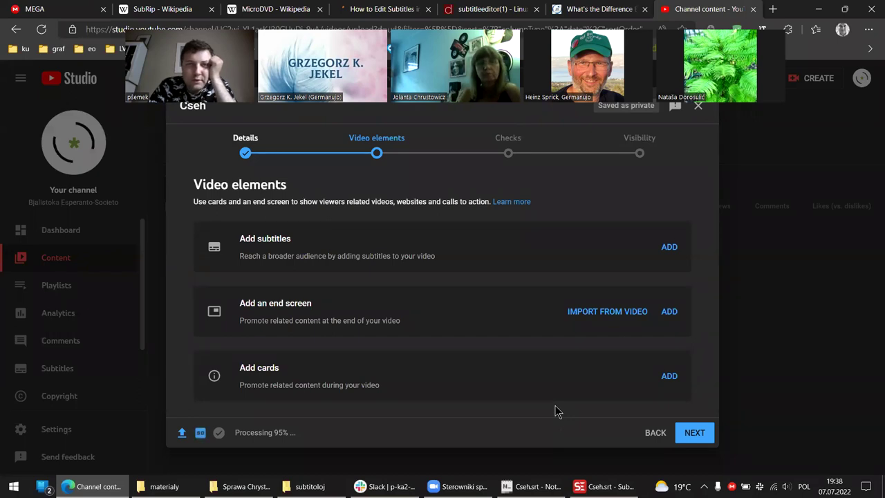
pyautogui.press('Return')
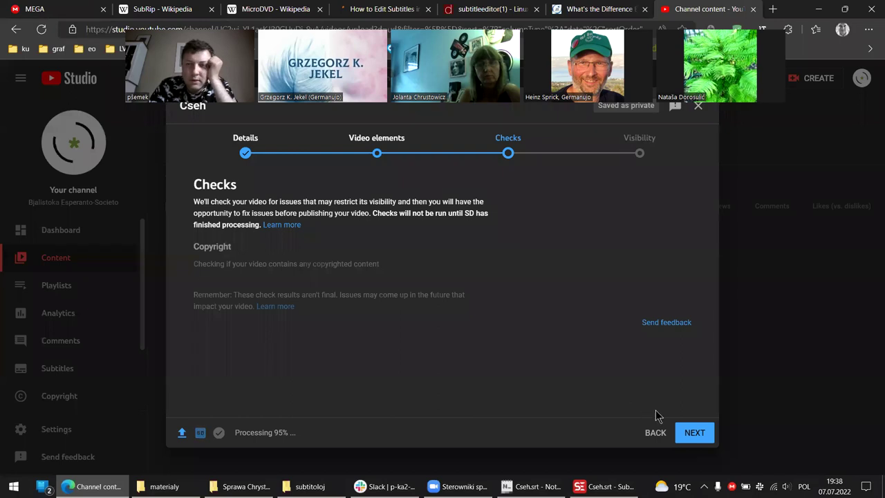
pyautogui.click(691, 433)
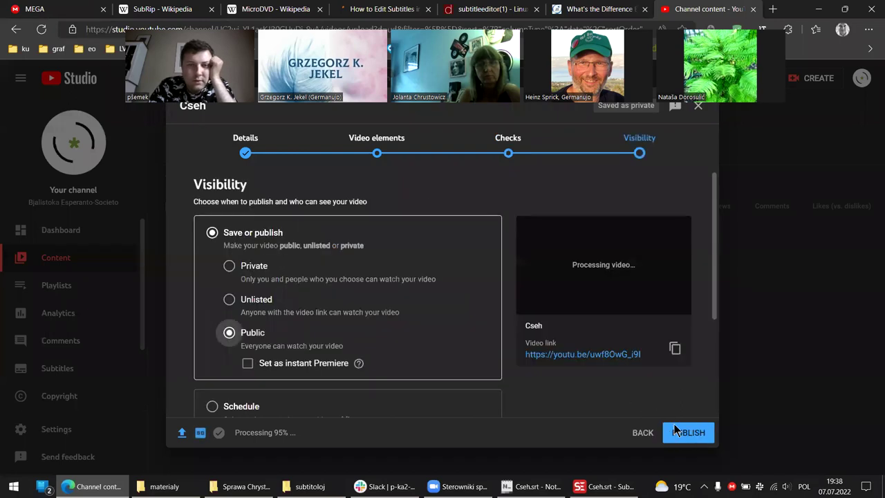
pyautogui.click(247, 275)
pyautogui.scroll(-3, 578, 386)
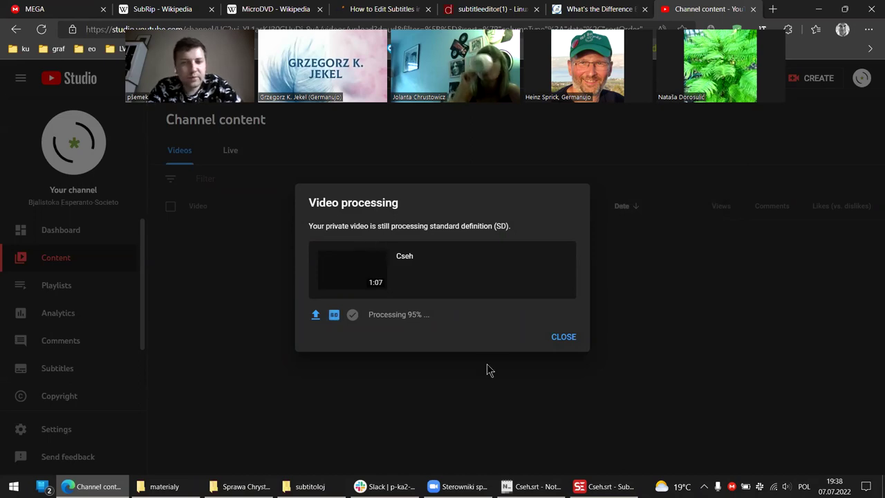
pyautogui.click(563, 338)
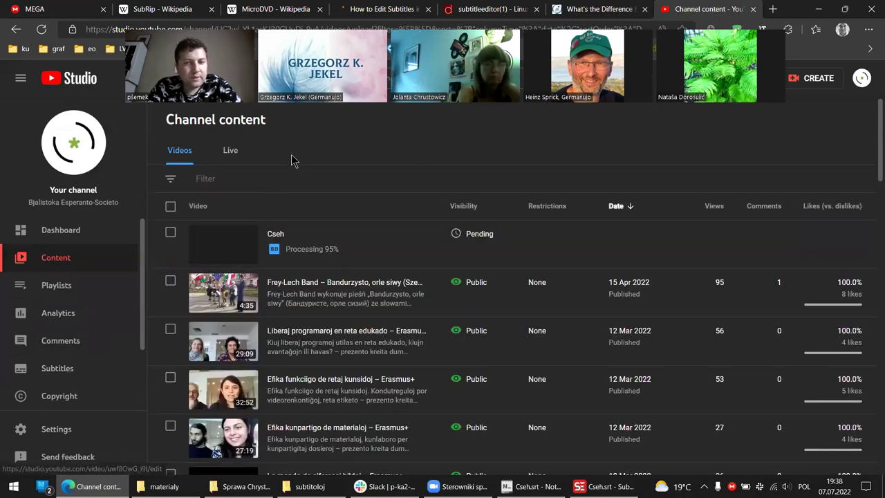
# Check the visibility status of the Cseh video in the channel's content list
pyautogui.scroll(4, 263, 181)
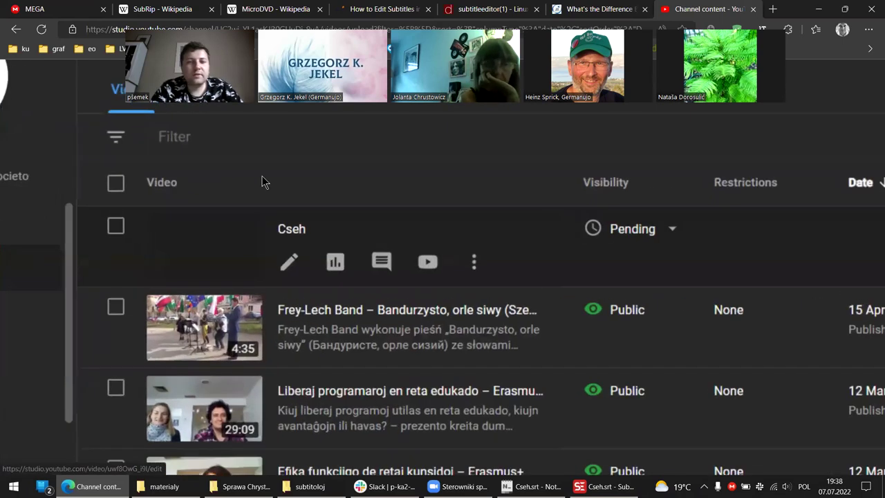
pyautogui.moveTo(644, 244)
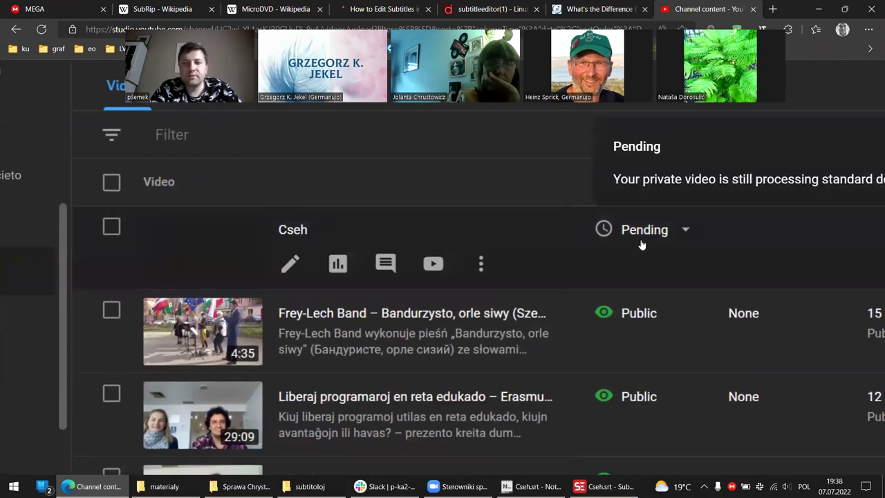
pyautogui.scroll(-4, 174, 229)
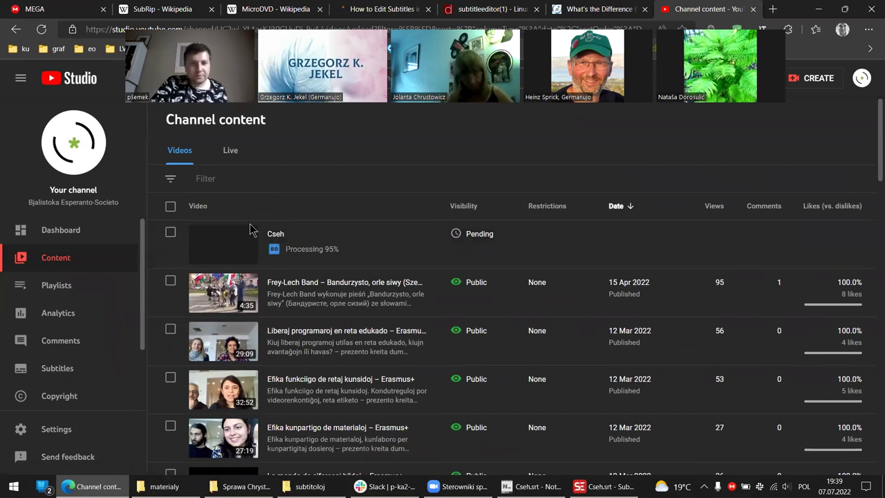
# Open the Cseh video's details and bring up its Esperanto subtitle editor
pyautogui.click(225, 247)
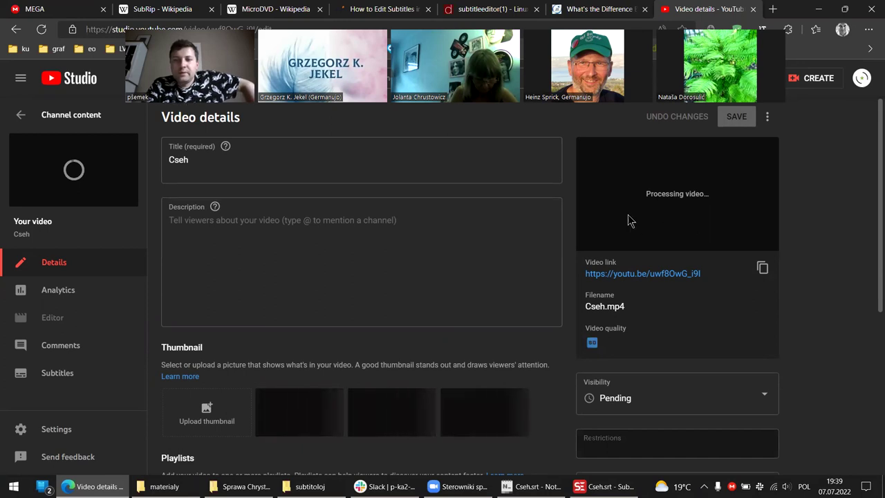
pyautogui.scroll(-1, 457, 257)
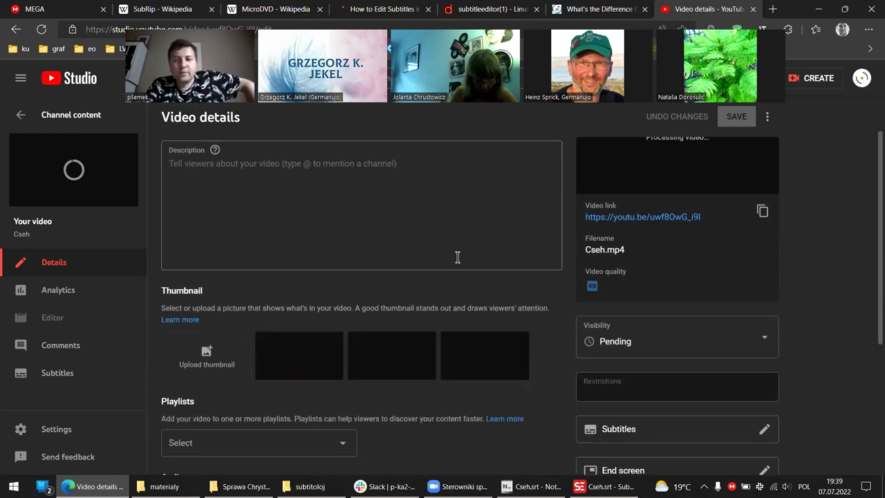
pyautogui.scroll(-2, 459, 255)
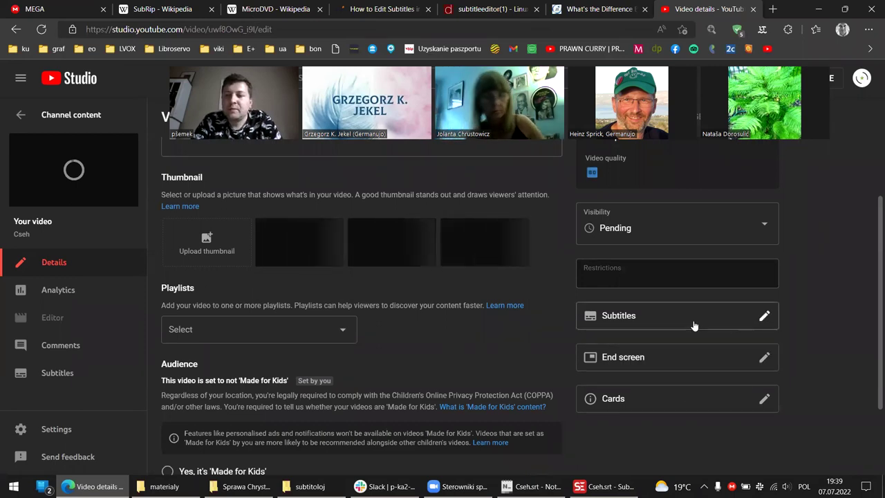
pyautogui.scroll(1, 658, 302)
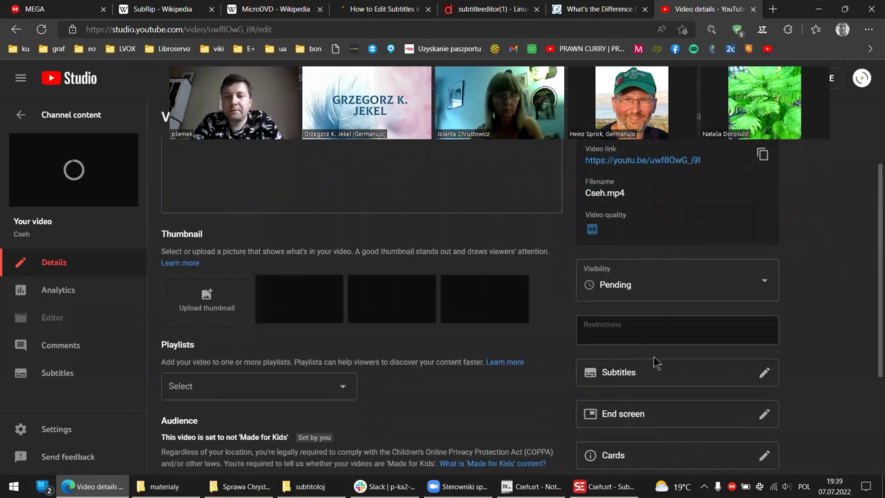
pyautogui.scroll(-1, 656, 363)
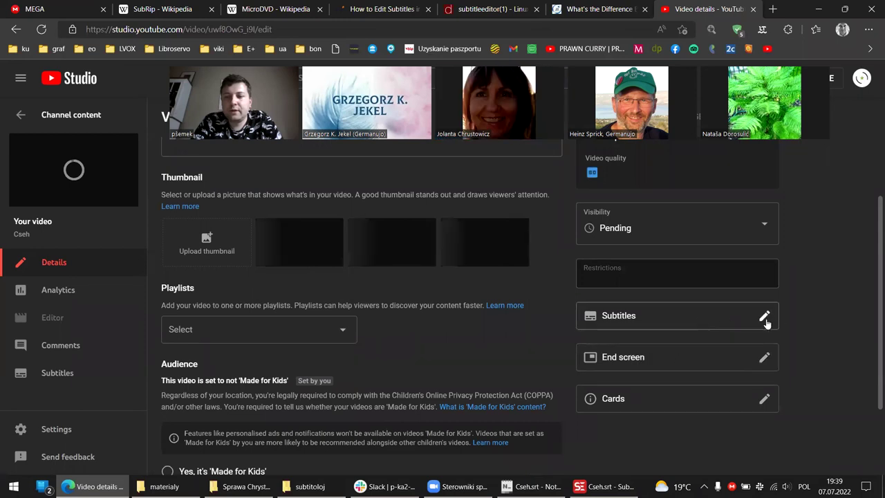
pyautogui.click(727, 325)
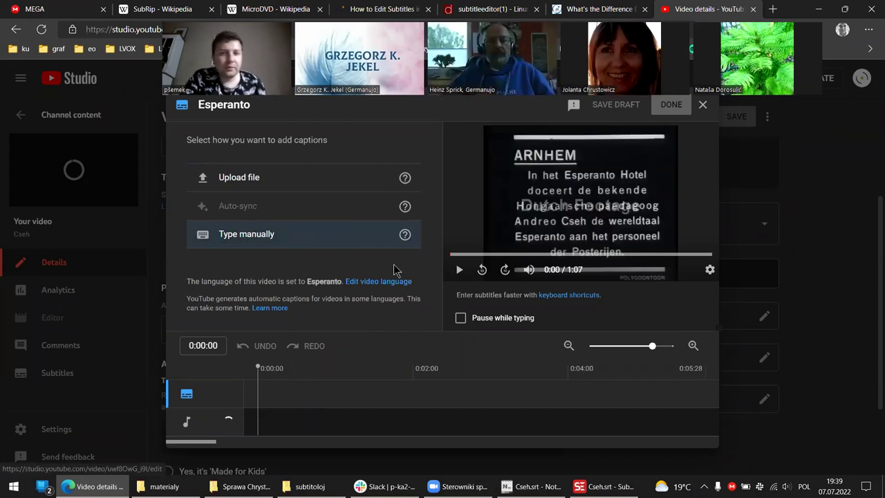
# Compare the subtitle timeline in Subtitle Edit with the empty YouTube caption timeline, scrubbing back and forth through the video's first two seconds
pyautogui.hotkey('alt', 'Tab')
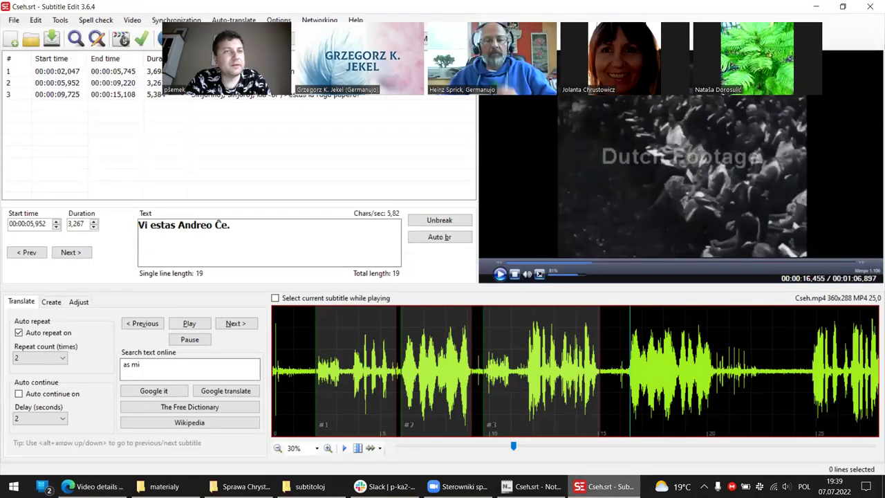
pyautogui.hotkey('alt', 'Tab')
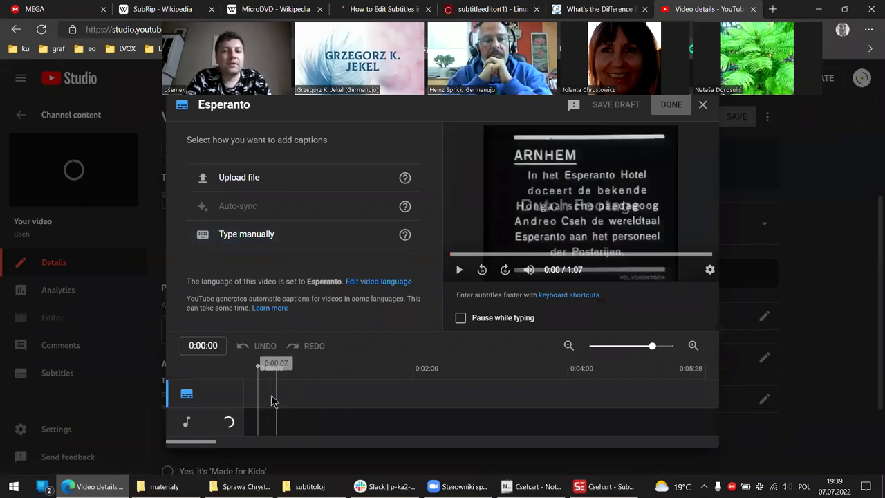
pyautogui.moveTo(279, 404); pyautogui.dragTo(328, 400)
pyautogui.moveTo(422, 405); pyautogui.dragTo(282, 403)
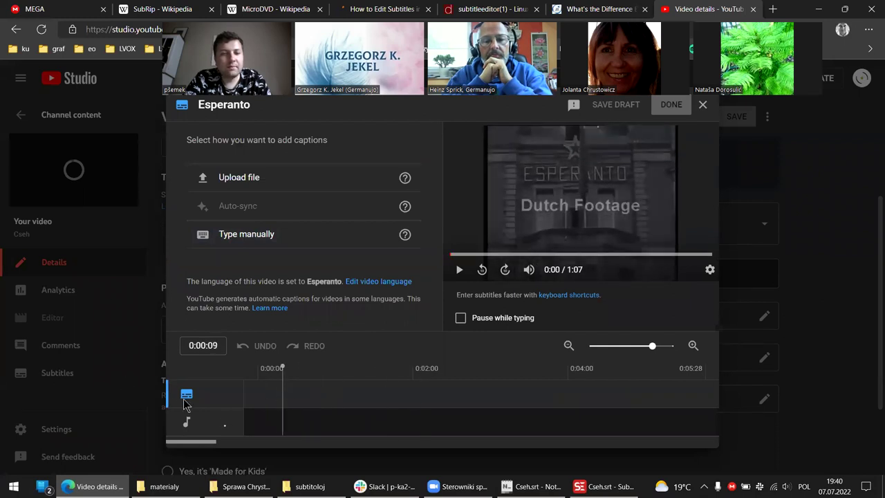
pyautogui.click(408, 405)
pyautogui.click(296, 401)
pyautogui.click(269, 399)
pyautogui.click(367, 400)
pyautogui.click(285, 402)
pyautogui.click(353, 398)
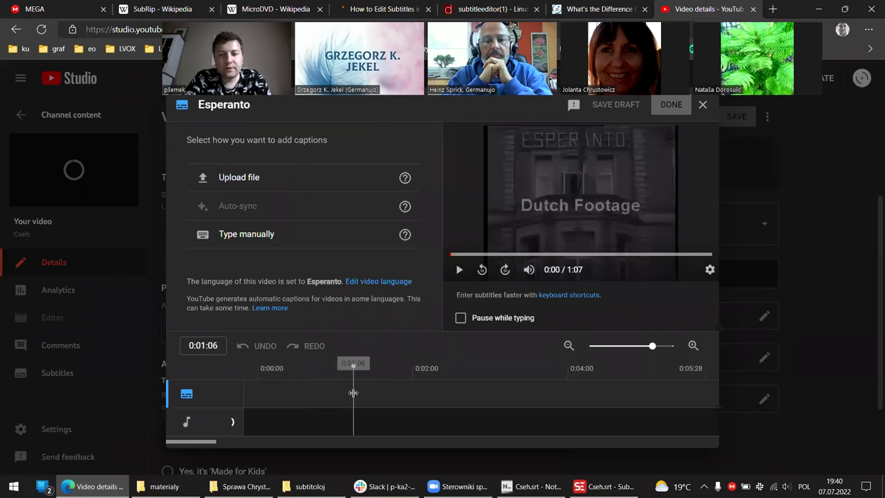
pyautogui.click(284, 396)
pyautogui.click(365, 393)
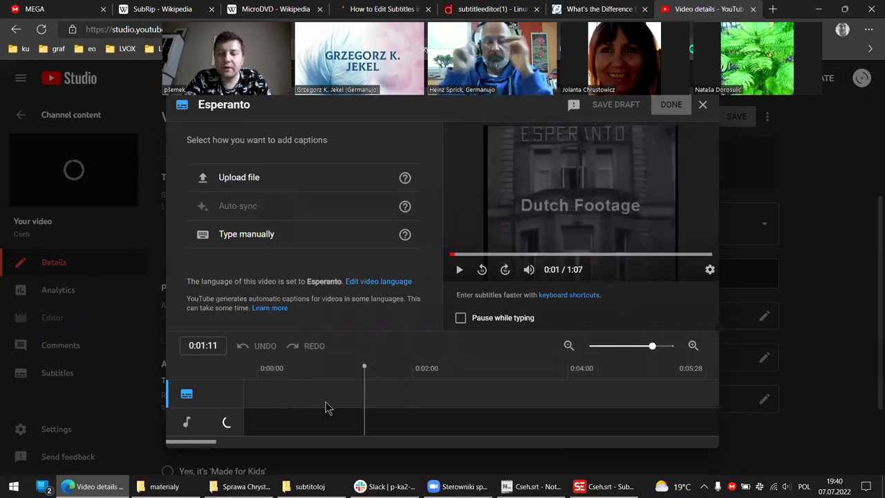
pyautogui.click(280, 408)
pyautogui.click(321, 392)
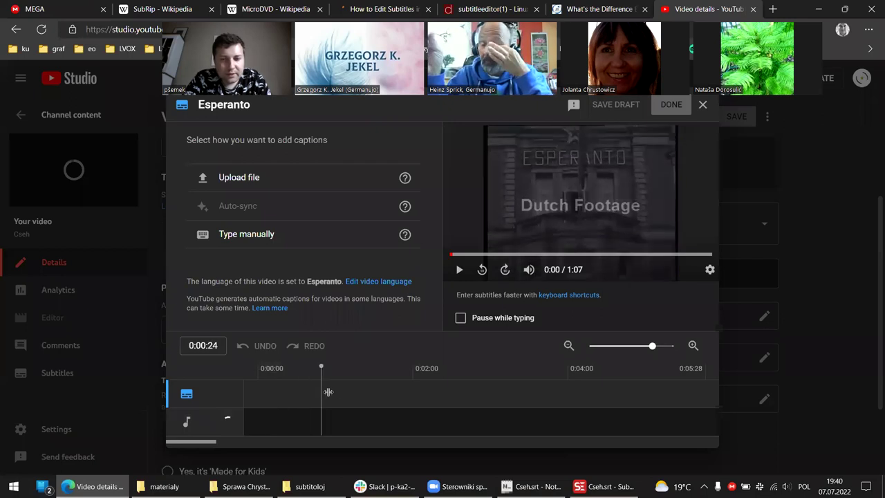
pyautogui.click(362, 392)
pyautogui.click(399, 393)
pyautogui.click(350, 392)
pyautogui.click(292, 403)
pyautogui.click(275, 400)
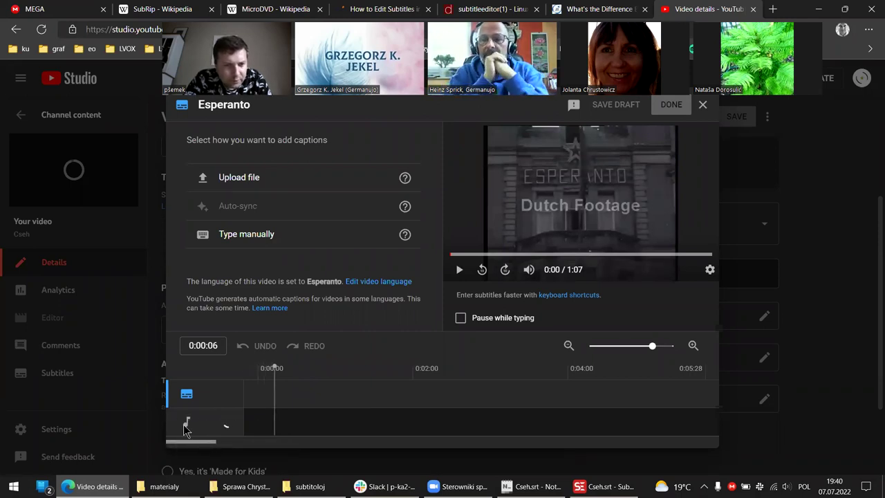
pyautogui.click(359, 380)
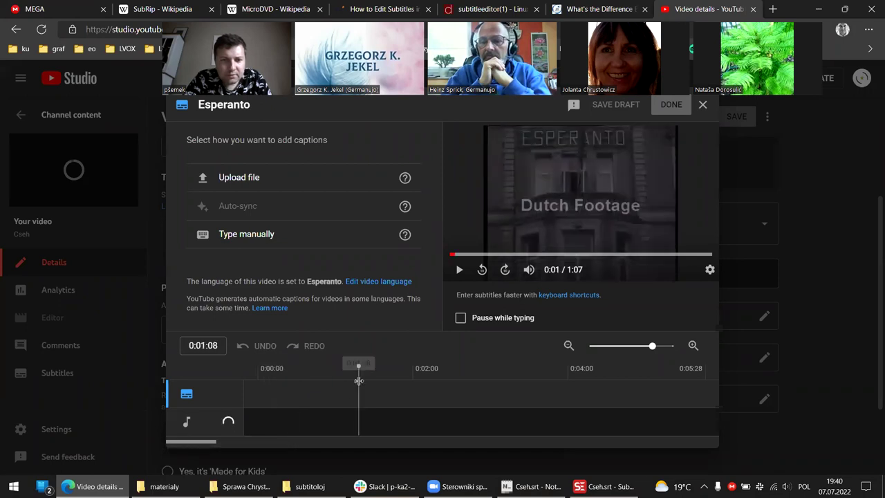
pyautogui.click(447, 401)
pyautogui.click(310, 396)
pyautogui.click(280, 398)
pyautogui.click(320, 386)
pyautogui.click(367, 388)
pyautogui.click(332, 393)
pyautogui.click(309, 395)
pyautogui.click(379, 391)
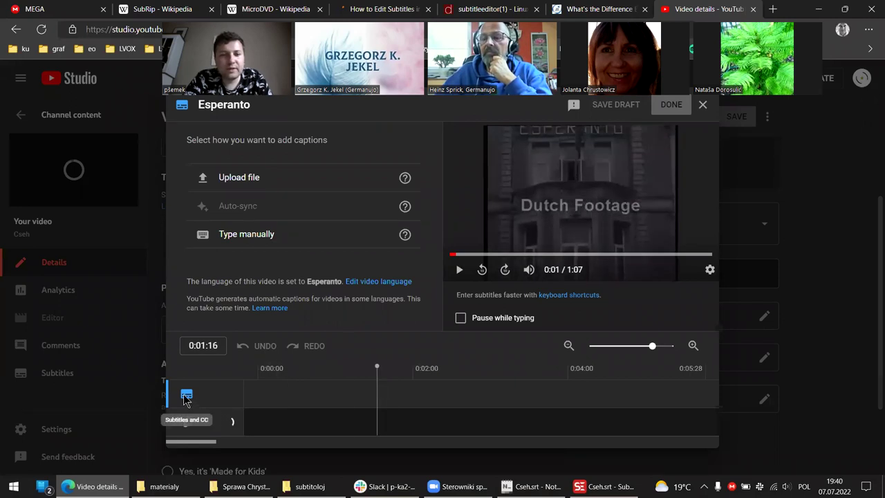
pyautogui.click(449, 398)
pyautogui.click(353, 401)
pyautogui.click(394, 399)
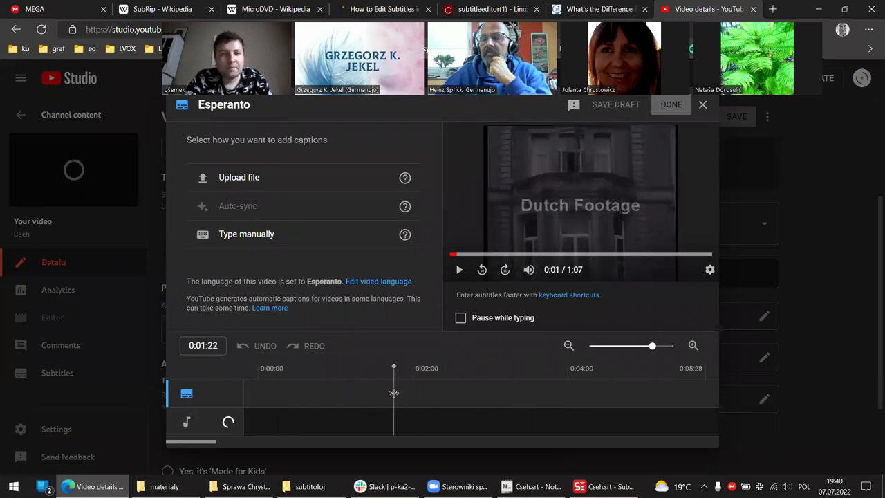
# Upload Cseh.srt from the subtitoloj folder as the Esperanto subtitle file, using the 'With timing' type
pyautogui.click(261, 182)
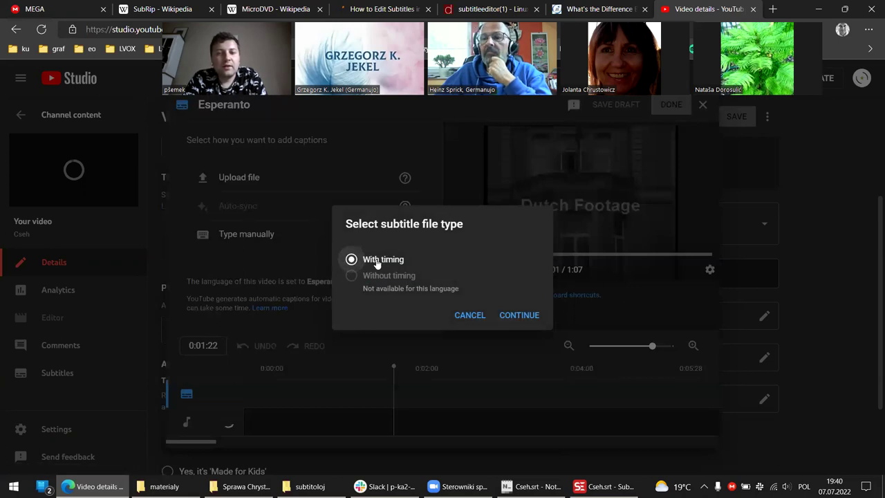
pyautogui.click(519, 316)
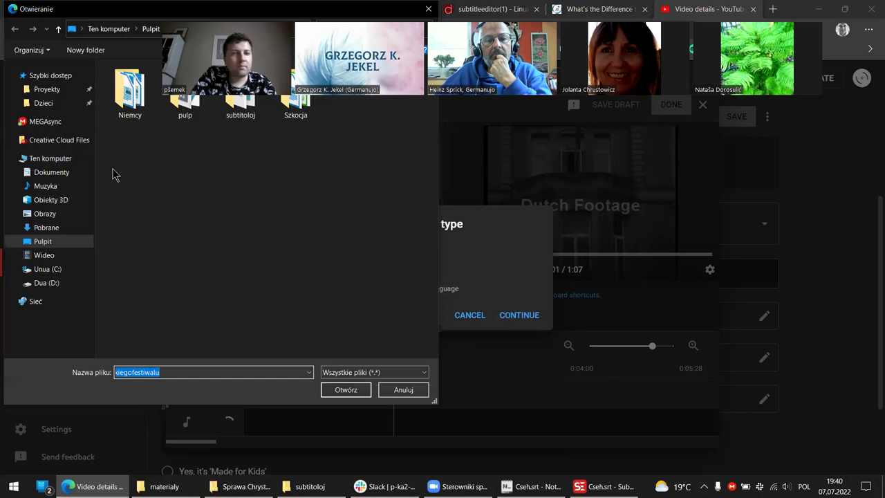
pyautogui.doubleClick(240, 112)
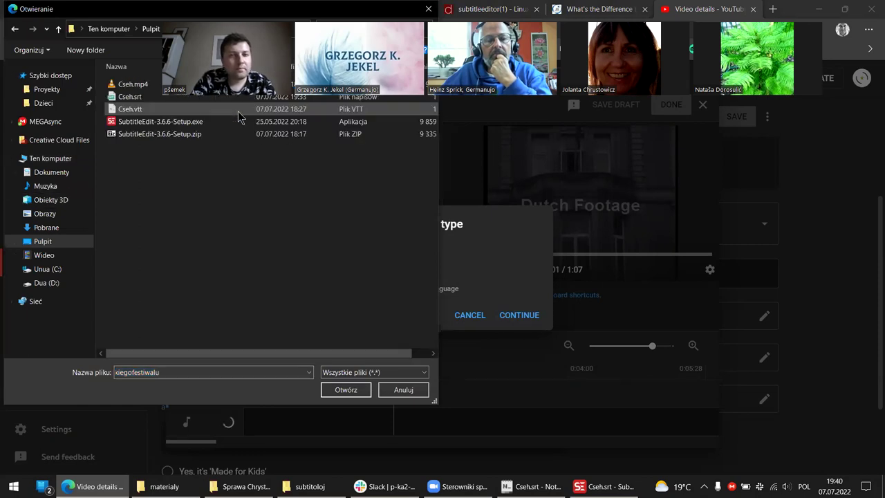
pyautogui.moveTo(105, 16); pyautogui.dragTo(111, 86)
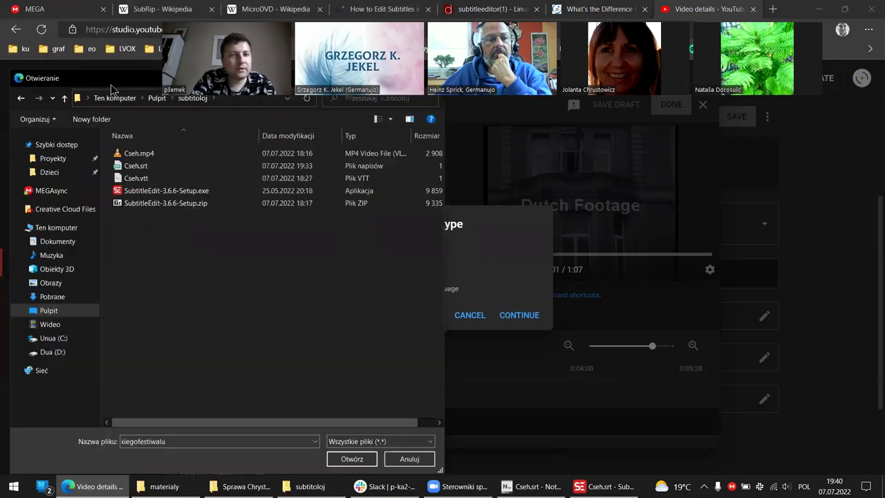
pyautogui.click(133, 167)
pyautogui.doubleClick(141, 168)
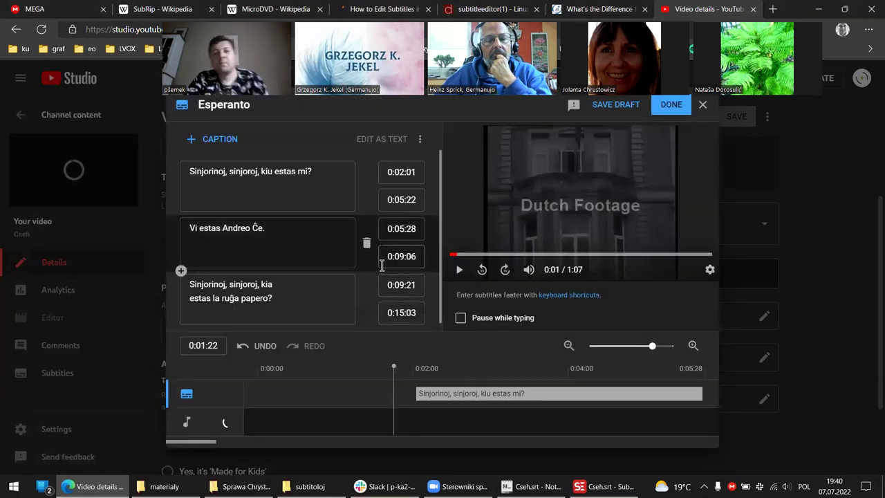
# Review the three imported captions one by one and scrub along the timeline to check them against the video
pyautogui.click(303, 174)
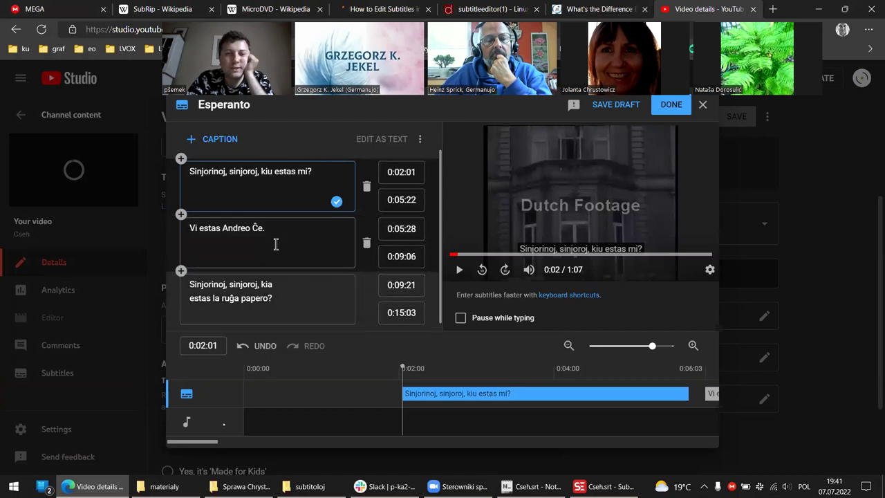
pyautogui.click(275, 245)
pyautogui.click(272, 296)
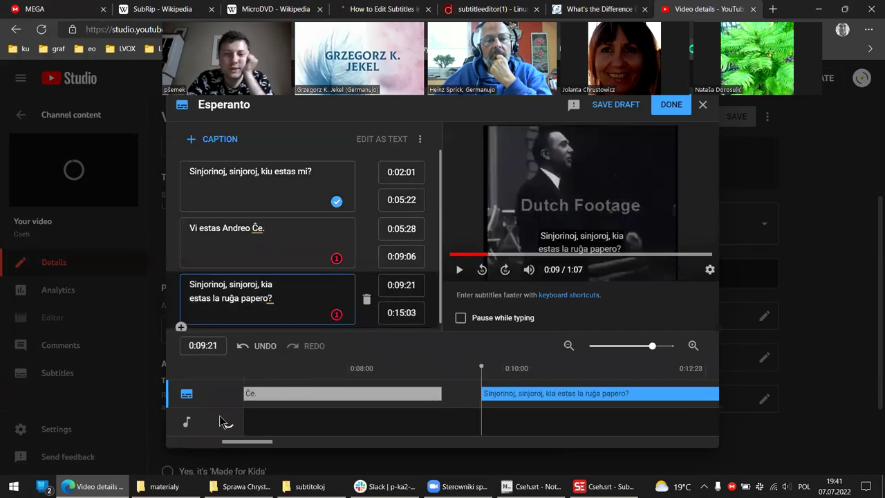
pyautogui.click(462, 368)
pyautogui.click(446, 370)
pyautogui.click(321, 369)
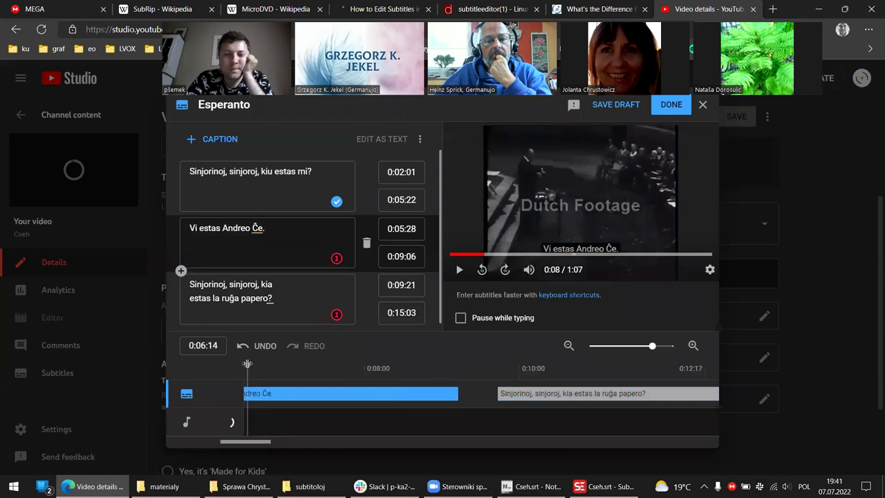
pyautogui.moveTo(414, 372); pyautogui.dragTo(266, 369)
pyautogui.moveTo(374, 381); pyautogui.dragTo(362, 367)
pyautogui.click(453, 395)
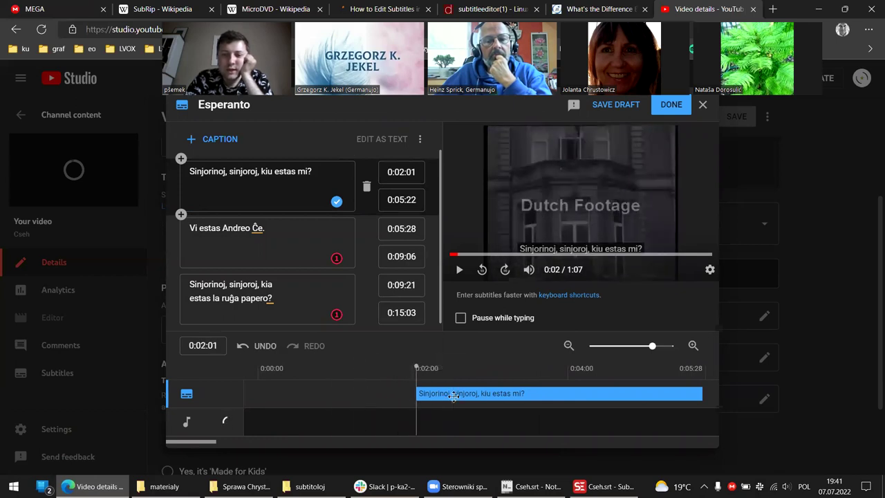
# Shift the first caption slightly so it runs from 0:02:03 to 0:05:24, and publish the Esperanto subtitles
pyautogui.click(474, 369)
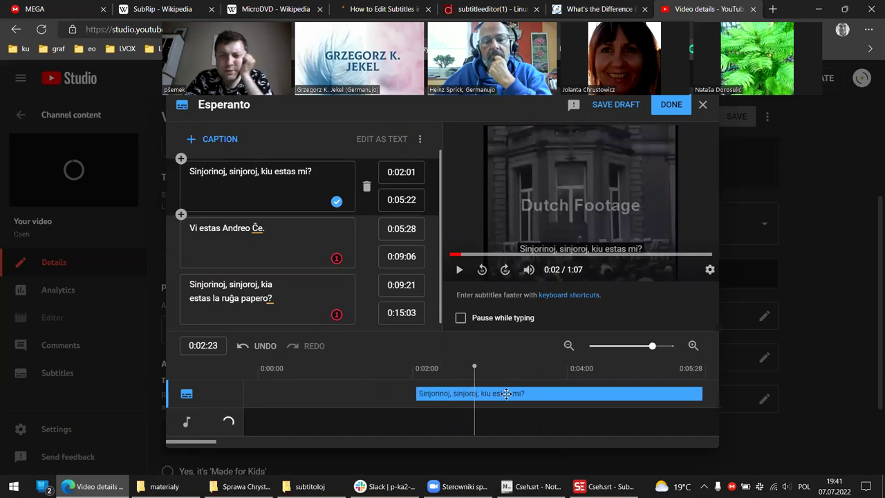
pyautogui.moveTo(505, 393)
pyautogui.mouseDown()
pyautogui.moveTo(495, 392)
pyautogui.moveTo(519, 388)
pyautogui.moveTo(495, 386)
pyautogui.mouseUp()
pyautogui.click(493, 366)
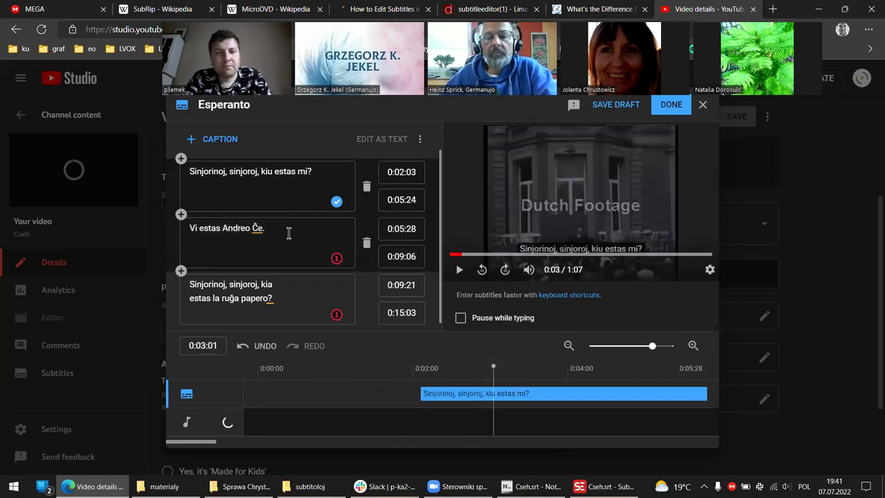
pyautogui.scroll(-1, 322, 277)
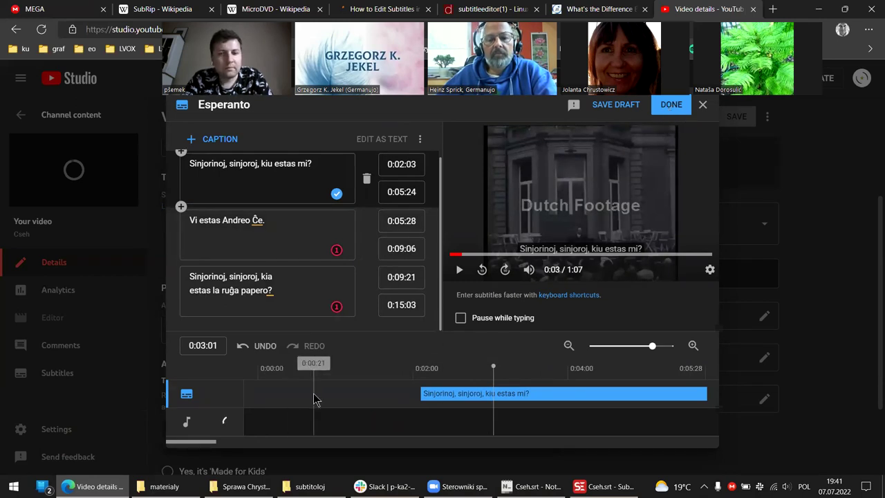
pyautogui.click(660, 111)
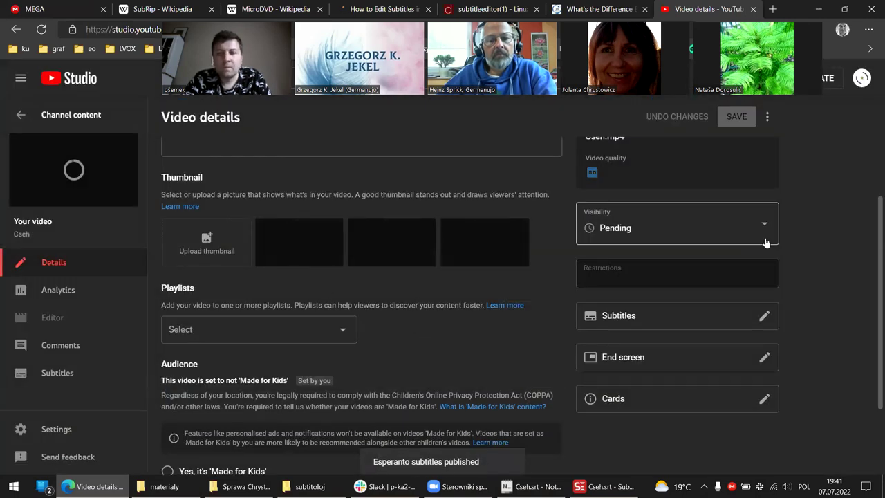
# Open the Cseh video's watch page from its video link, pause playback, and switch the Esperanto subtitles off and on again
pyautogui.scroll(3, 518, 309)
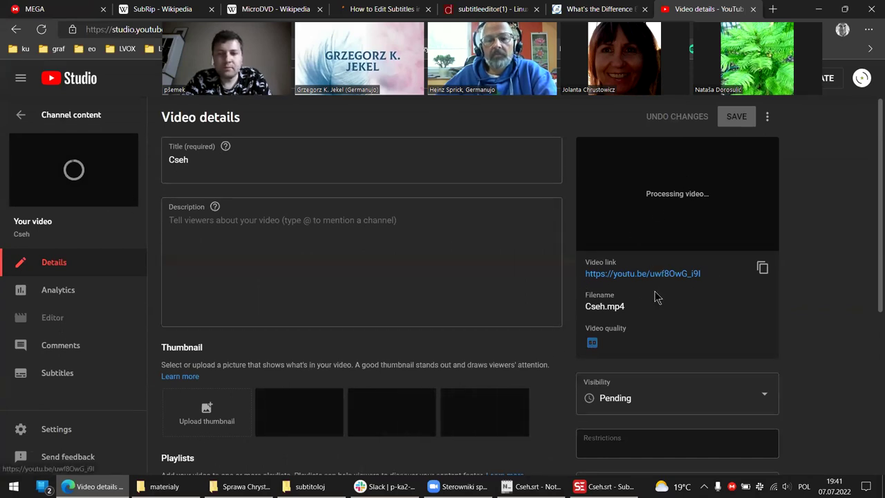
pyautogui.click(658, 273)
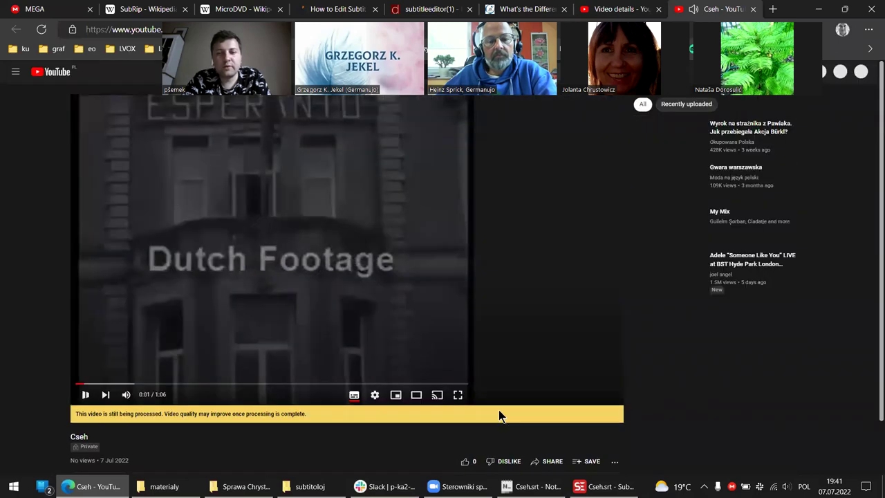
pyautogui.click(286, 293)
pyautogui.scroll(-1, 288, 289)
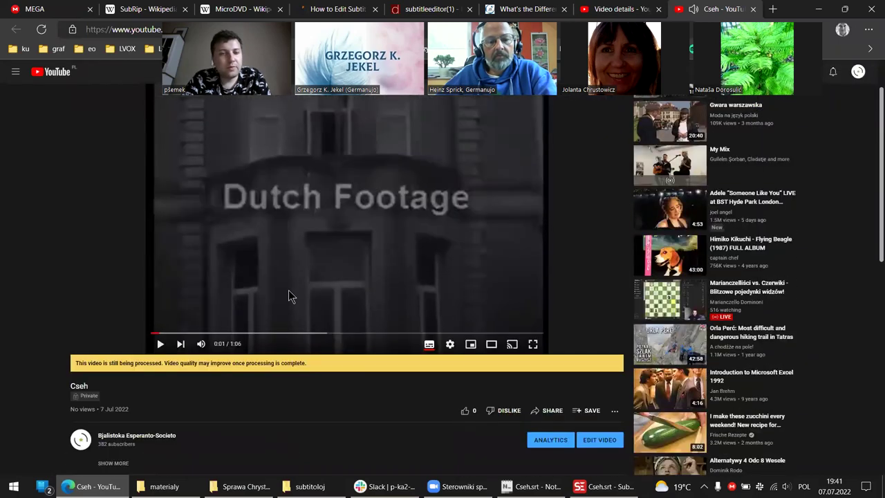
pyautogui.scroll(1, 289, 291)
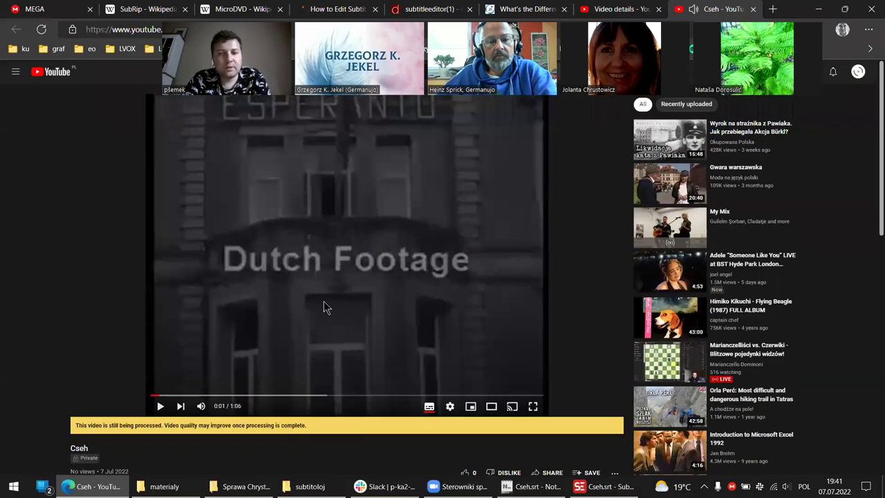
pyautogui.click(430, 407)
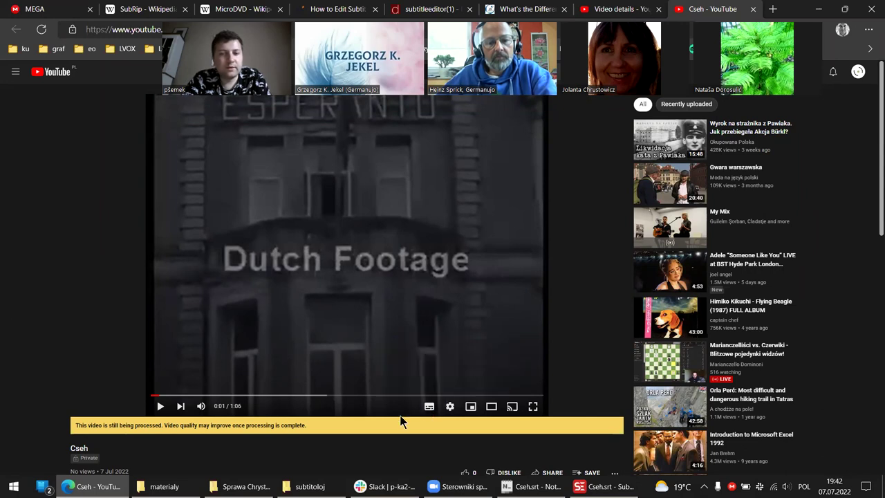
pyautogui.click(429, 408)
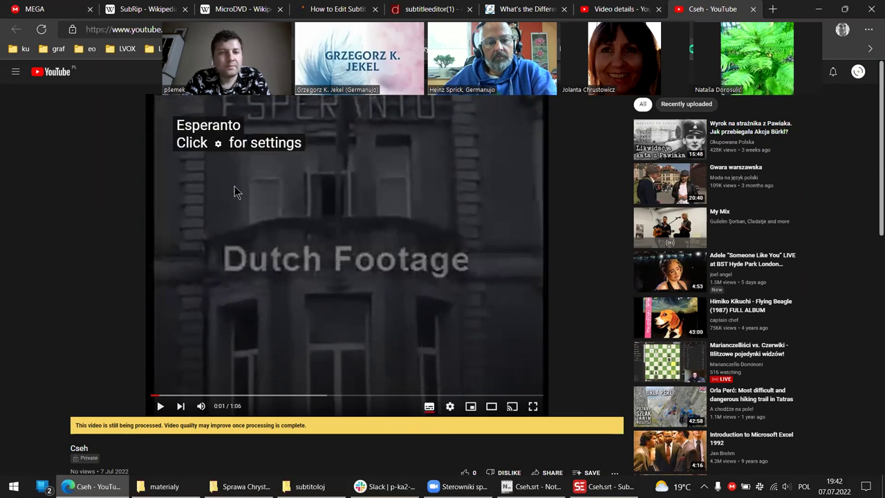
# Check the player's subtitle settings and play the Cseh video with its Esperanto subtitles
pyautogui.click(450, 407)
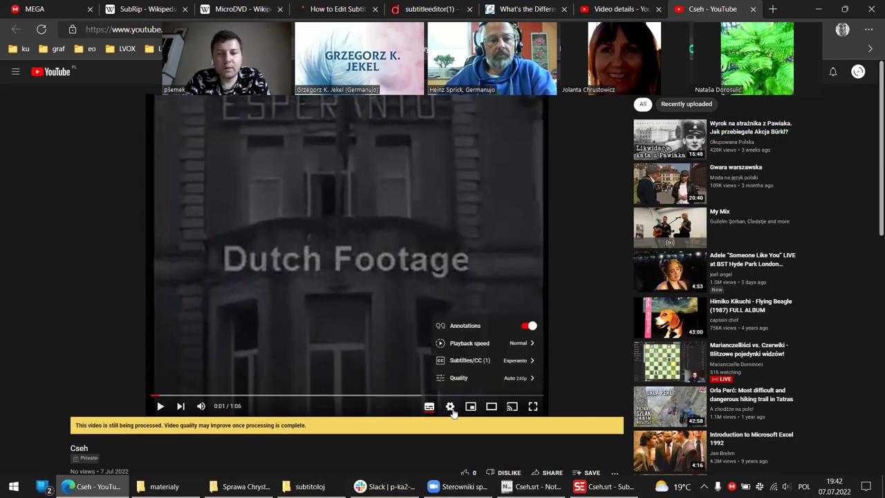
pyautogui.click(531, 360)
pyautogui.click(338, 248)
pyautogui.click(340, 106)
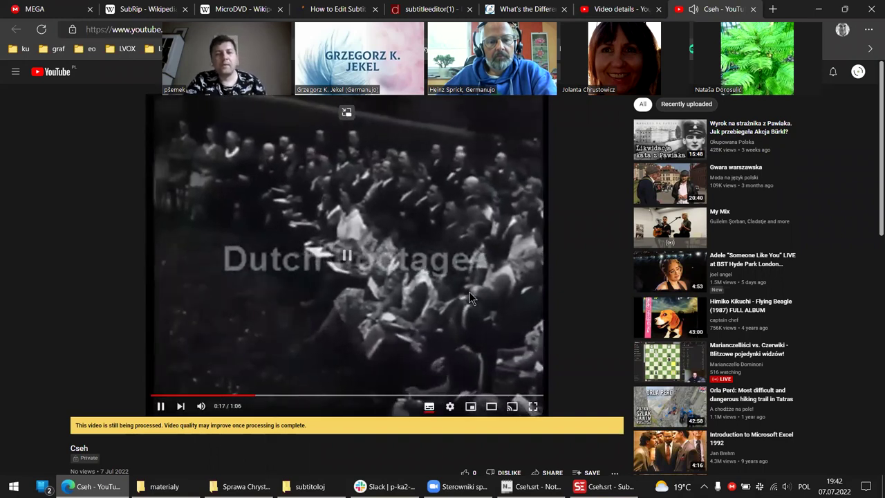
# Pause the video and show the appearance options for its subtitles, such as font, colour and opacity
pyautogui.click(450, 407)
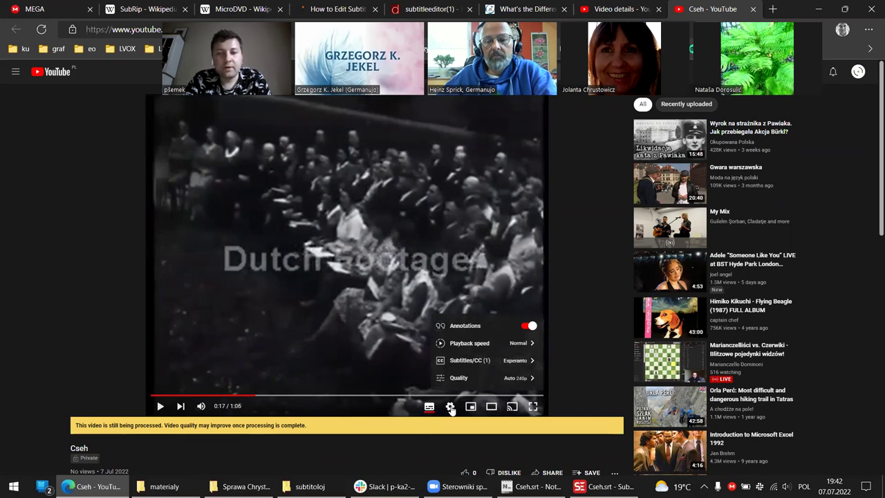
pyautogui.click(533, 368)
pyautogui.click(449, 409)
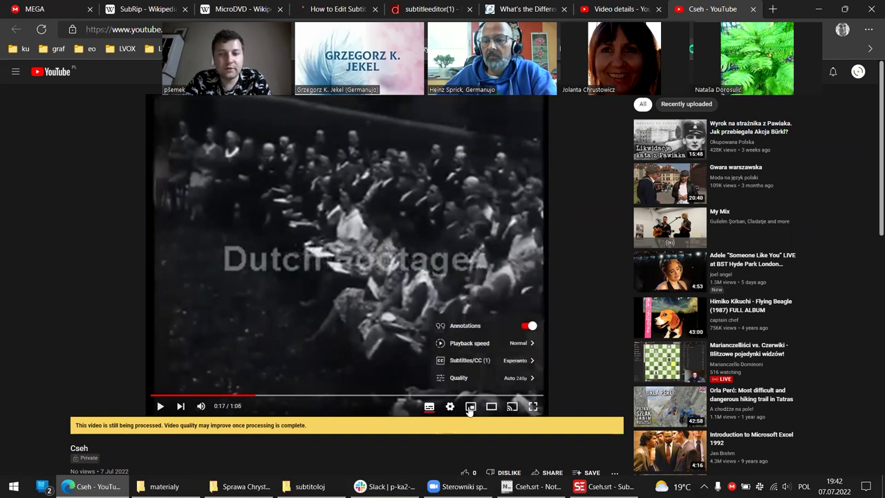
pyautogui.click(532, 369)
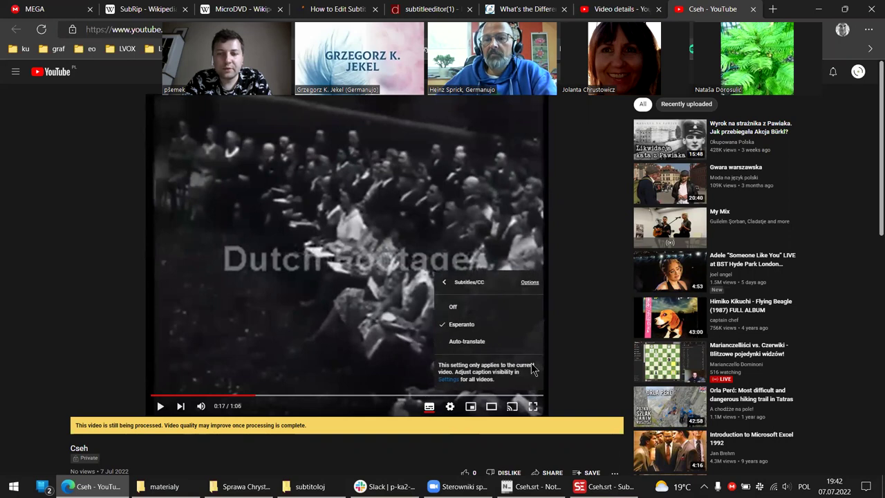
pyautogui.click(530, 285)
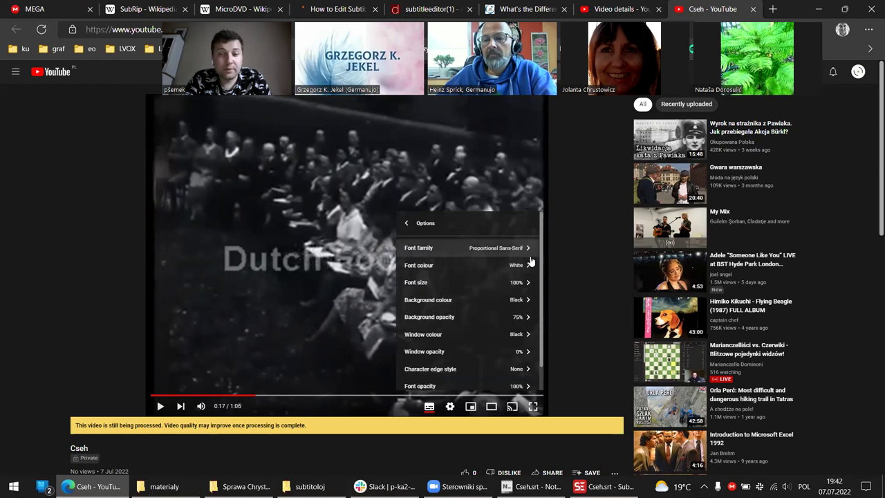
# Auto-translate the video's Esperanto subtitles into English
pyautogui.click(450, 407)
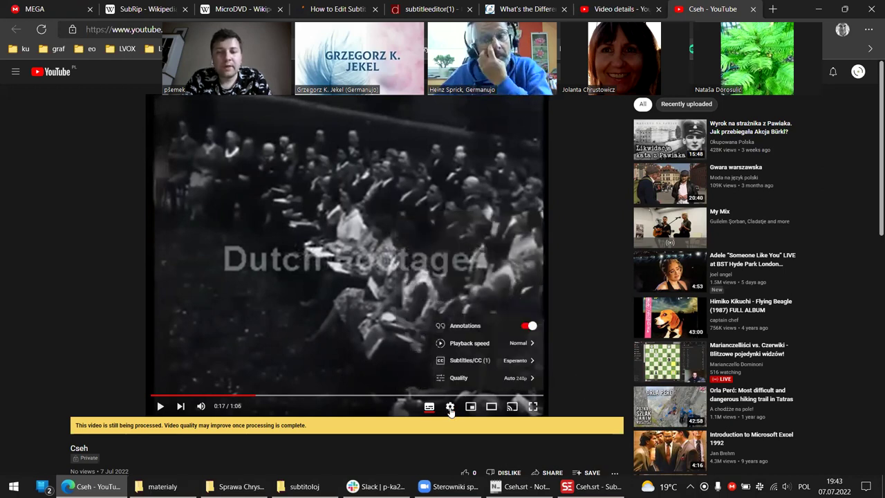
pyautogui.click(527, 365)
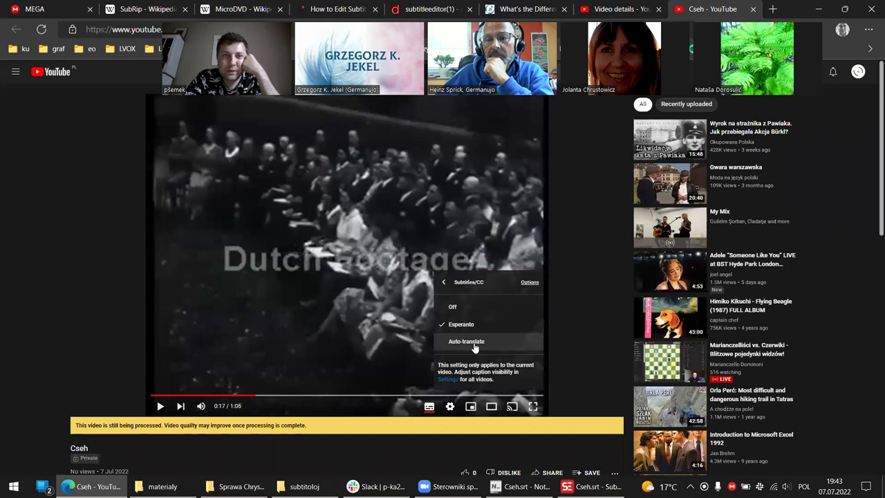
pyautogui.click(474, 342)
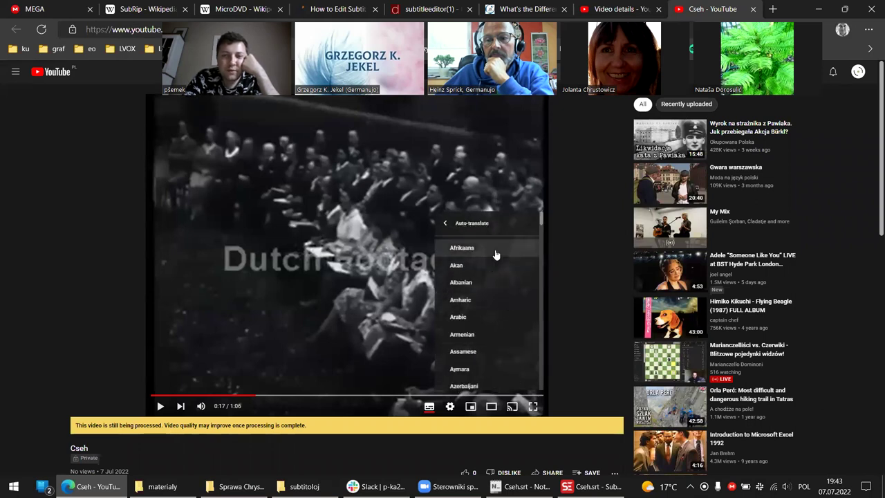
pyautogui.scroll(-2, 503, 367)
pyautogui.scroll(-4, 504, 353)
pyautogui.scroll(-2, 491, 333)
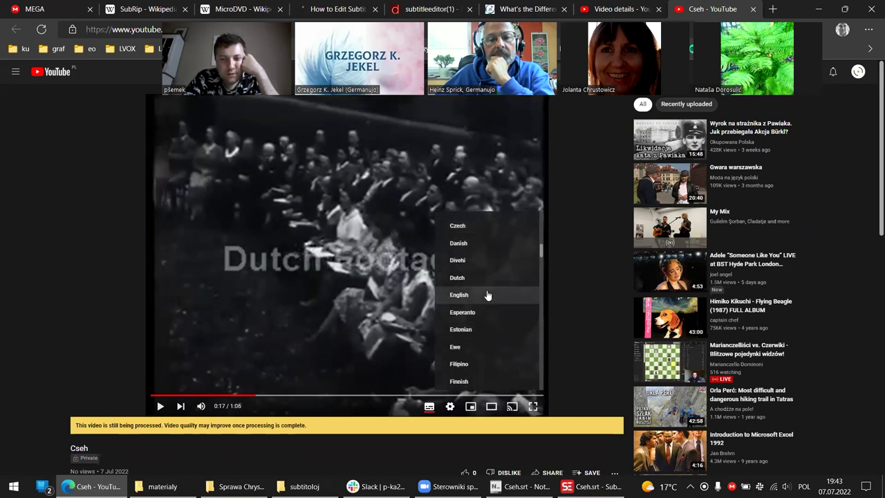
pyautogui.click(487, 295)
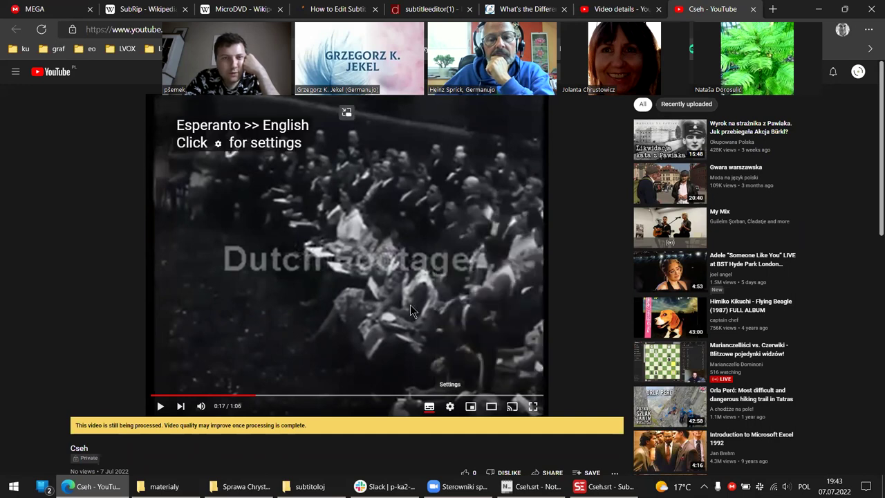
# Play the video from the beginning to check the English translation, and return to the caption at 0:08
pyautogui.click(168, 396)
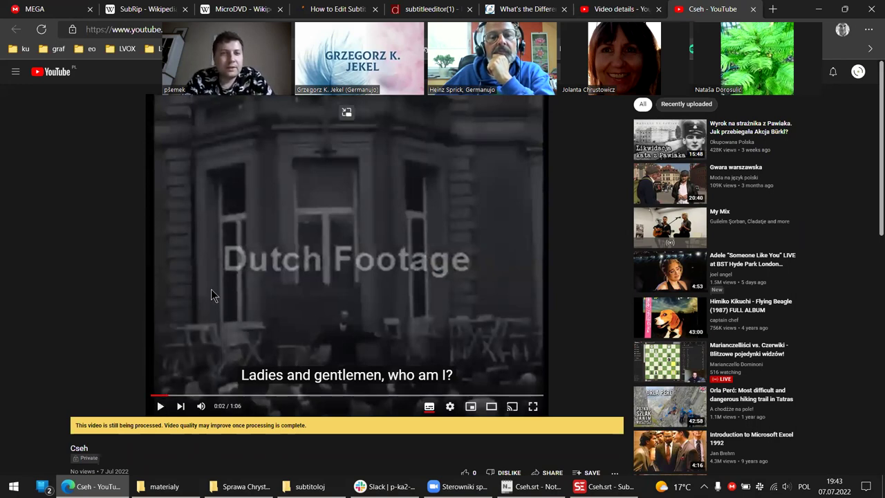
pyautogui.click(156, 396)
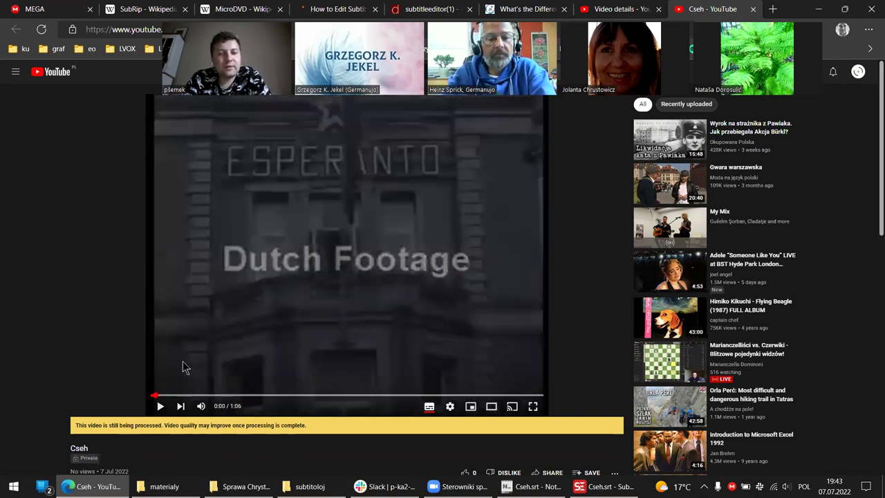
pyautogui.click(251, 276)
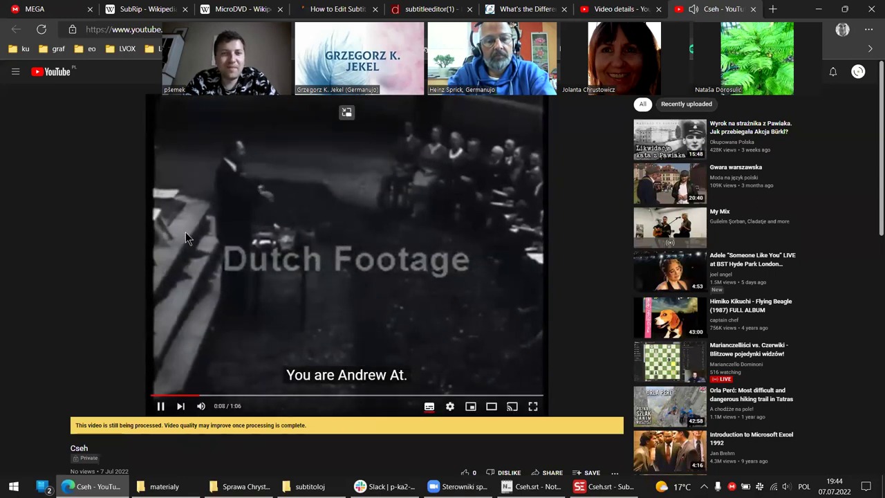
pyautogui.click(206, 221)
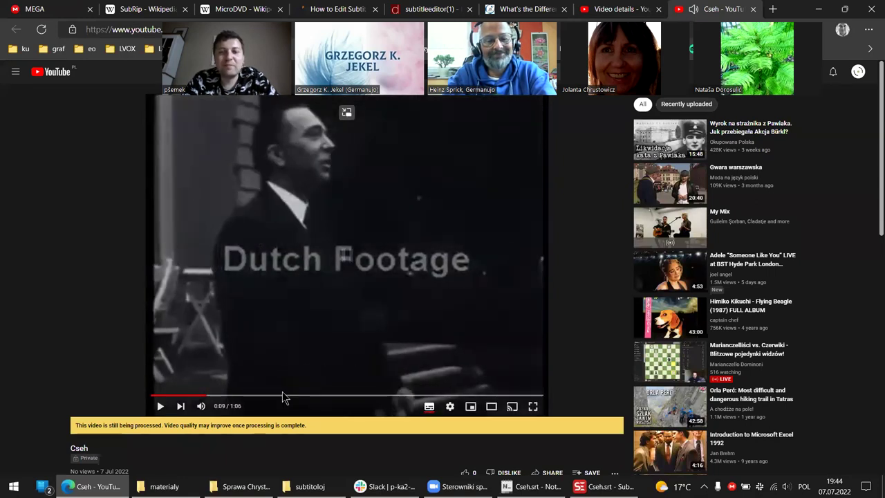
pyautogui.click(199, 395)
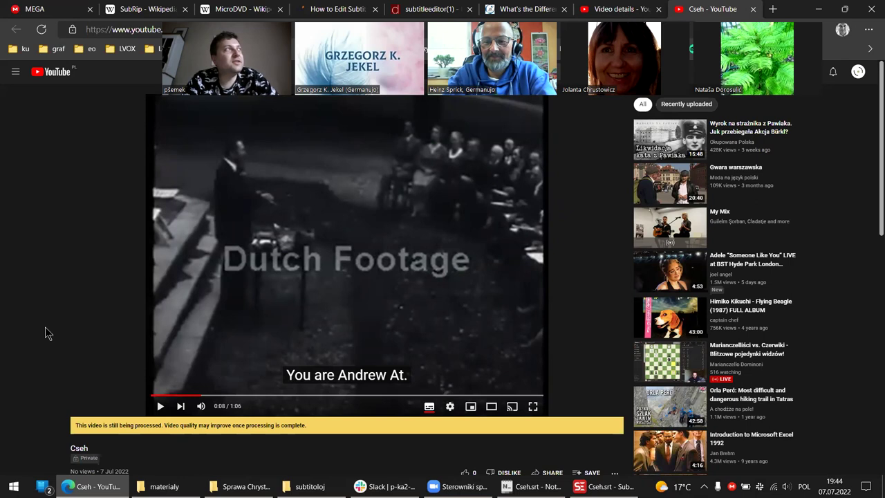
# Open the Esperanto subtitle file of The Case for Christ in Subtitle Edit and look through its opening lines
pyautogui.click(240, 487)
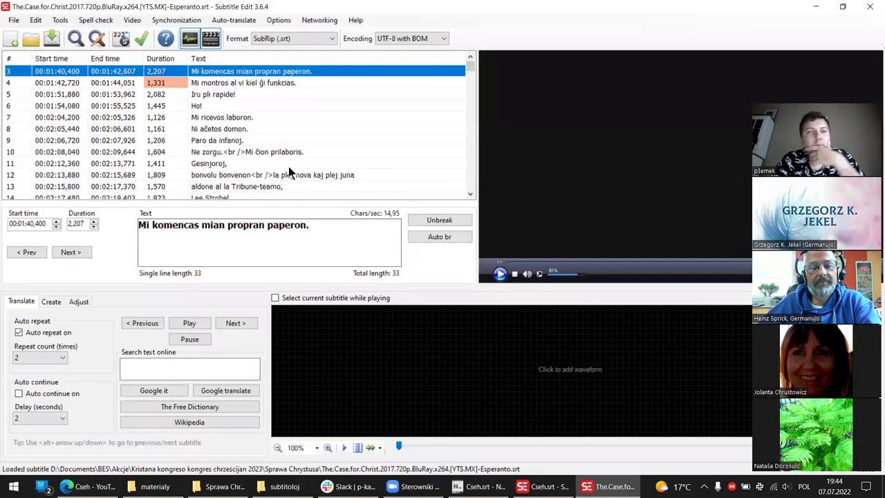
pyautogui.scroll(-16, 288, 169)
pyautogui.scroll(-20, 289, 169)
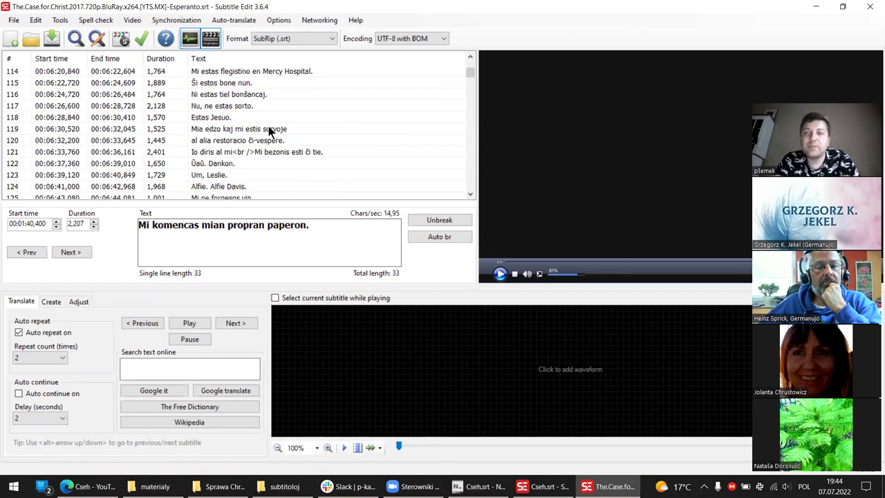
pyautogui.scroll(1, 286, 156)
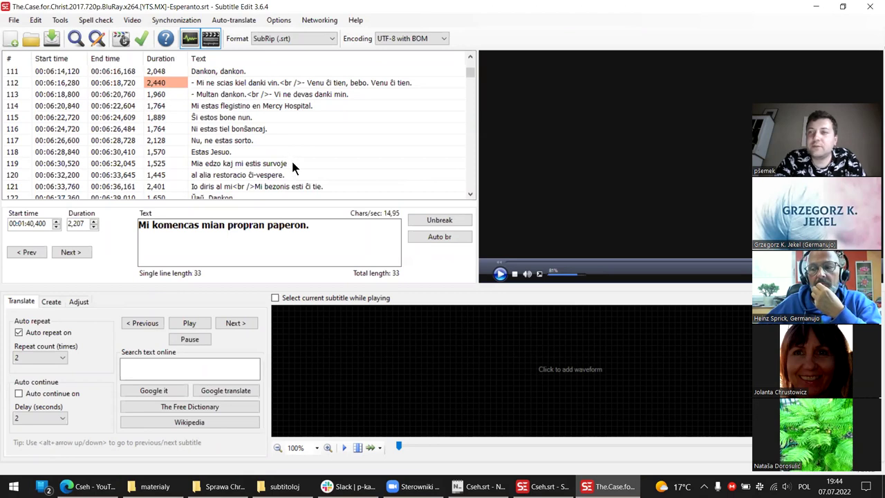
pyautogui.scroll(14, 277, 169)
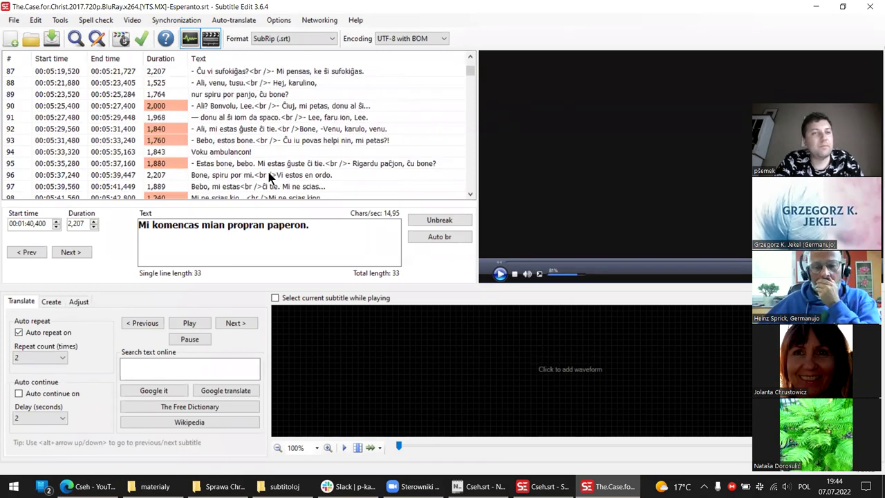
pyautogui.scroll(20, 122, 141)
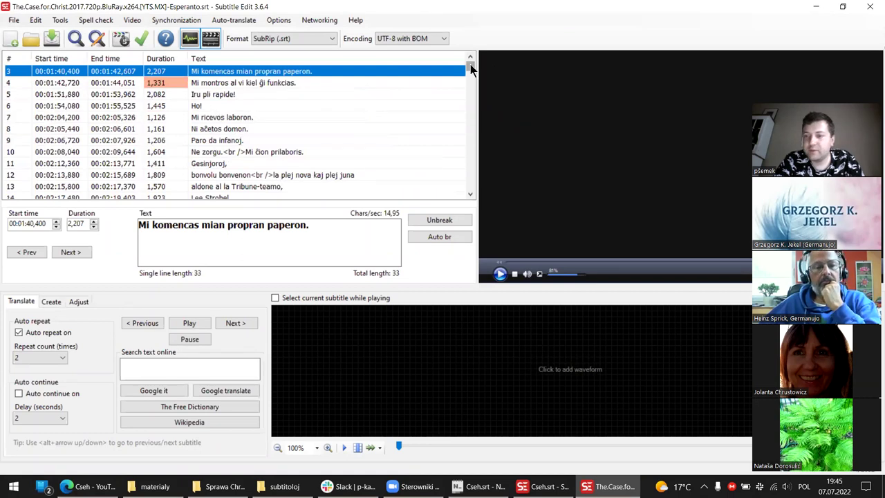
# Go to the end of the subtitle list and examine the font colour tags in the song lyrics around line 2048
pyautogui.moveTo(471, 65); pyautogui.dragTo(464, 196)
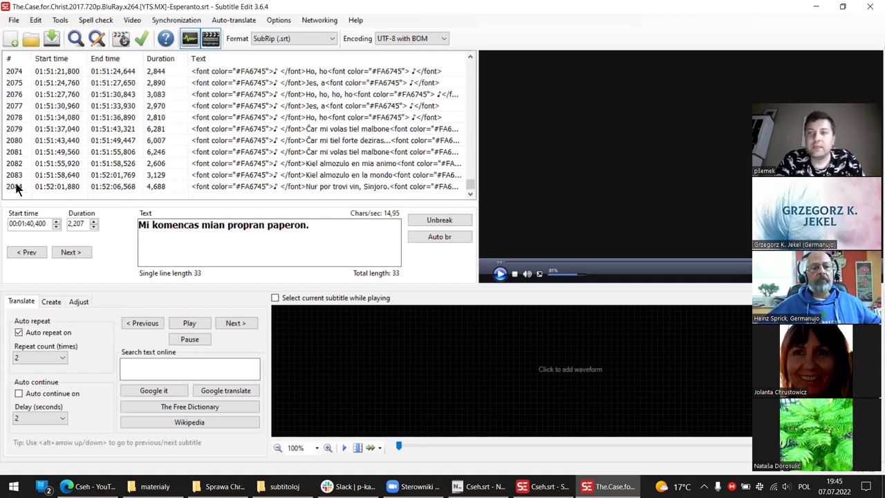
pyautogui.scroll(15, 78, 163)
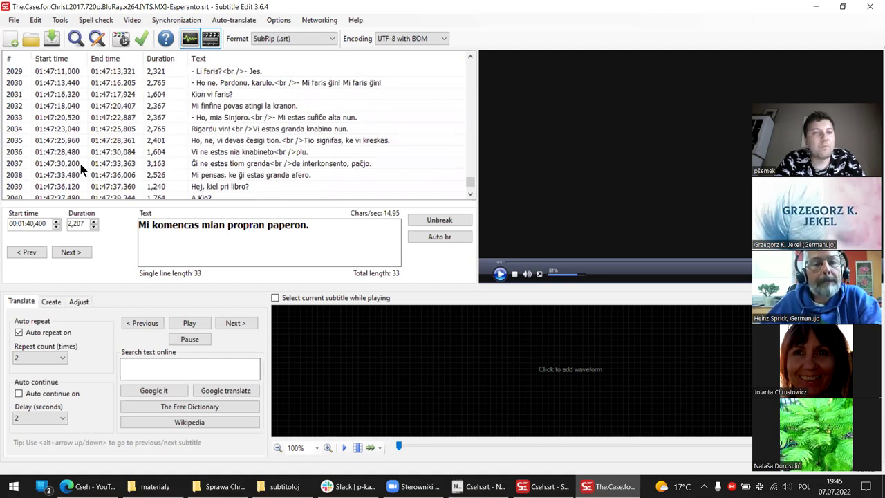
pyautogui.scroll(-4, 80, 164)
pyautogui.click(261, 152)
pyautogui.click(262, 131)
pyautogui.click(258, 149)
pyautogui.click(255, 141)
pyautogui.click(255, 154)
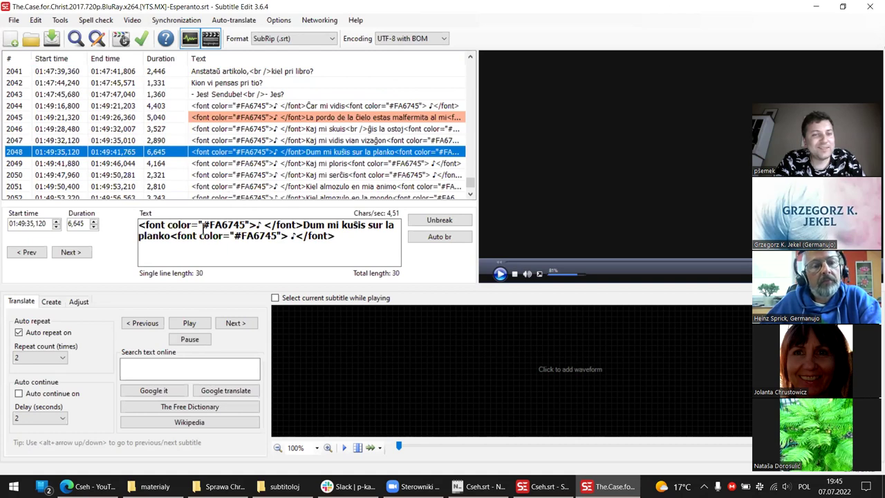
# Look through the remaining song lyrics, inspect the line at 01:49:53,320, and return to the dialogue before the song
pyautogui.scroll(-11, 280, 170)
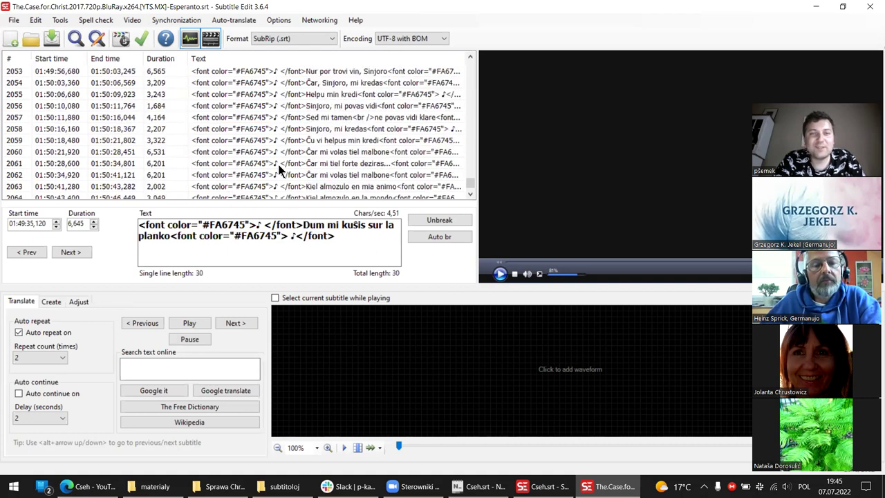
pyautogui.scroll(10, 281, 170)
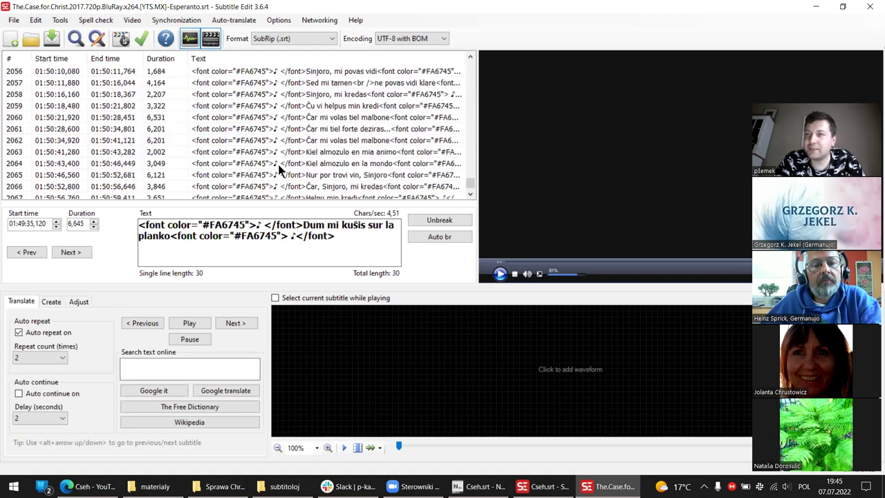
pyautogui.click(283, 164)
pyautogui.scroll(18, 270, 143)
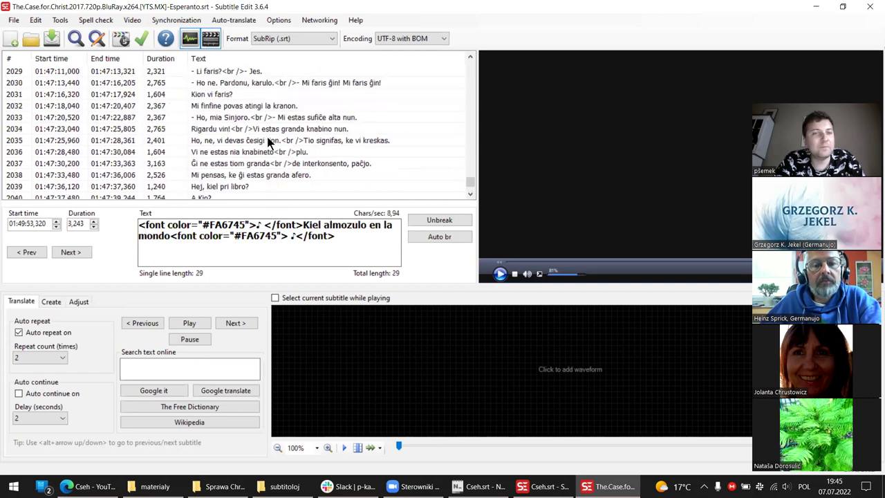
pyautogui.scroll(4, 270, 143)
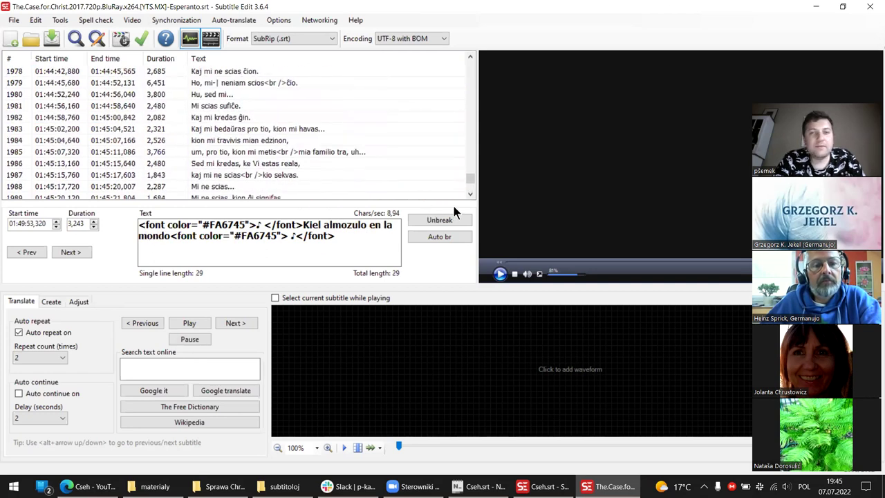
# Go back to line 456, "Mi timas, ke ŝi aliĝis al via sekto.", and examine its text and highlighted duration
pyautogui.moveTo(470, 175); pyautogui.dragTo(484, 94)
pyautogui.scroll(20, 329, 122)
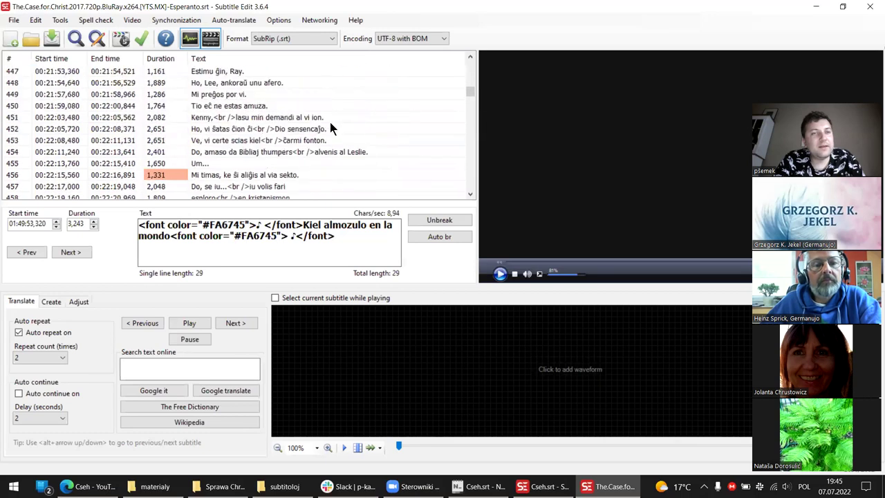
pyautogui.scroll(-1, 330, 122)
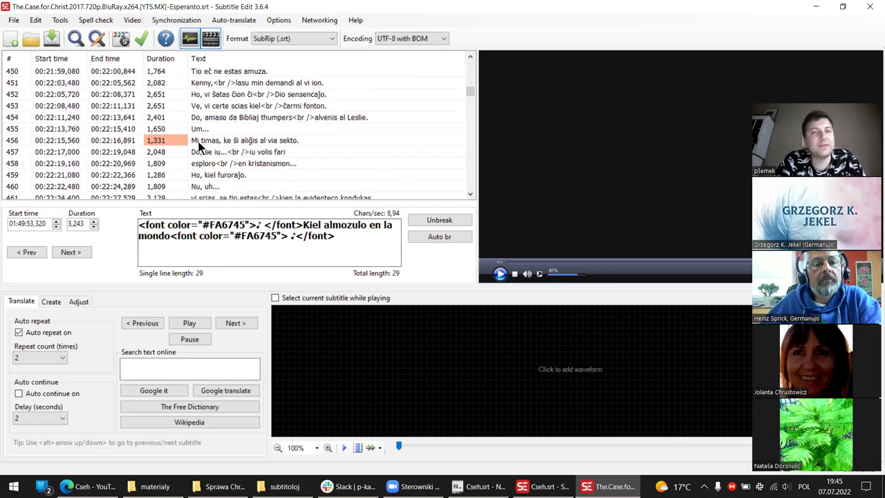
pyautogui.click(288, 141)
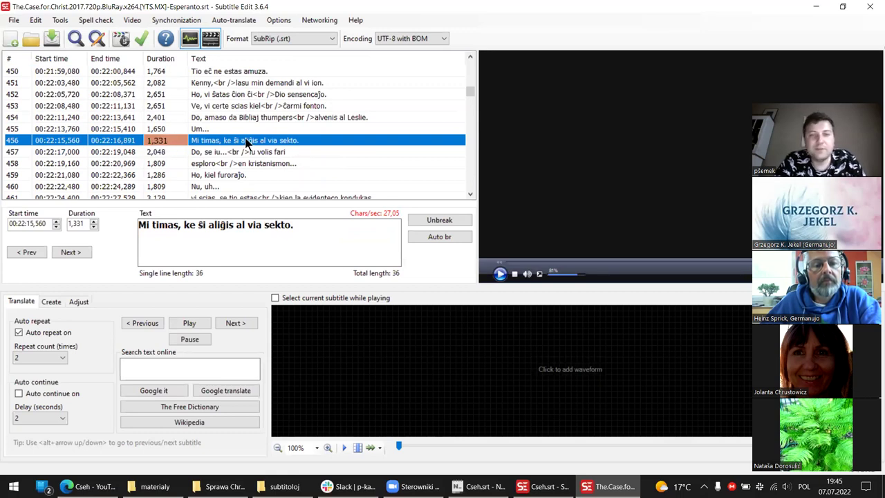
pyautogui.click(253, 234)
pyautogui.click(291, 227)
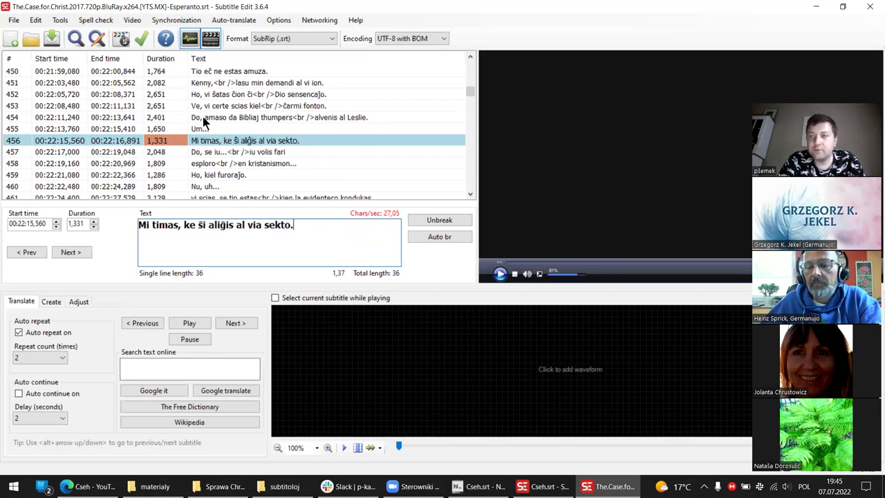
# Look through the earlier dialogue and select line 408, which also has a highlighted duration
pyautogui.scroll(1, 243, 136)
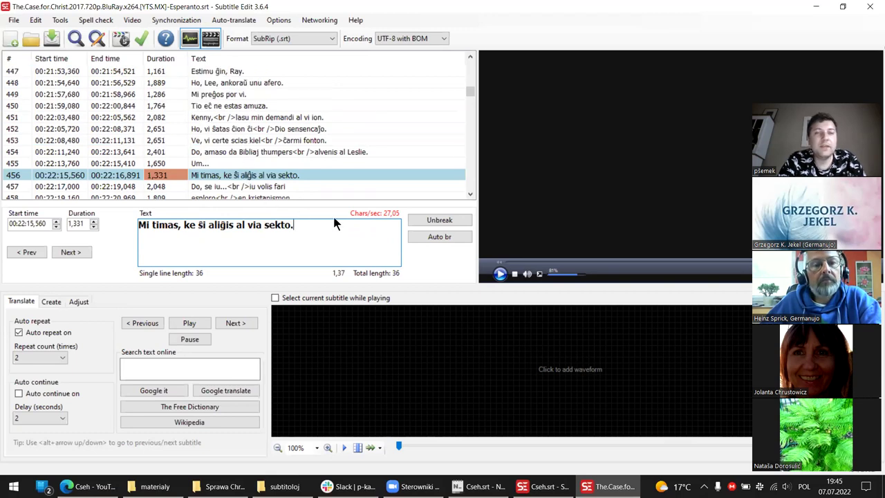
pyautogui.scroll(4, 239, 184)
pyautogui.scroll(10, 235, 184)
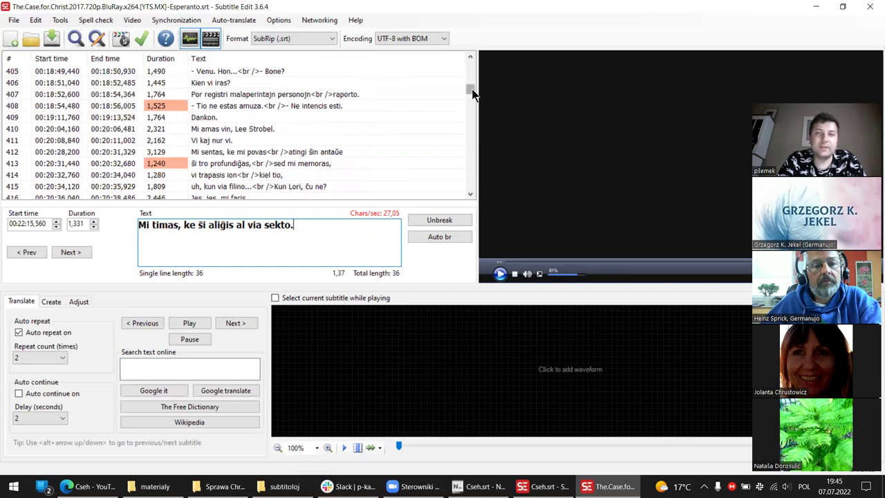
pyautogui.click(234, 106)
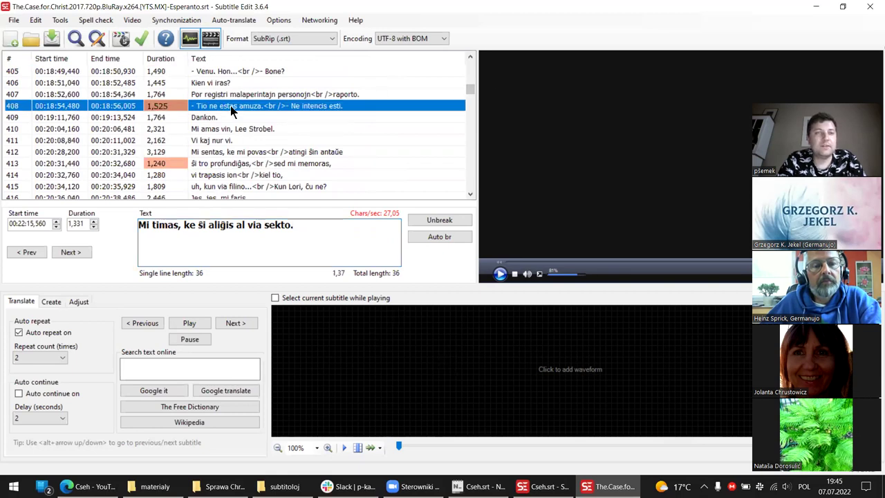
# Examine the two dash-prefixed dialogue lines in subtitle 408, "Tio ne estas amuza." and "Ne intencis esti.", by highlighting their text
pyautogui.click(145, 225)
pyautogui.moveTo(146, 236); pyautogui.dragTo(136, 235)
pyautogui.click(162, 236)
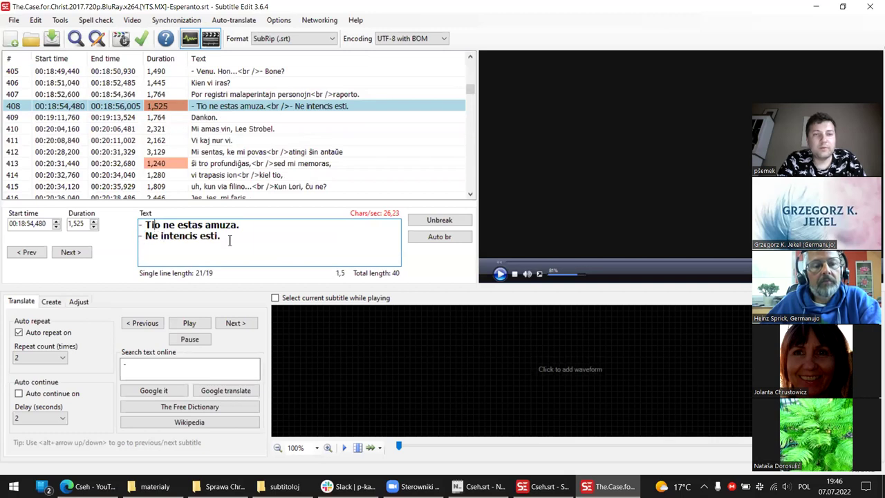
pyautogui.tripleClick(235, 238)
# Look back through the earlier dialogue to the beginning of the film, inspecting the subtitle at 00:03:30,160 on the way
pyautogui.scroll(1, 242, 135)
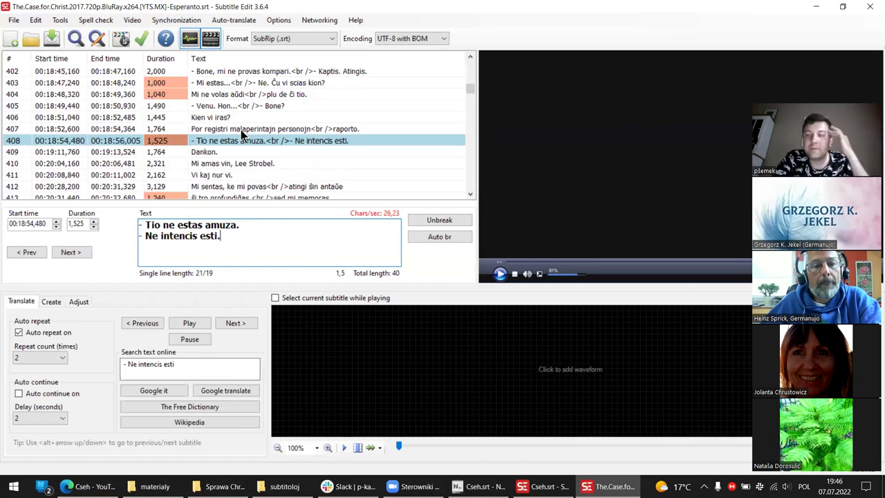
pyautogui.scroll(2, 242, 135)
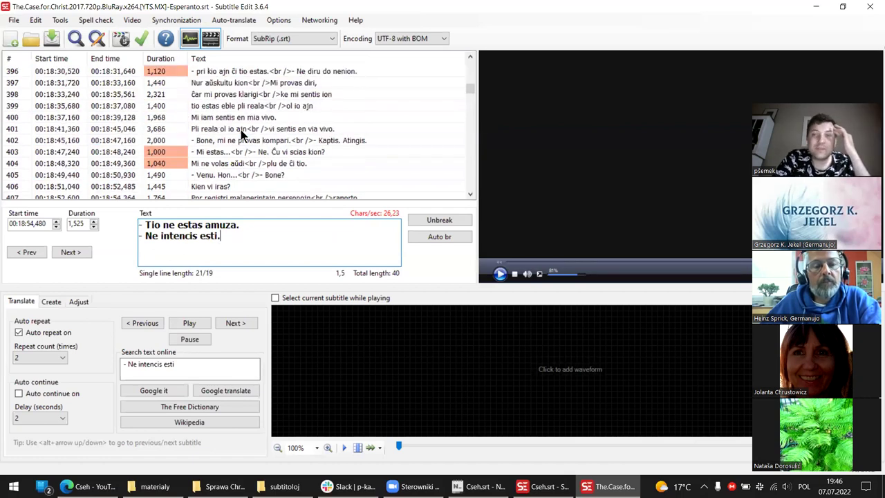
pyautogui.scroll(20, 241, 130)
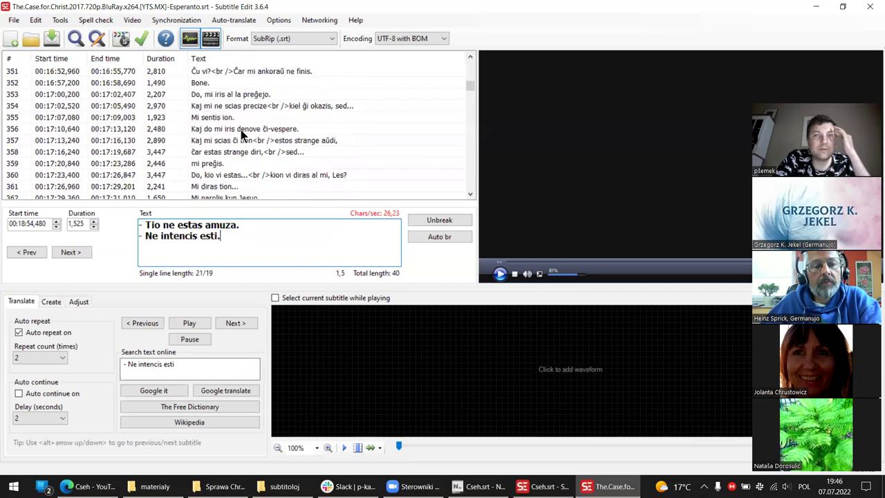
pyautogui.scroll(4, 283, 136)
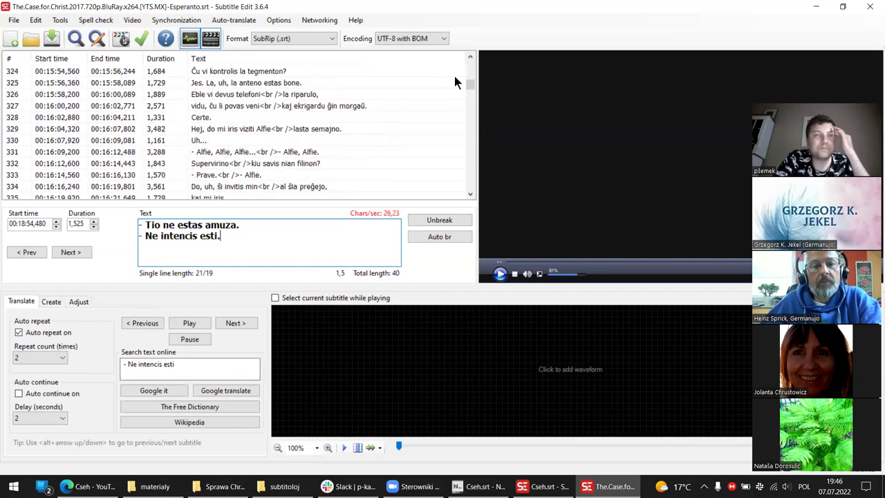
pyautogui.moveTo(470, 83); pyautogui.dragTo(474, 71)
pyautogui.scroll(18, 338, 110)
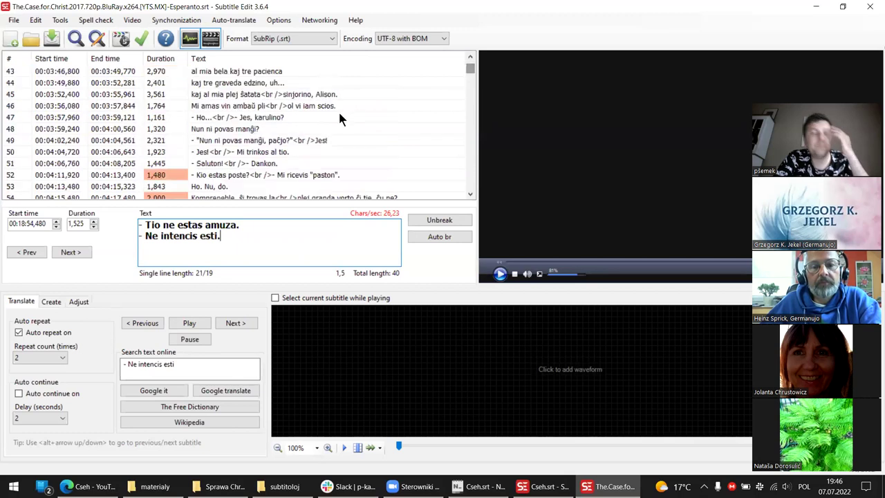
pyautogui.click(337, 117)
pyautogui.scroll(9, 336, 119)
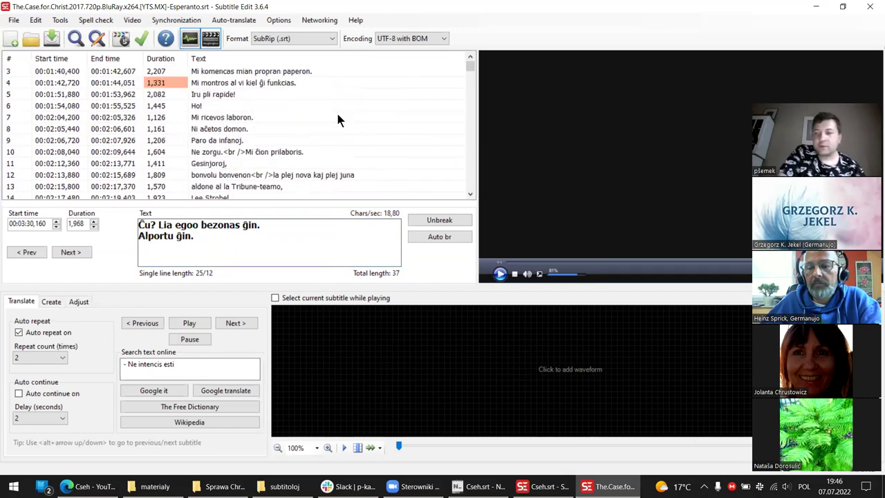
# Check the Cseh video on YouTube, return to Cseh.srt in Subtitle Edit, and place the playback position just before the first subtitle
pyautogui.click(88, 487)
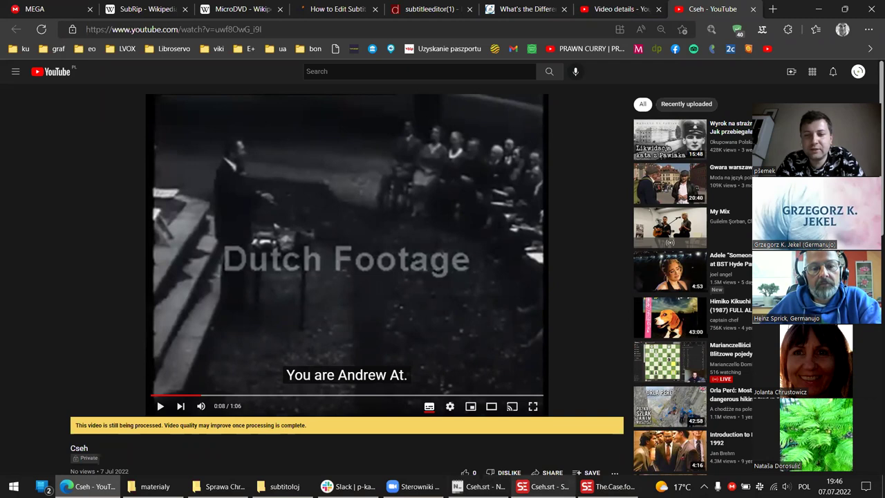
pyautogui.moveTo(543, 486)
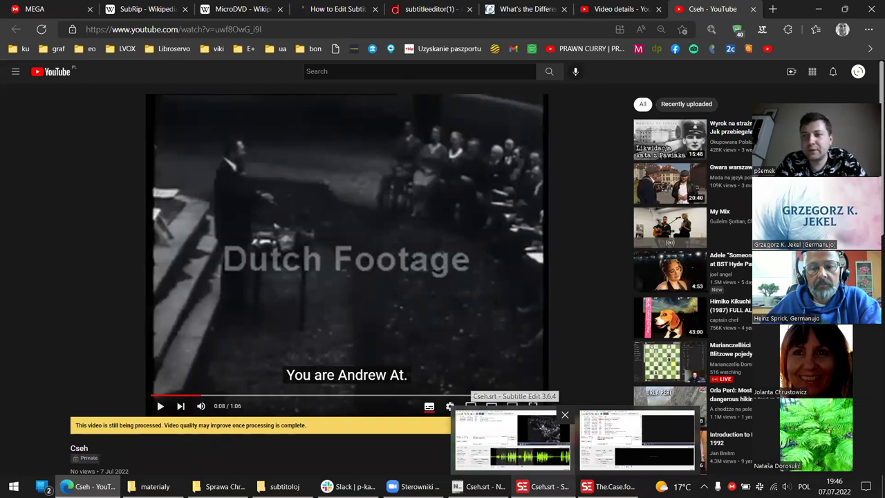
pyautogui.click(512, 439)
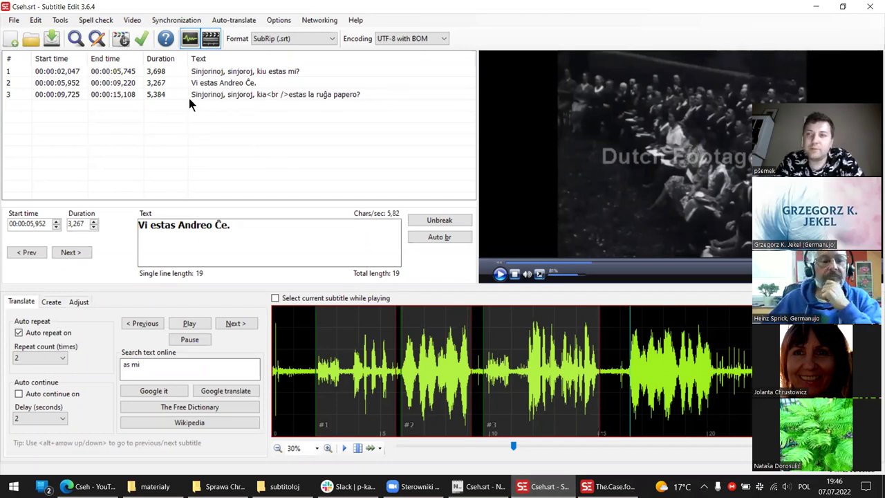
pyautogui.click(298, 364)
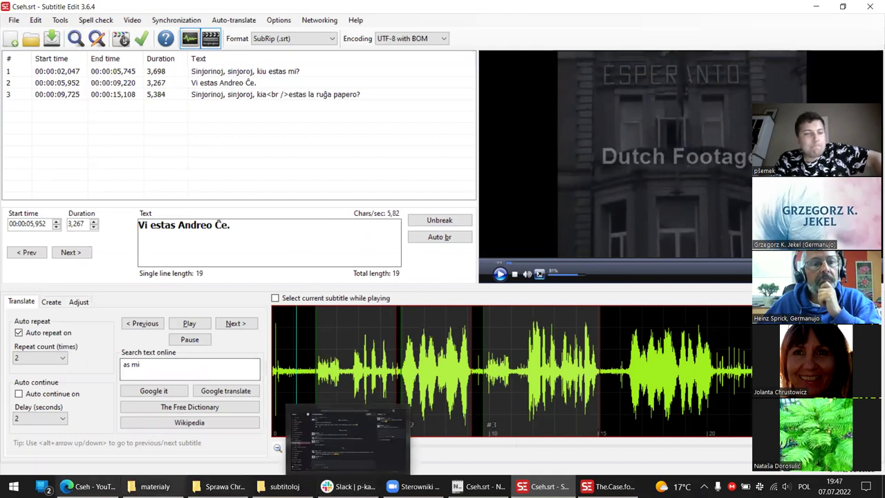
pyautogui.moveTo(66, 486)
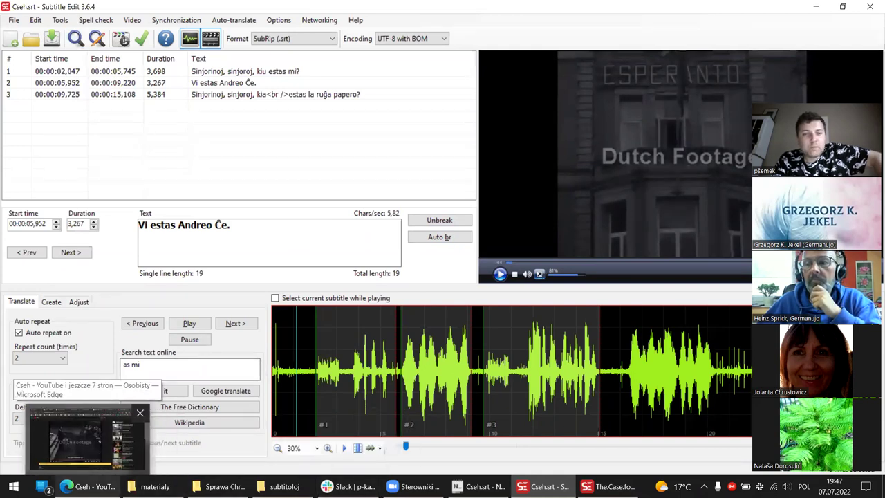